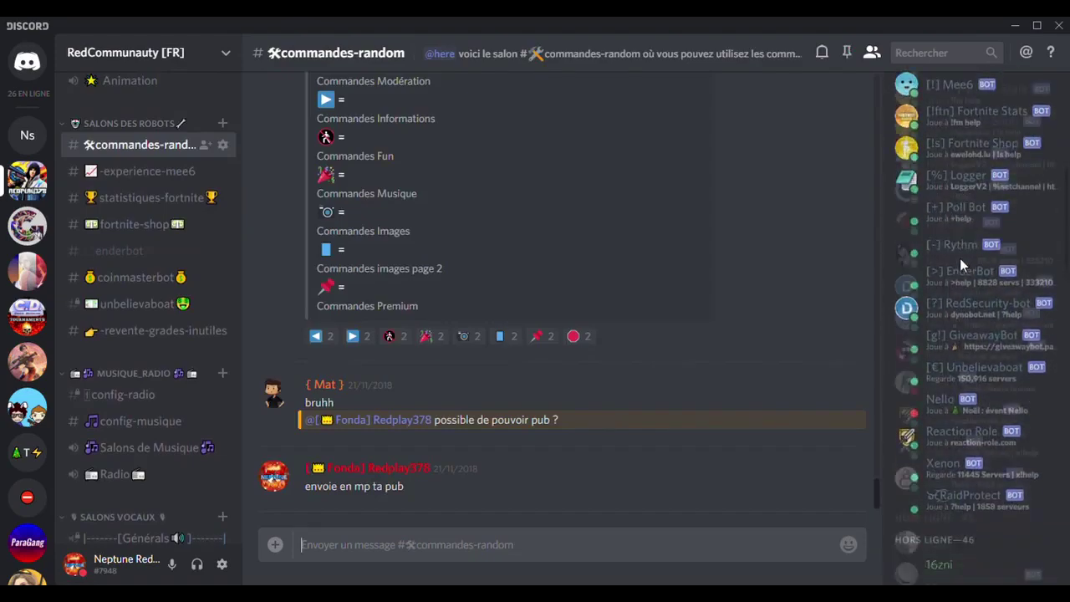
Look over the member and channel lists of RedCommunauty [FR], and open the server Nouvau serveur.
{"action": "scroll", "coordinate": [956, 256], "scroll_direction": "up", "scroll_amount": 10}
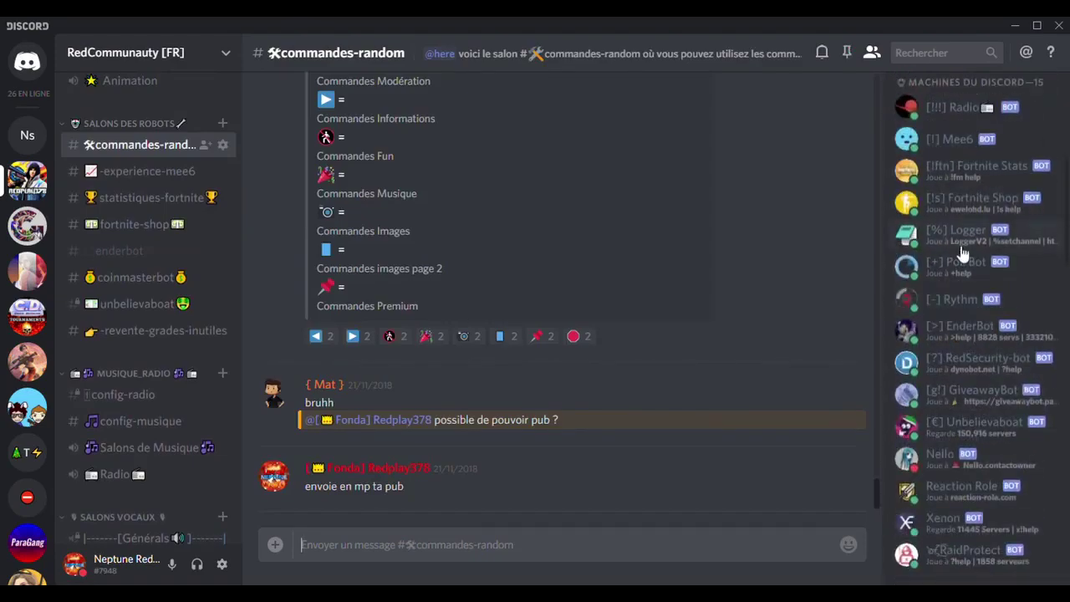
{"action": "scroll", "coordinate": [167, 163], "scroll_direction": "up", "scroll_amount": 10}
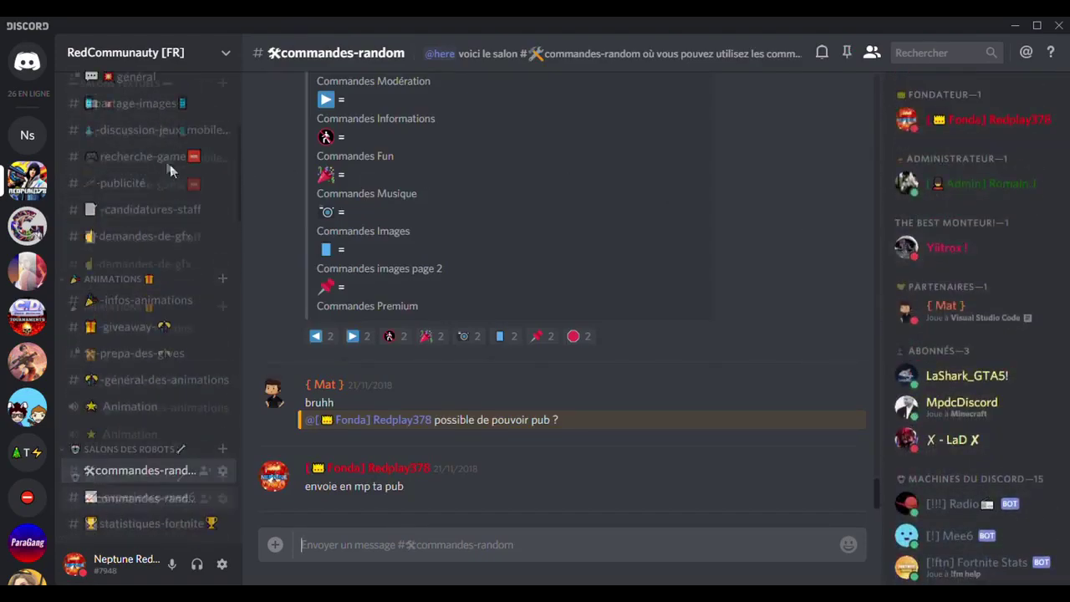
{"action": "left_click", "coordinate": [126, 318]}
{"action": "left_click", "coordinate": [27, 141]}
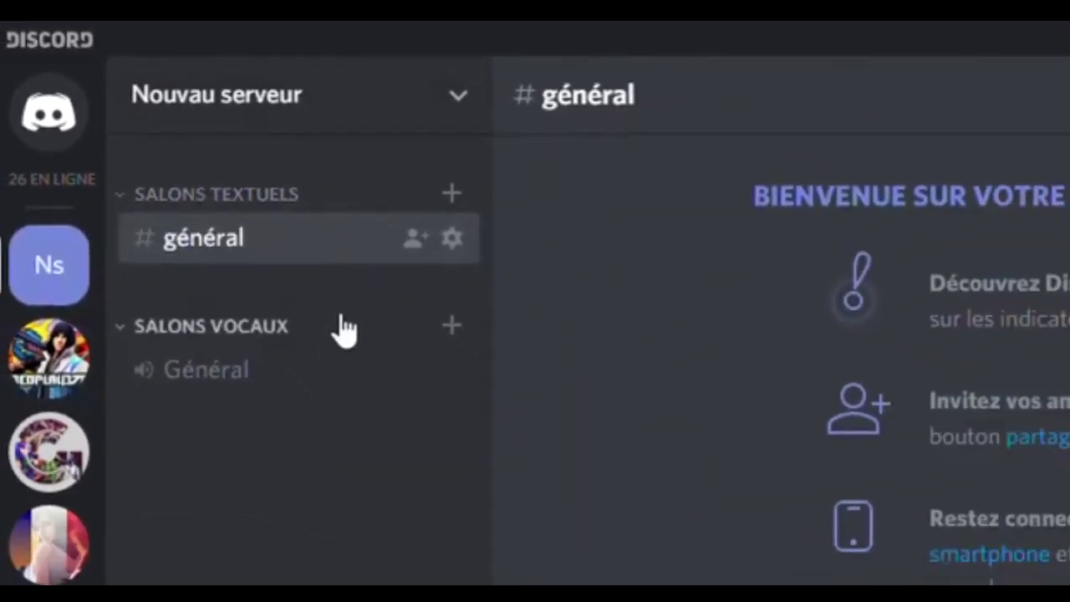
Delete the Général voice channel and the Salons vocaux and Salons textuels categories.
{"action": "right_click", "coordinate": [163, 165]}
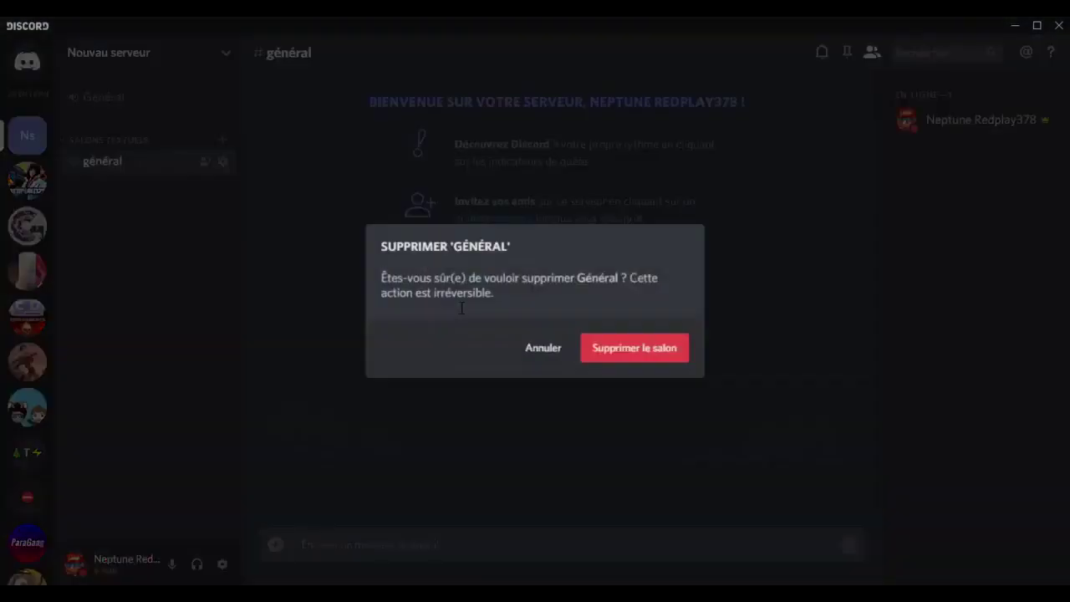
{"action": "left_click", "coordinate": [638, 360]}
Create two text channels named general and reglement on the server.
{"action": "left_click", "coordinate": [222, 67]}
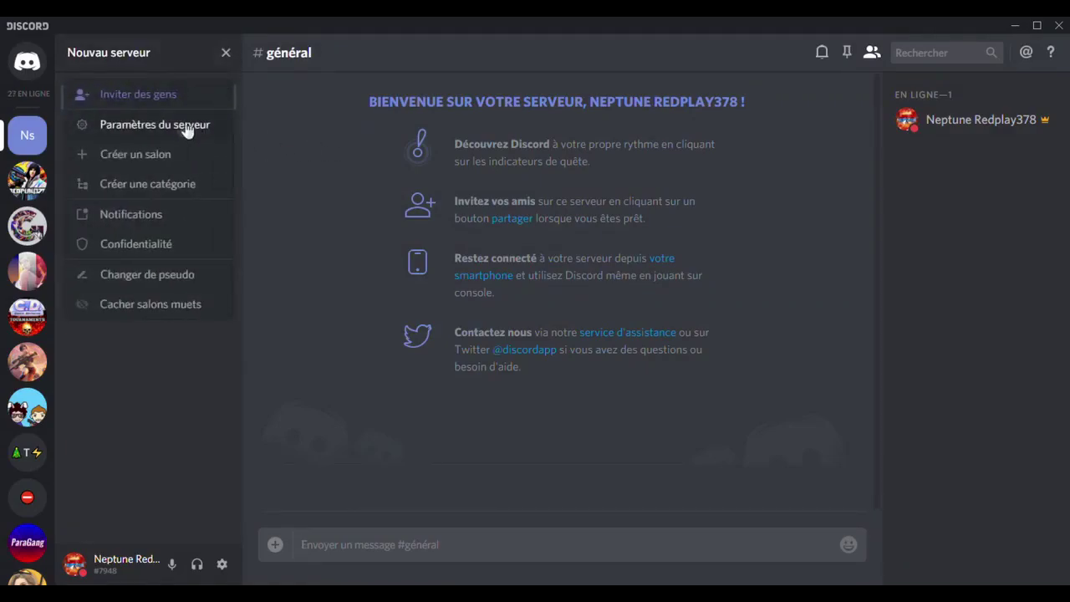
{"action": "left_click", "coordinate": [284, 143]}
{"action": "left_click", "coordinate": [172, 65]}
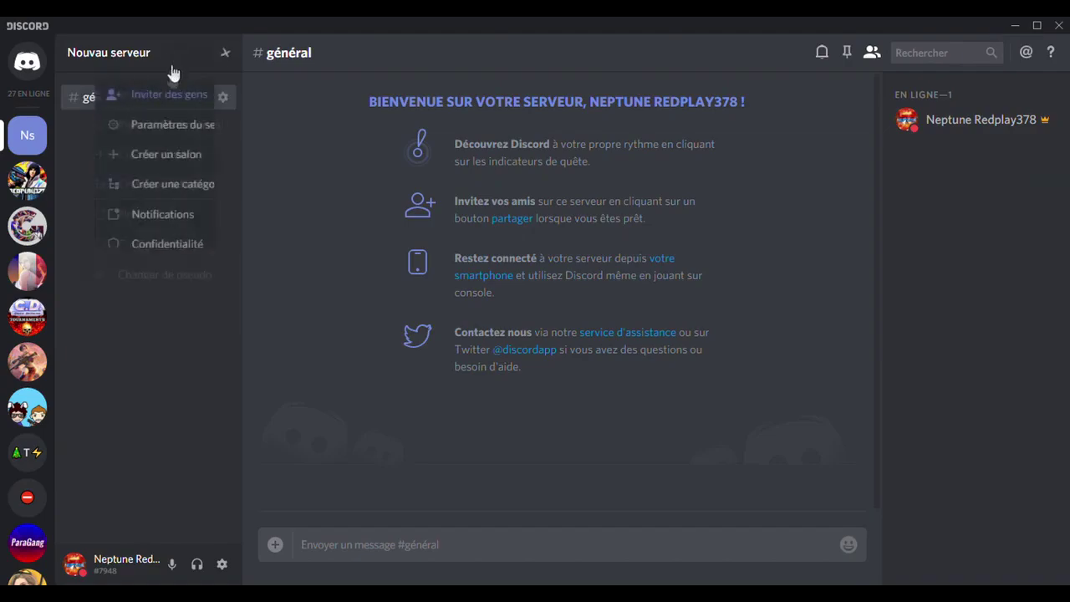
{"action": "left_click", "coordinate": [110, 155]}
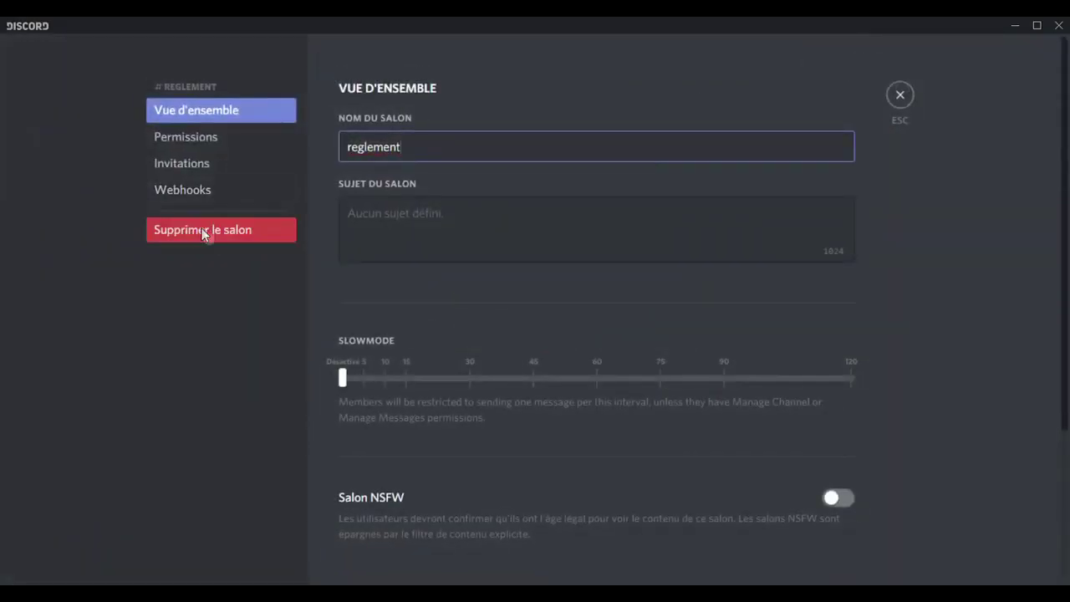
Delete the extra text channels reglement and general.
{"action": "left_click", "coordinate": [207, 229]}
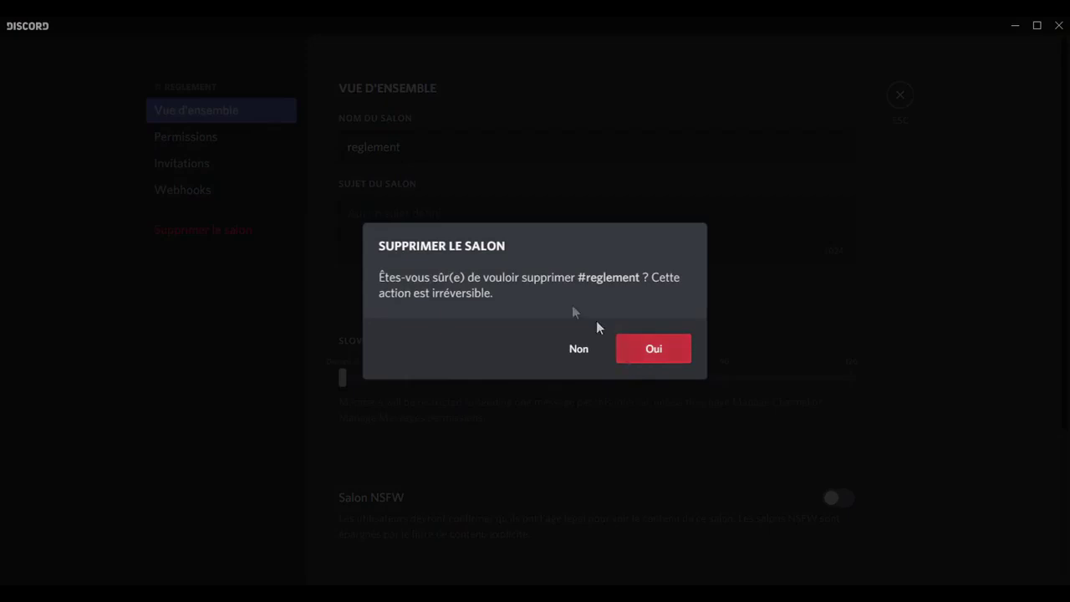
{"action": "left_click", "coordinate": [635, 348]}
{"action": "right_click", "coordinate": [174, 141]}
{"action": "right_click", "coordinate": [169, 124]}
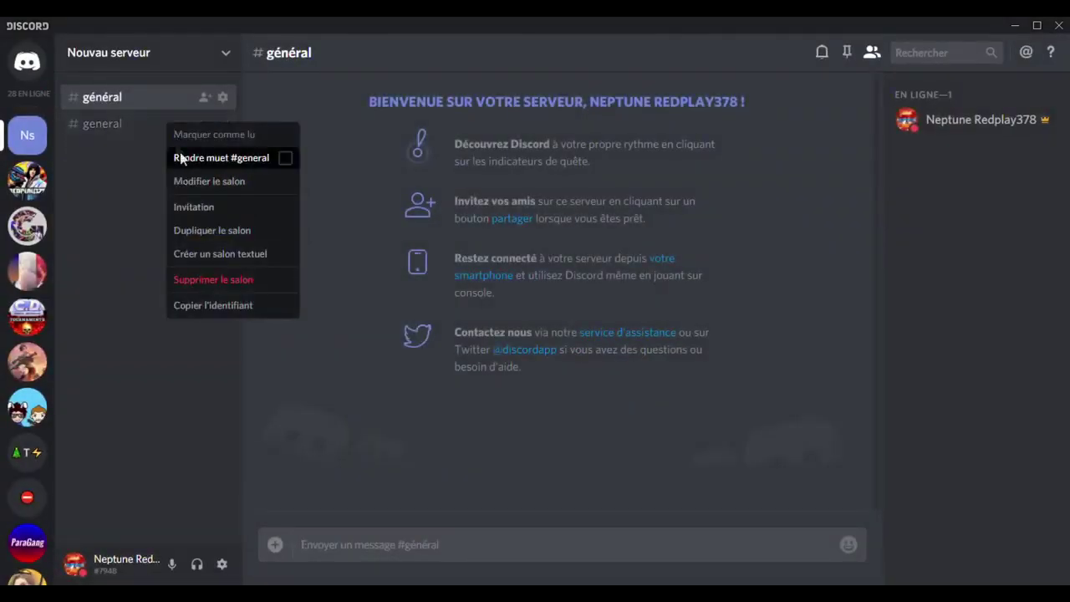
{"action": "left_click", "coordinate": [213, 279]}
{"action": "left_click", "coordinate": [633, 347]}
Set the server's verification level to Moyen in its moderation settings.
{"action": "right_click", "coordinate": [131, 96]}
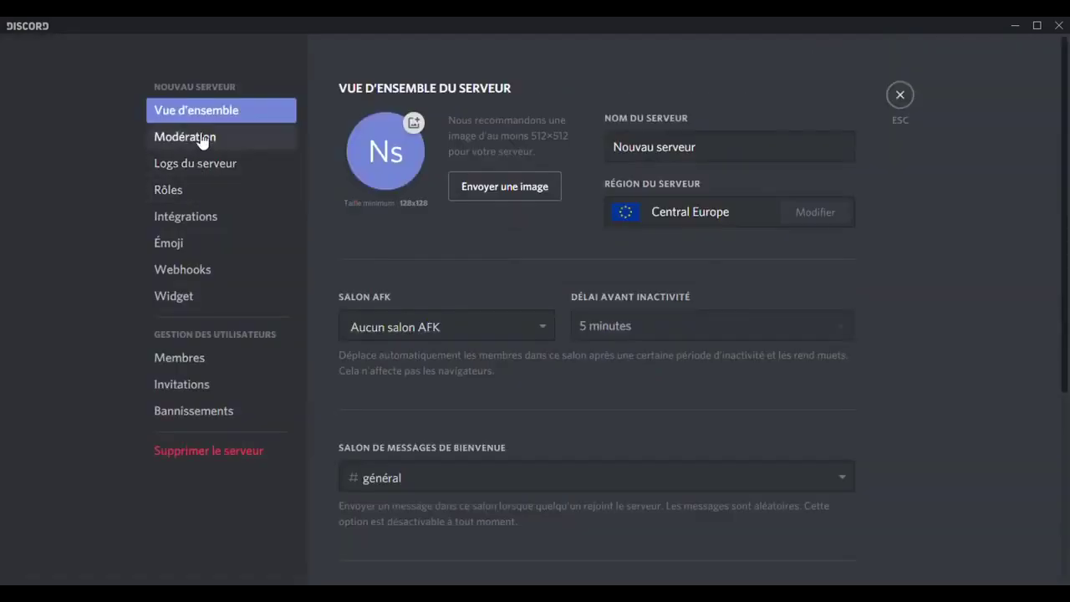
{"action": "left_click", "coordinate": [195, 135]}
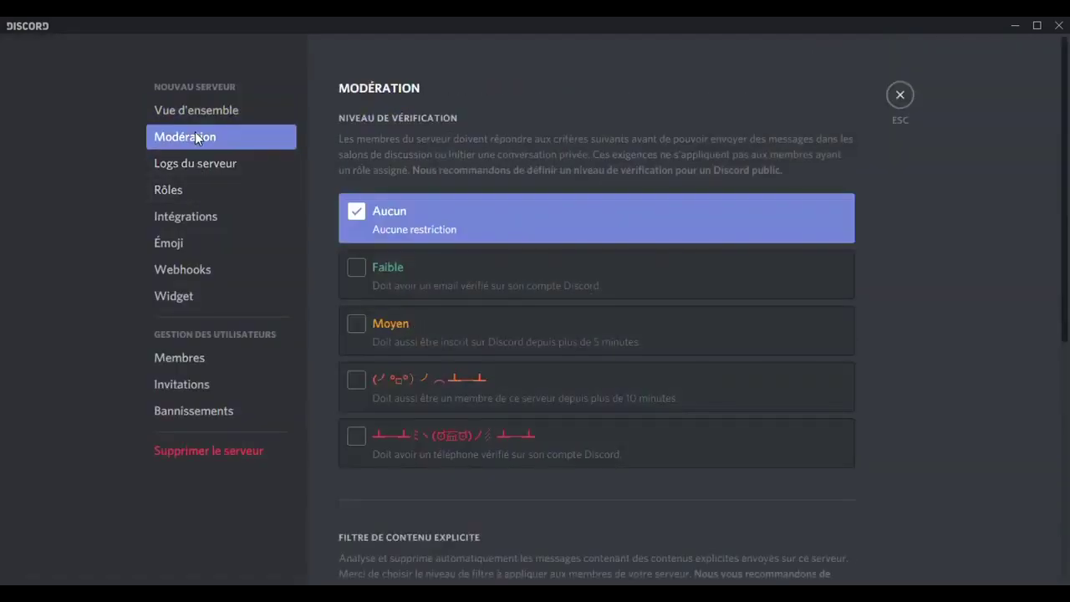
{"action": "left_click", "coordinate": [500, 325]}
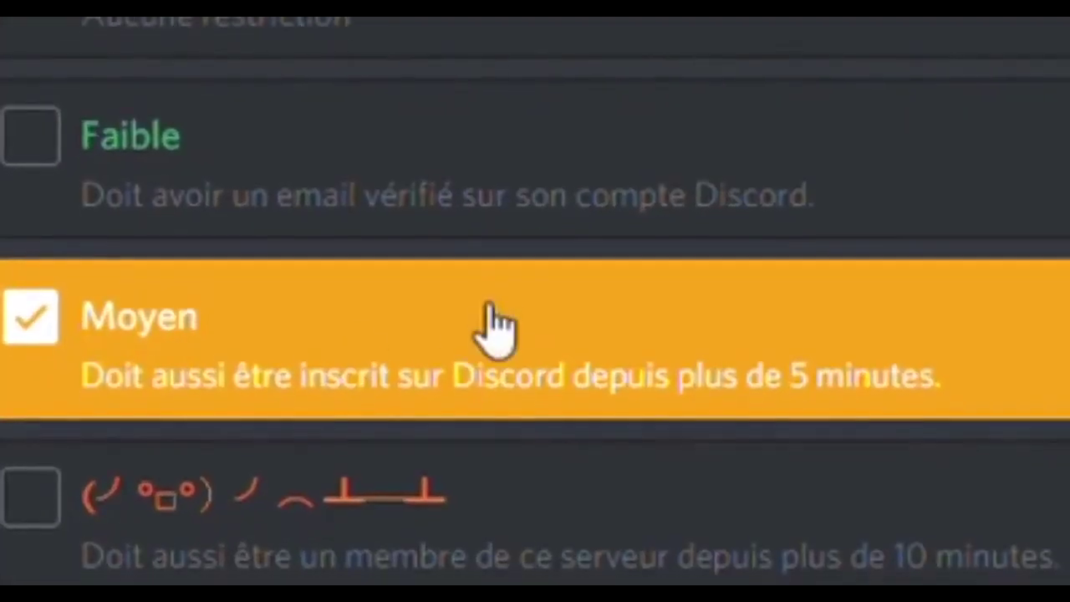
Set the explicit content filter to scan messages sent by all members.
{"action": "scroll", "coordinate": [334, 36], "scroll_direction": "down", "scroll_amount": 5}
{"action": "scroll", "coordinate": [535, 301], "scroll_direction": "down", "scroll_amount": 5}
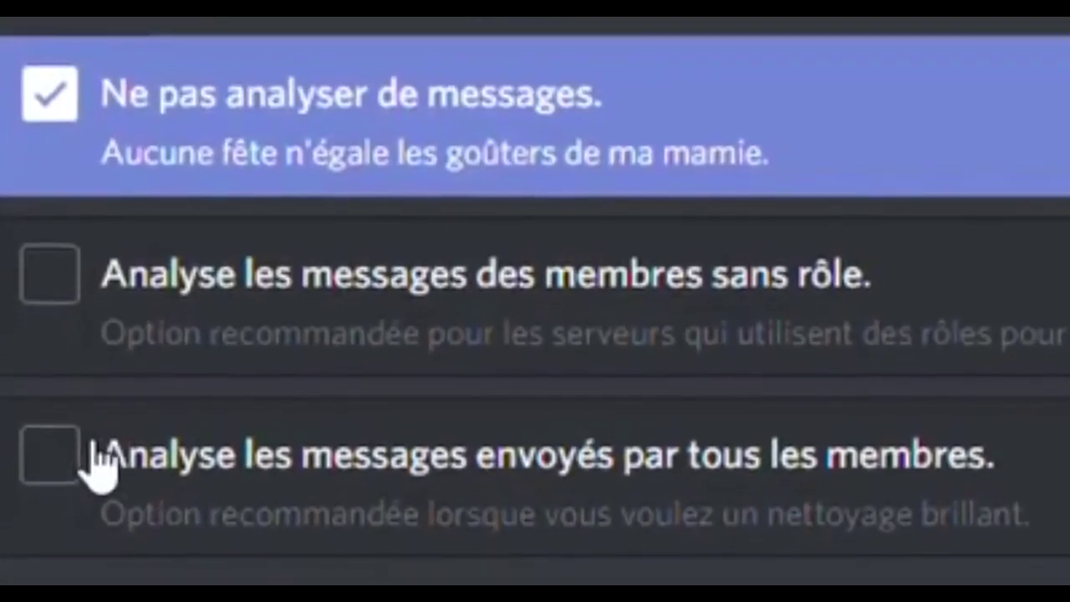
{"action": "left_click", "coordinate": [93, 427]}
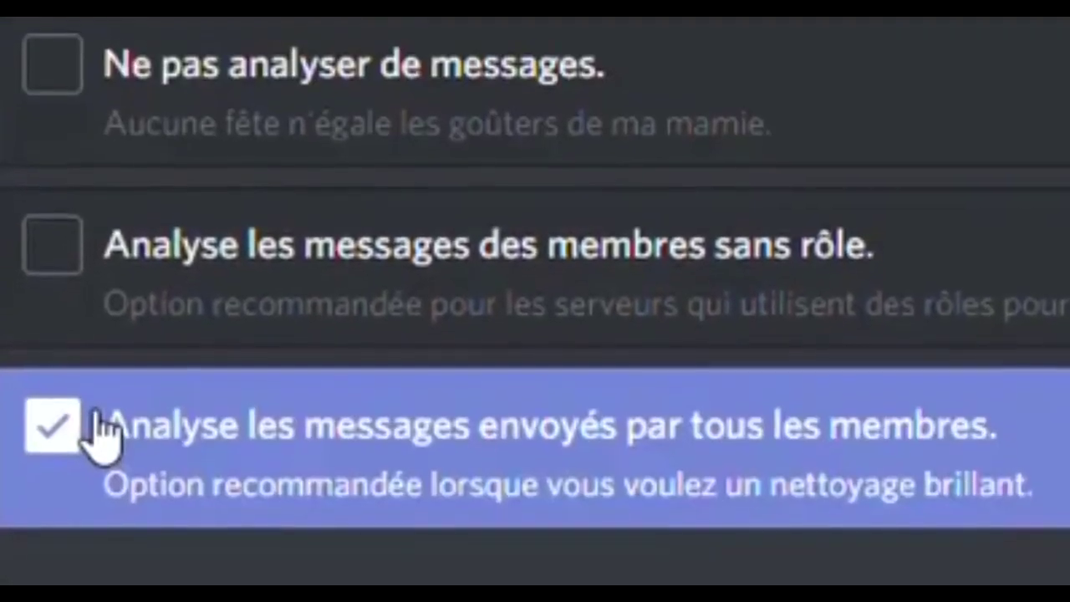
{"action": "scroll", "coordinate": [788, 346], "scroll_direction": "down", "scroll_amount": 3}
{"action": "scroll", "coordinate": [884, 306], "scroll_direction": "up", "scroll_amount": 3}
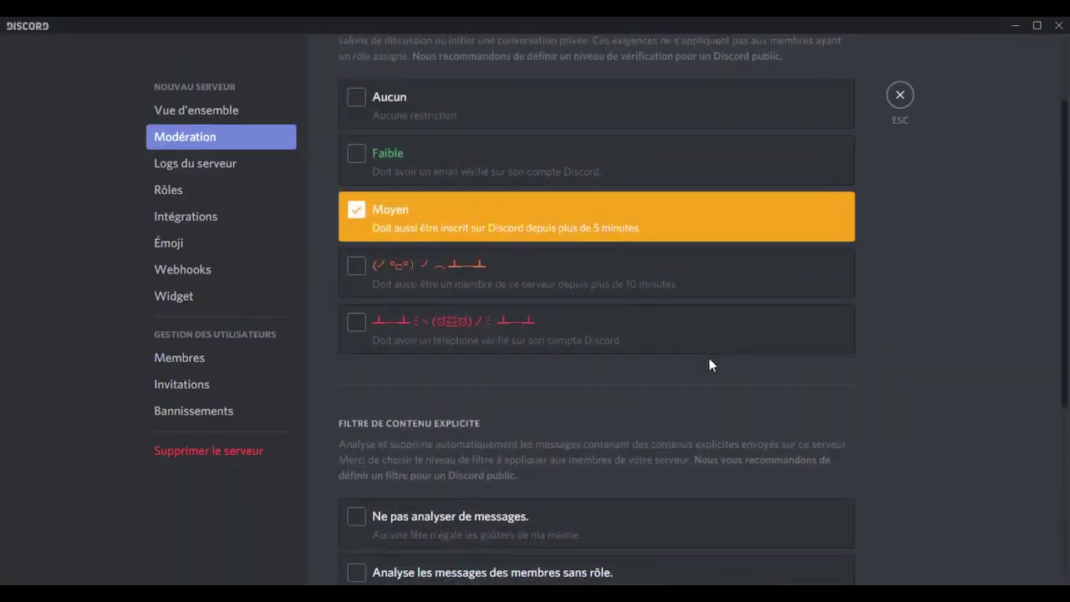
{"action": "scroll", "coordinate": [709, 365], "scroll_direction": "up", "scroll_amount": 1}
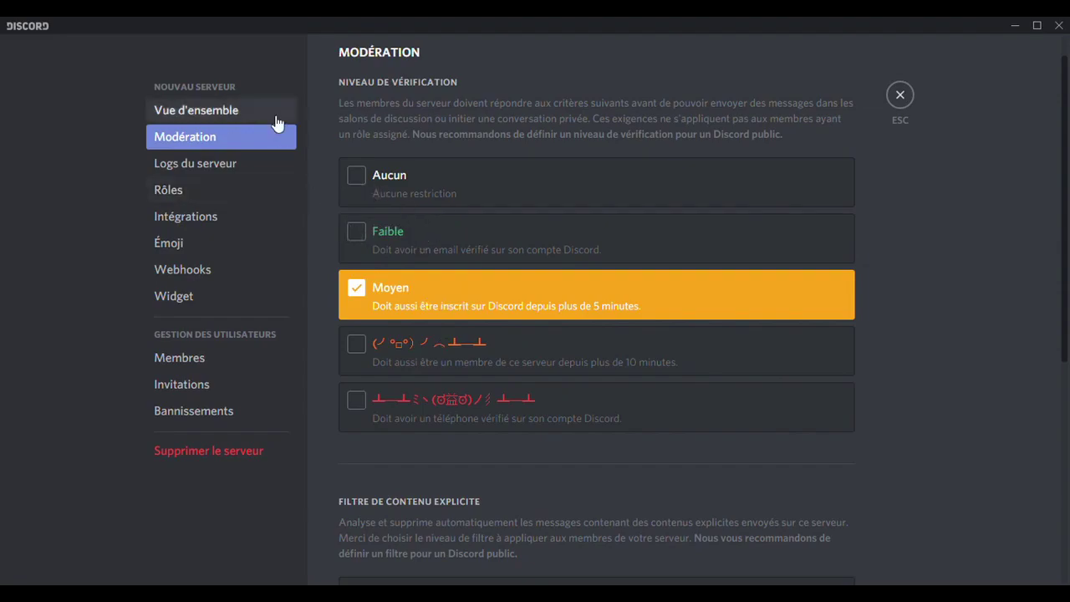
{"action": "scroll", "coordinate": [399, 243], "scroll_direction": "down", "scroll_amount": 5}
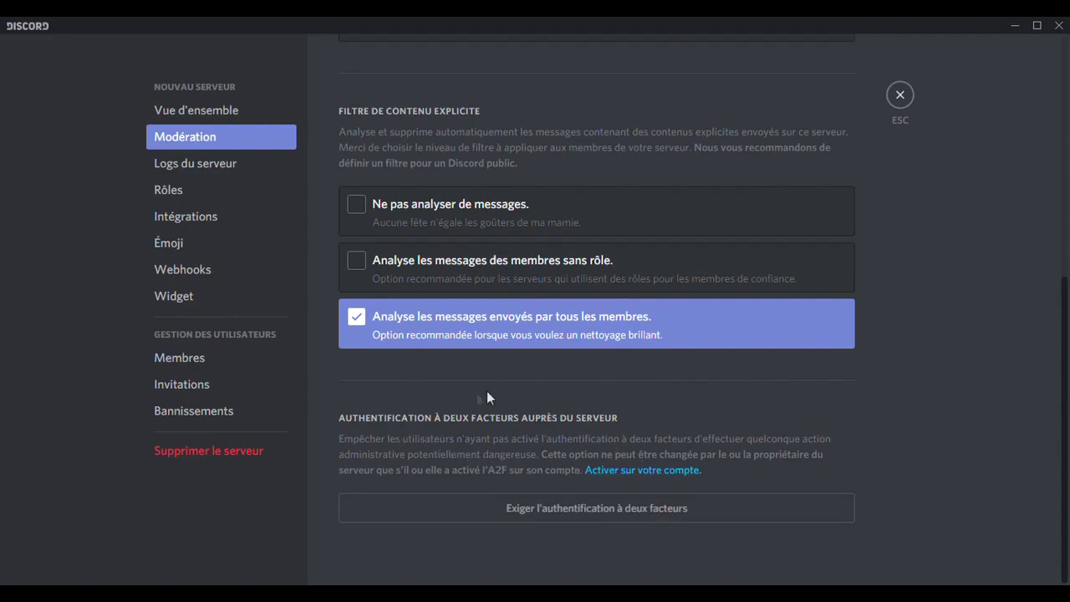
Review the AFK channel, welcome message channel and default notification options in the server overview.
{"action": "left_click", "coordinate": [194, 115]}
{"action": "left_click", "coordinate": [409, 327]}
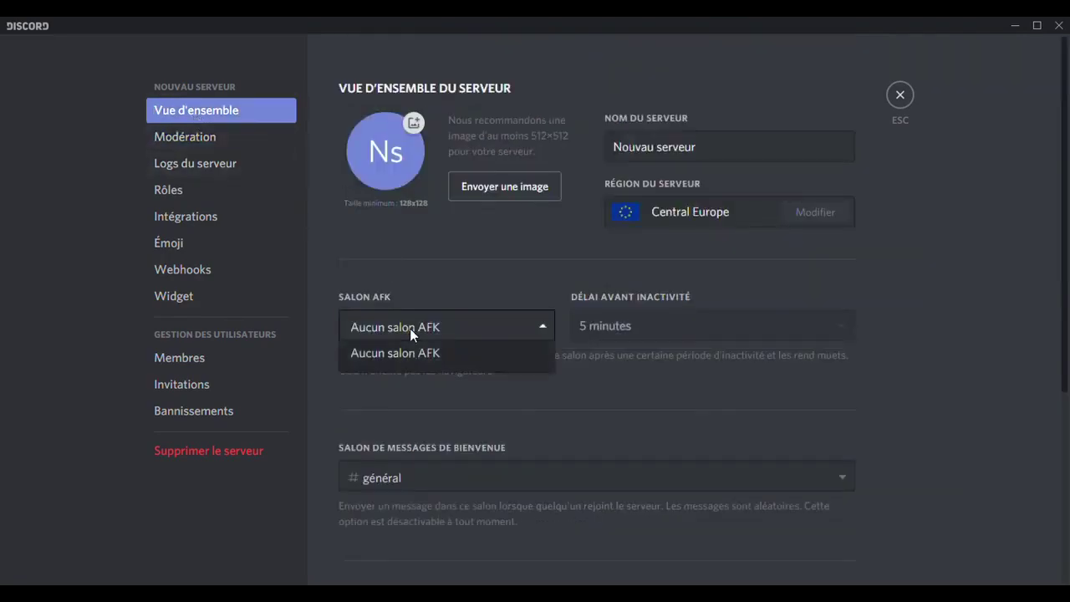
{"action": "left_click", "coordinate": [469, 249]}
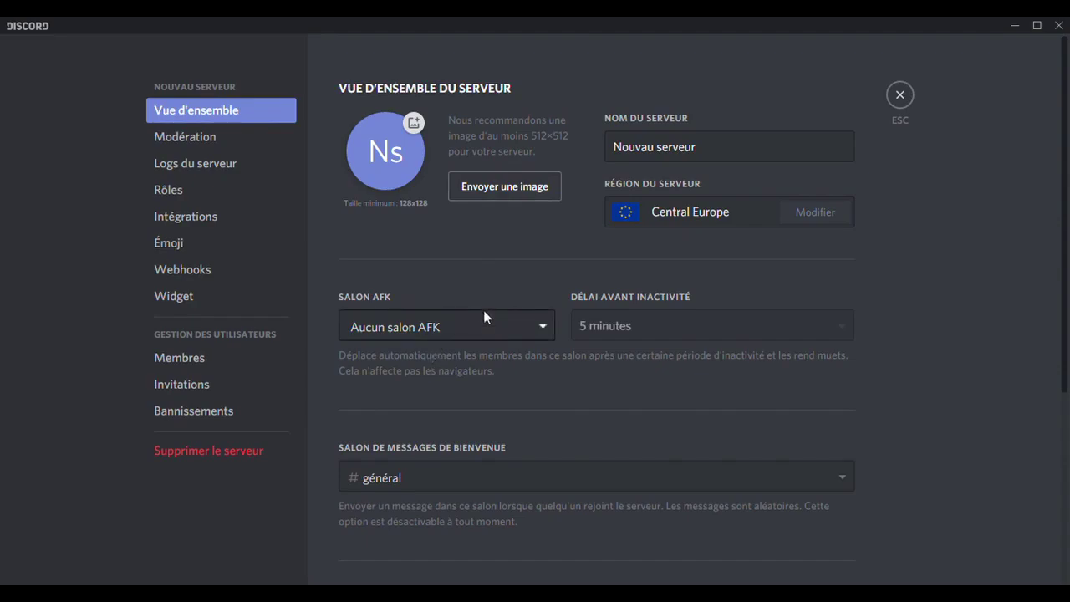
{"action": "scroll", "coordinate": [433, 423], "scroll_direction": "down", "scroll_amount": 3}
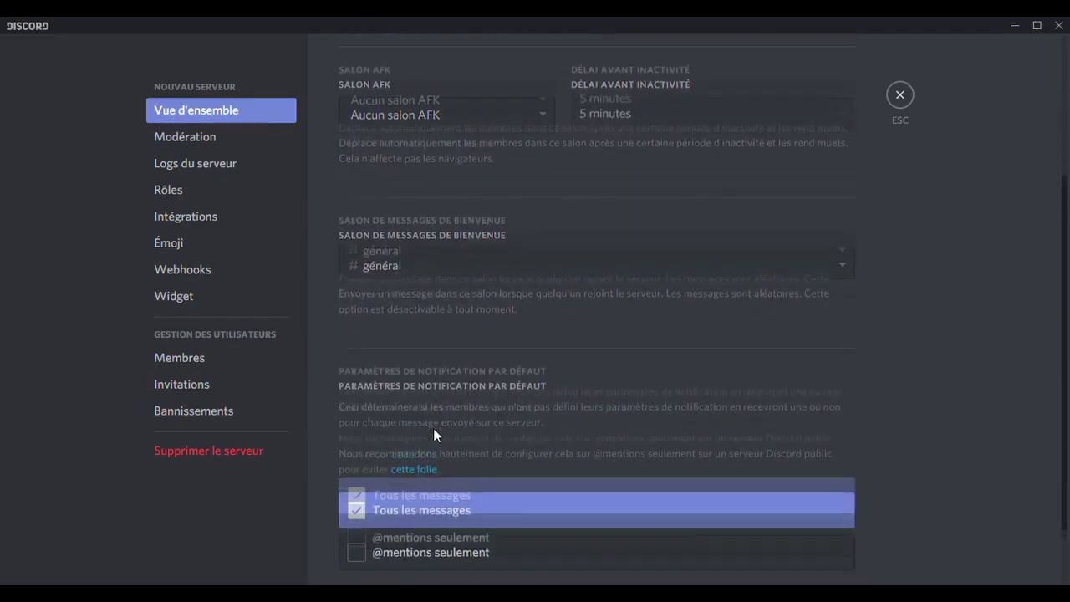
{"action": "scroll", "coordinate": [519, 257], "scroll_direction": "up", "scroll_amount": 3}
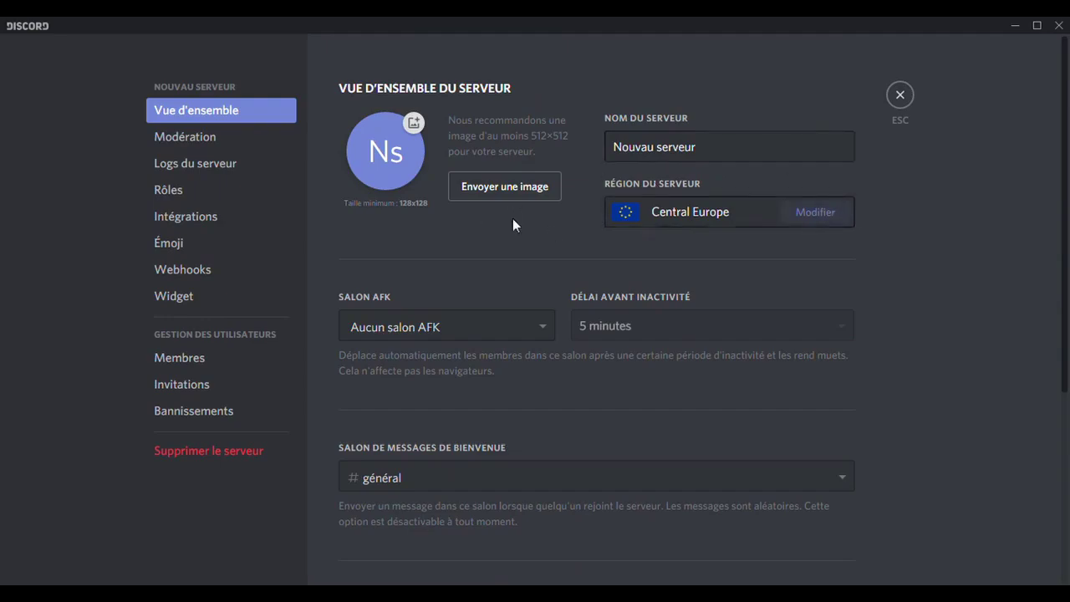
Examine the server's moderation, logs, roles, integrations, emoji, webhooks, widget, members, invitations and bans settings, and close the settings.
{"action": "left_click", "coordinate": [232, 146]}
{"action": "left_click", "coordinate": [236, 163]}
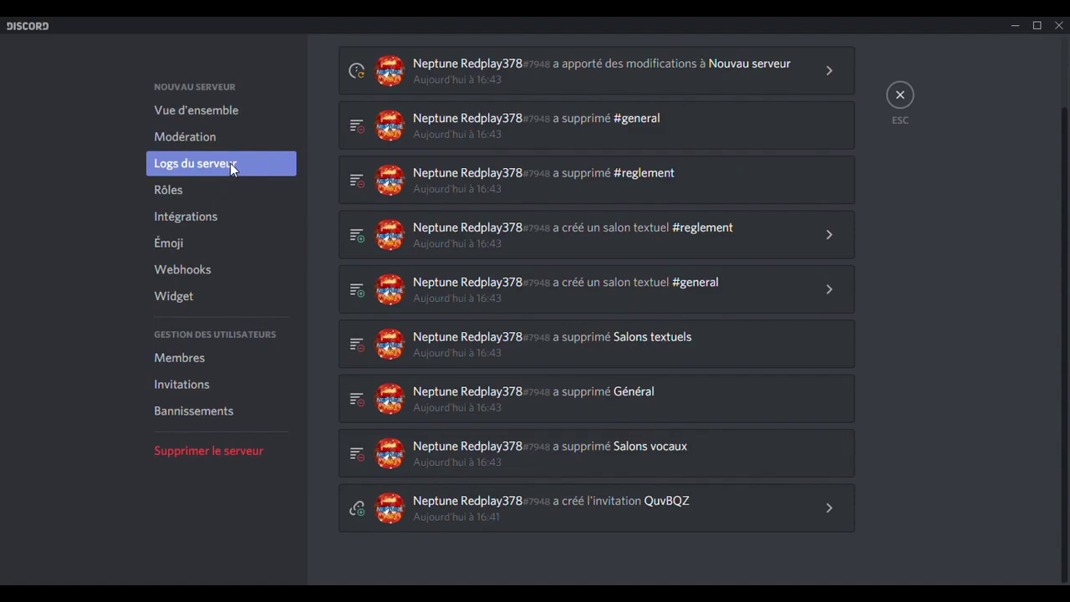
{"action": "left_click", "coordinate": [230, 191]}
{"action": "left_click", "coordinate": [225, 216]}
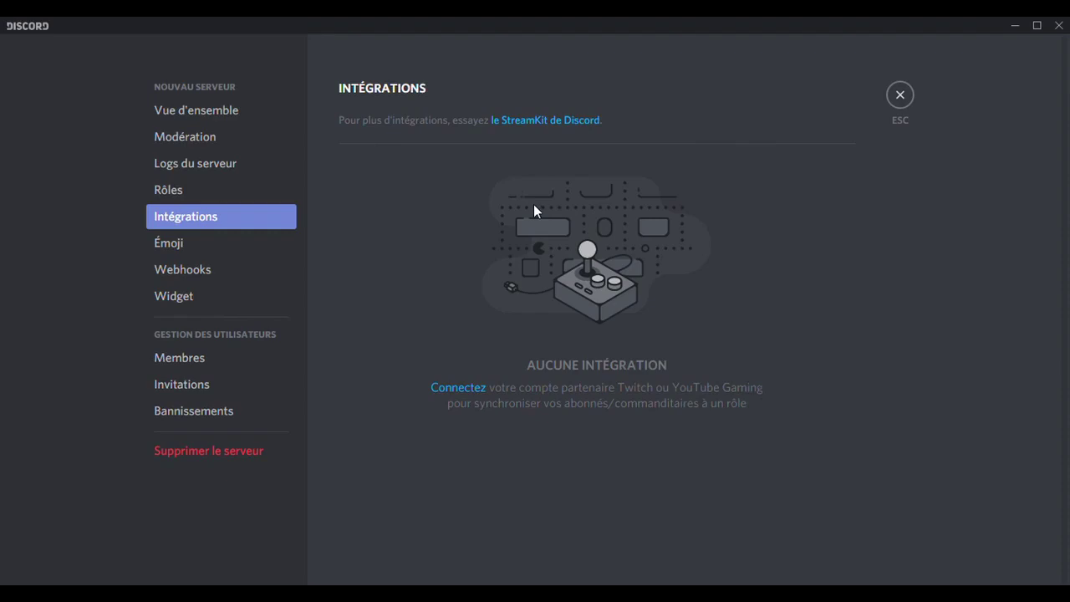
{"action": "left_click", "coordinate": [234, 246]}
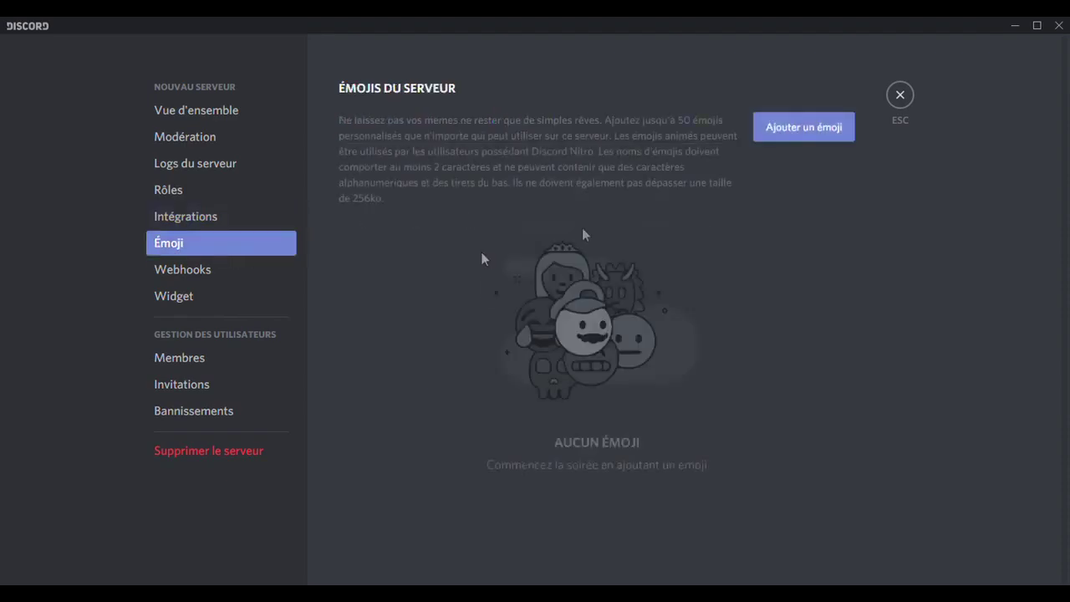
{"action": "left_click", "coordinate": [222, 276]}
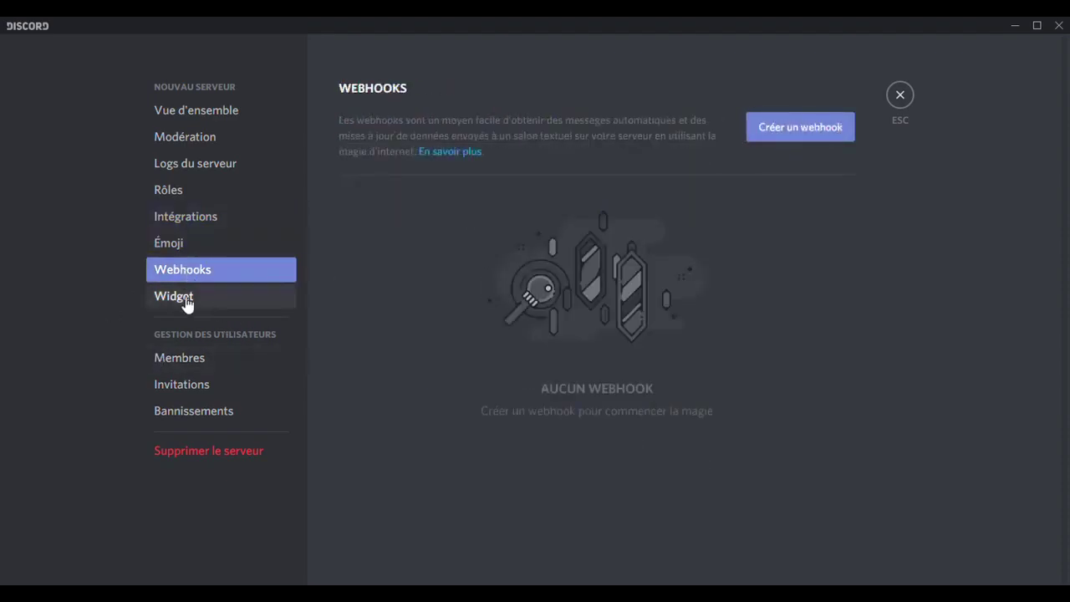
{"action": "left_click", "coordinate": [182, 300]}
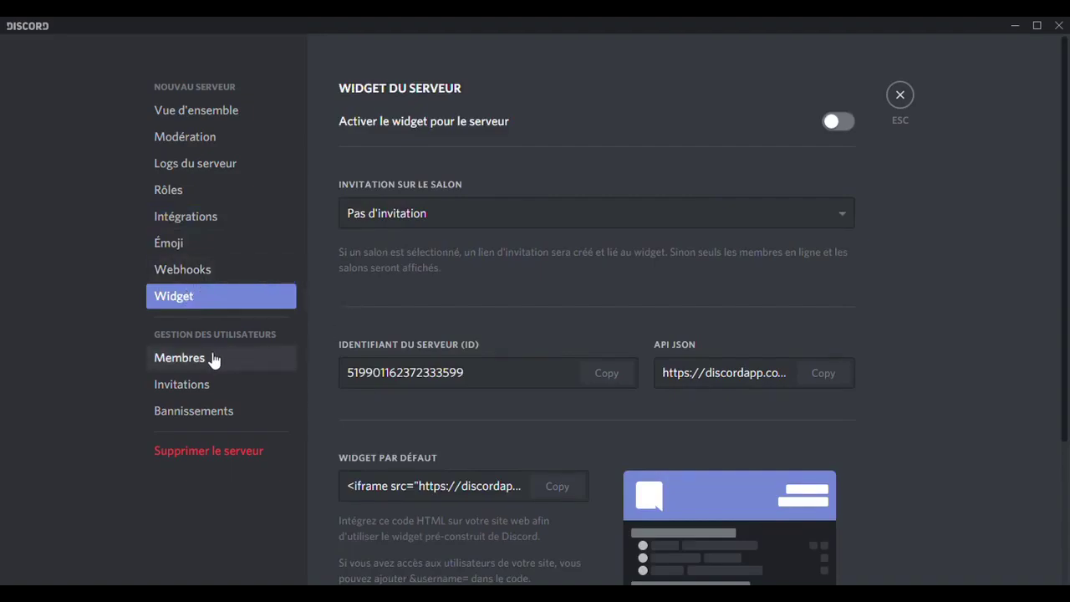
{"action": "left_click", "coordinate": [213, 355]}
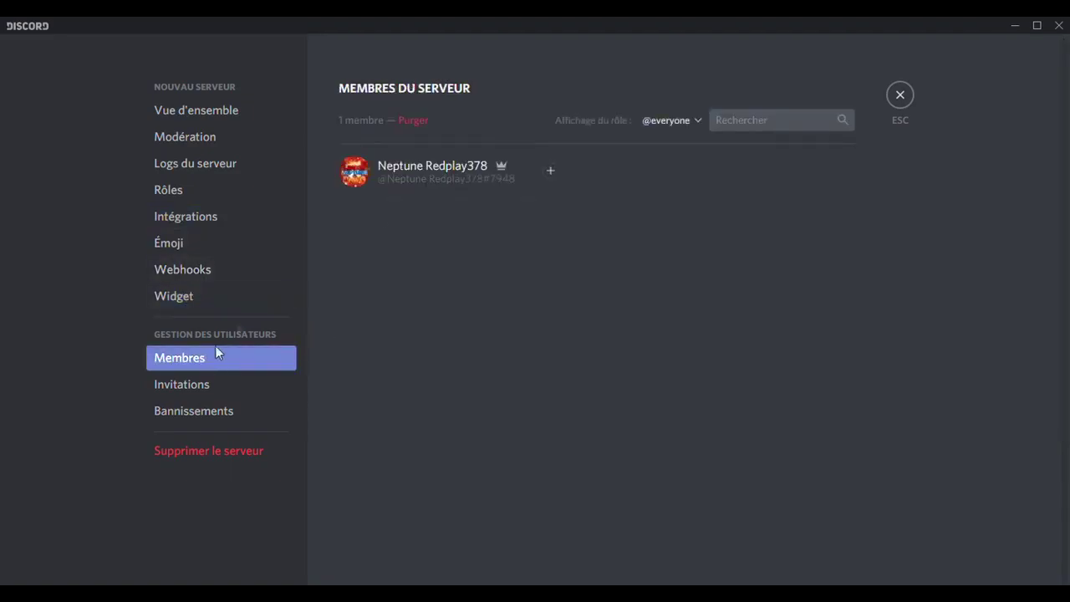
{"action": "left_click", "coordinate": [236, 382]}
{"action": "left_click", "coordinate": [232, 412]}
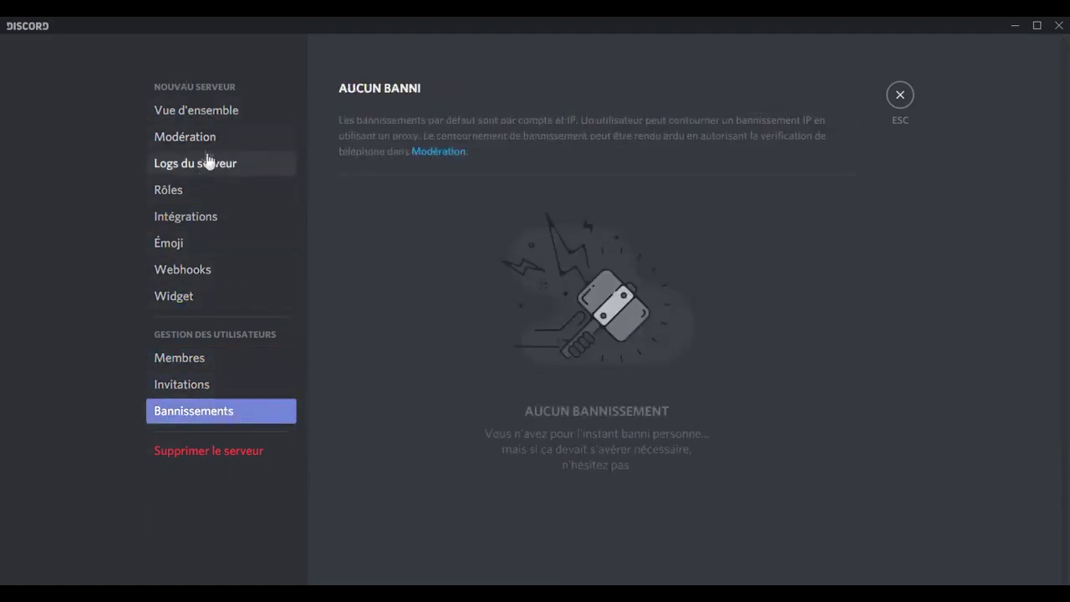
{"action": "key", "text": "Escape"}
Create a new role in the server's role settings.
{"action": "left_click", "coordinate": [161, 64]}
{"action": "left_click", "coordinate": [154, 124]}
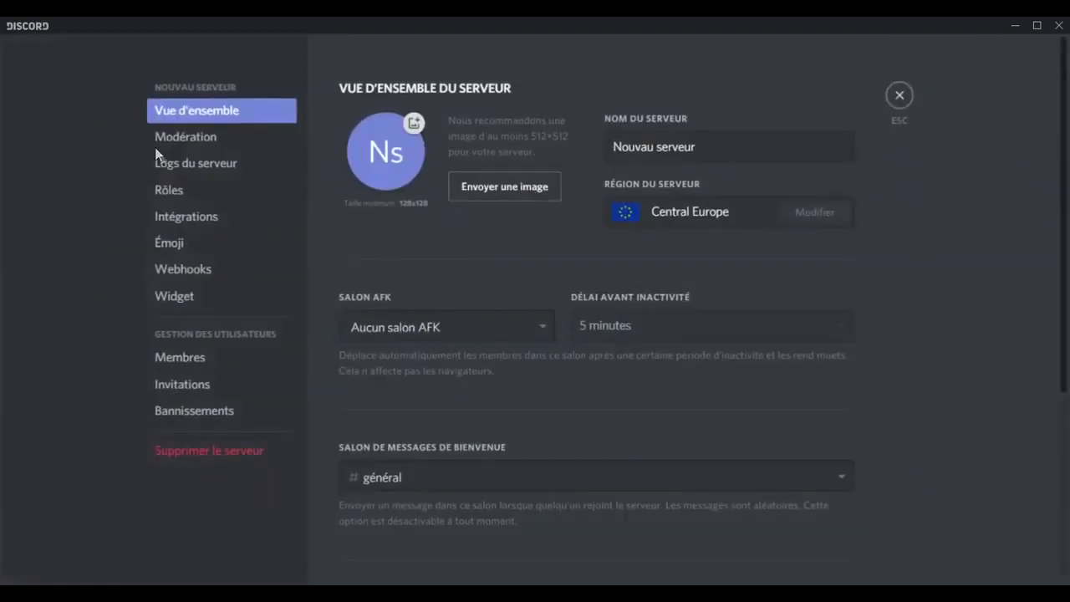
{"action": "left_click", "coordinate": [181, 198]}
{"action": "left_click", "coordinate": [462, 87]}
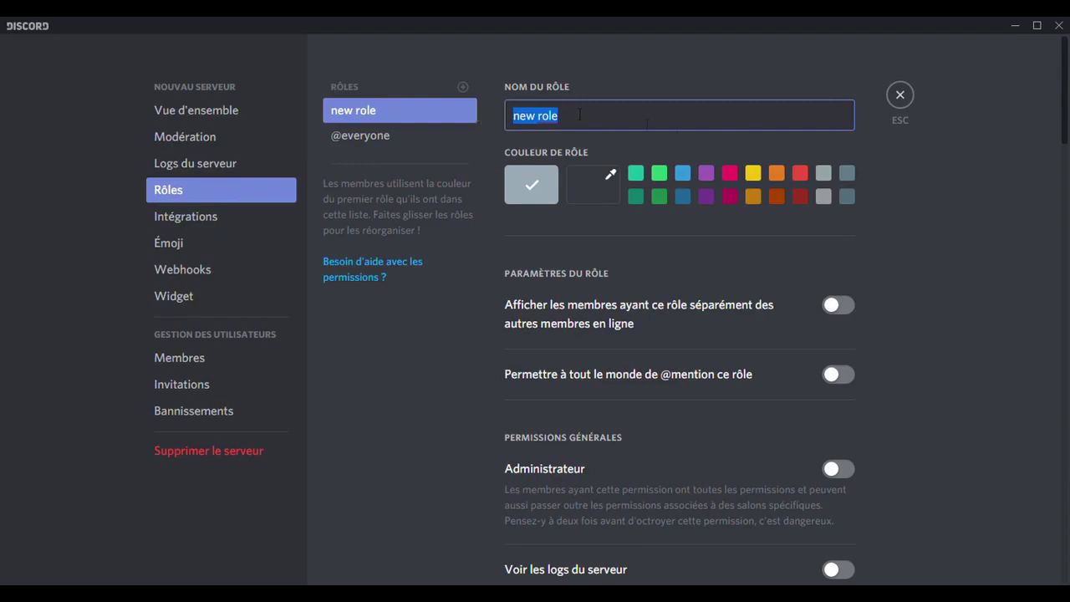
Reopen the server's role settings and delete the role named new role.
{"action": "key", "text": "Escape"}
{"action": "left_click", "coordinate": [171, 67]}
{"action": "left_click", "coordinate": [161, 125]}
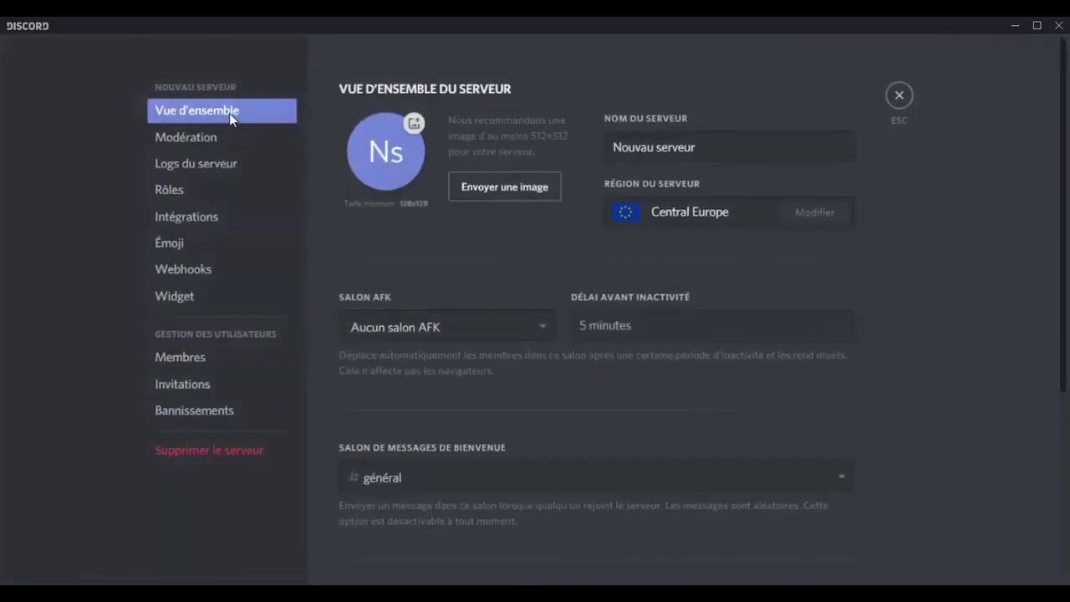
{"action": "left_click", "coordinate": [178, 190]}
{"action": "scroll", "coordinate": [573, 401], "scroll_direction": "up", "scroll_amount": 10}
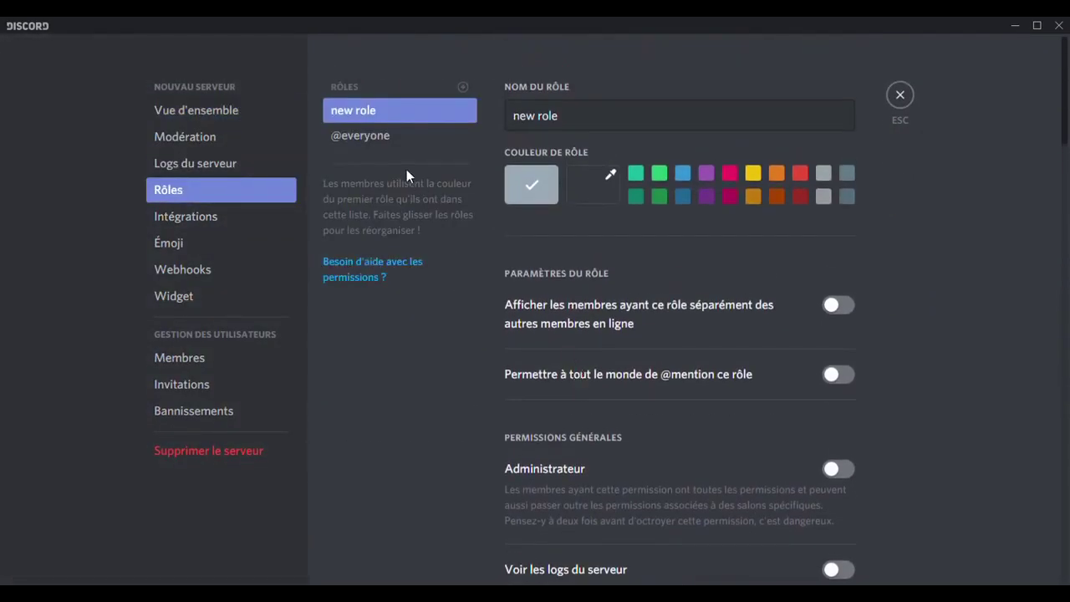
{"action": "scroll", "coordinate": [545, 337], "scroll_direction": "down", "scroll_amount": 20}
{"action": "left_click", "coordinate": [567, 501]}
{"action": "scroll", "coordinate": [620, 249], "scroll_direction": "up", "scroll_amount": 15}
{"action": "scroll", "coordinate": [610, 231], "scroll_direction": "up", "scroll_amount": 12}
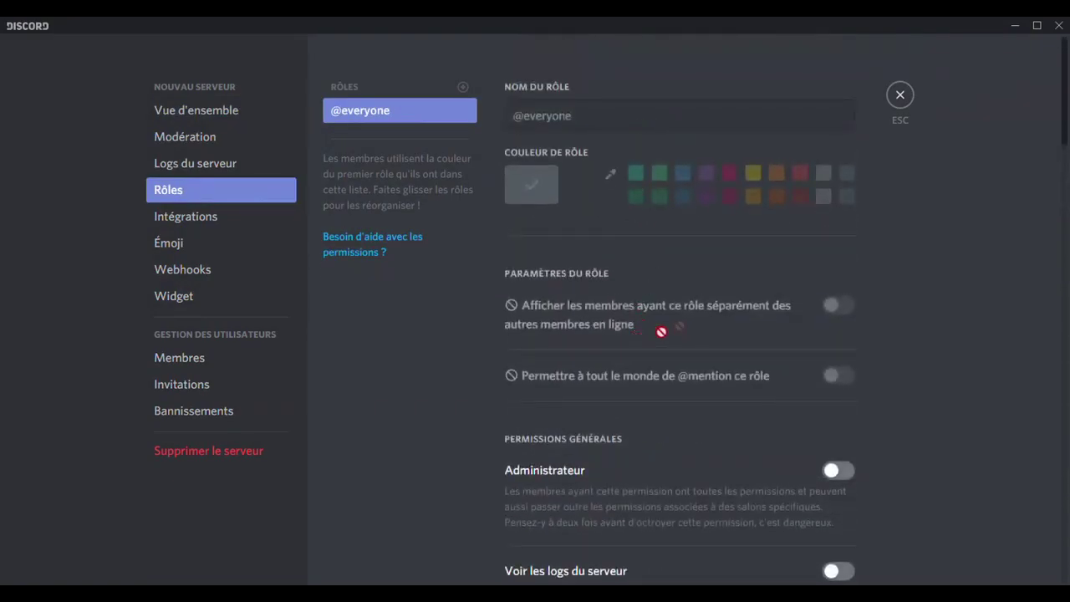
{"action": "scroll", "coordinate": [568, 370], "scroll_direction": "down", "scroll_amount": 3}
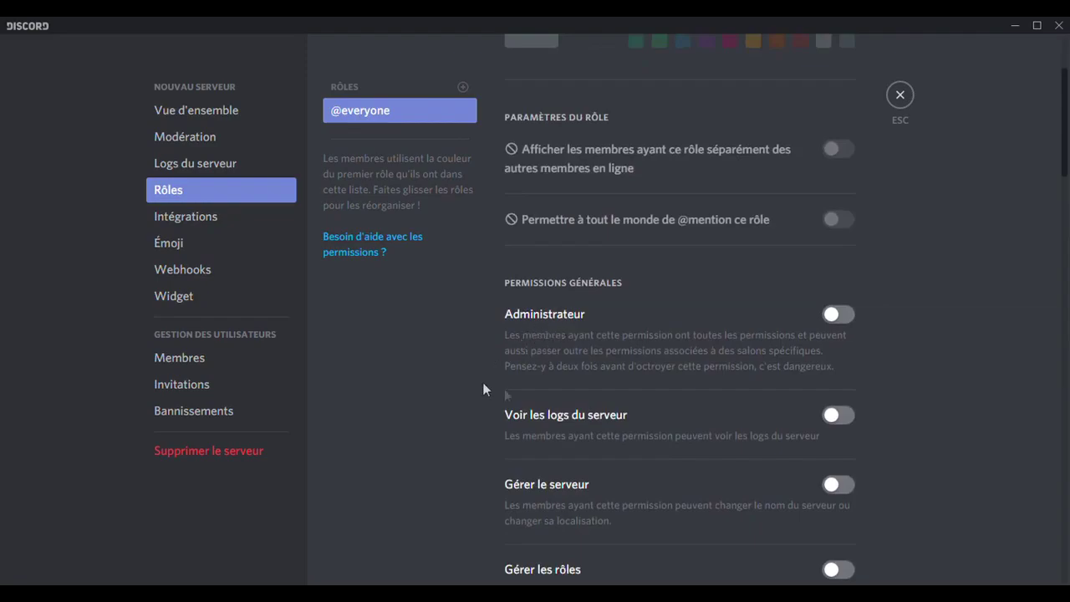
{"action": "scroll", "coordinate": [483, 385], "scroll_direction": "down", "scroll_amount": 6}
{"action": "scroll", "coordinate": [525, 334], "scroll_direction": "down", "scroll_amount": 5}
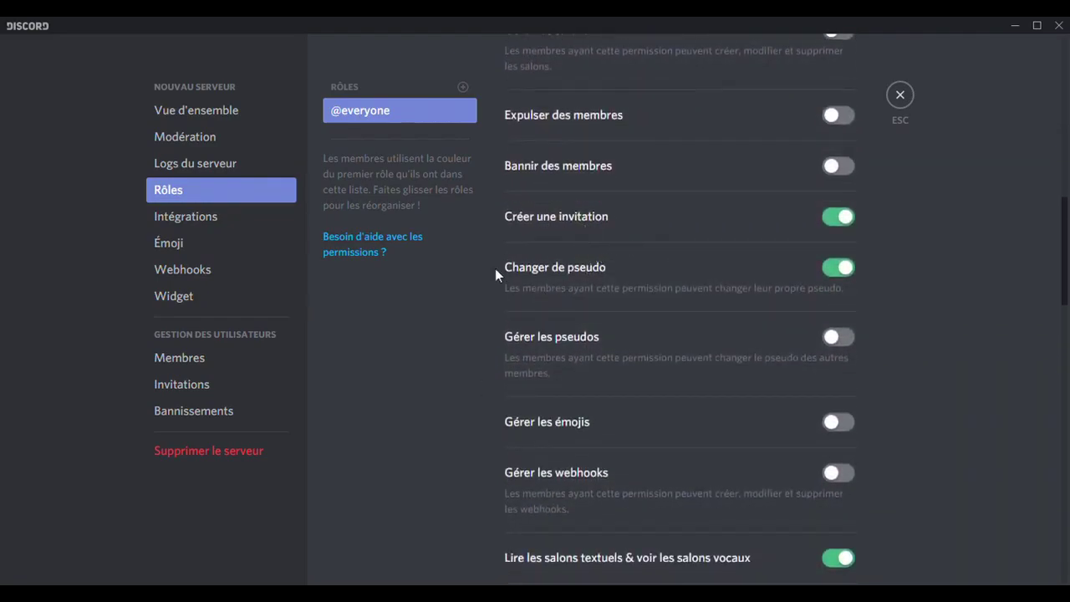
{"action": "scroll", "coordinate": [583, 297], "scroll_direction": "down", "scroll_amount": 4}
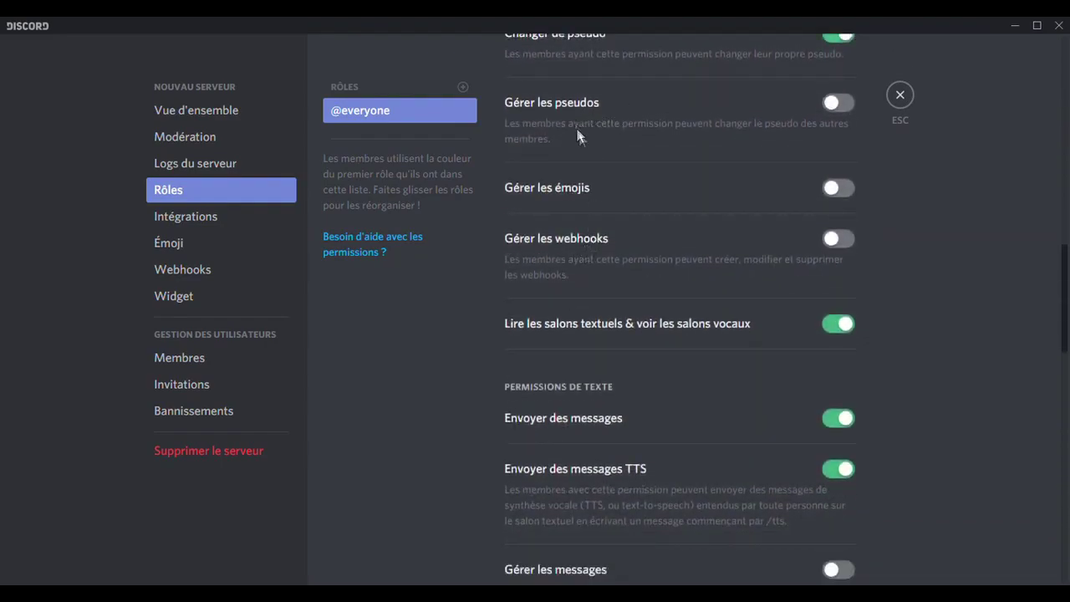
{"action": "scroll", "coordinate": [631, 331], "scroll_direction": "down", "scroll_amount": 1}
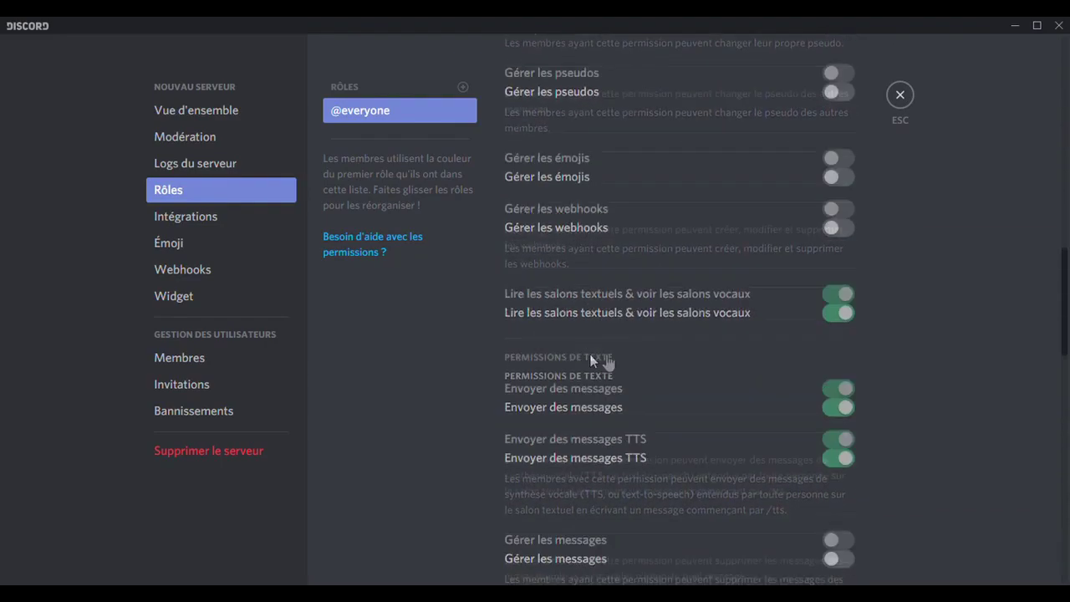
{"action": "left_click", "coordinate": [834, 386]}
{"action": "scroll", "coordinate": [681, 263], "scroll_direction": "down", "scroll_amount": 2}
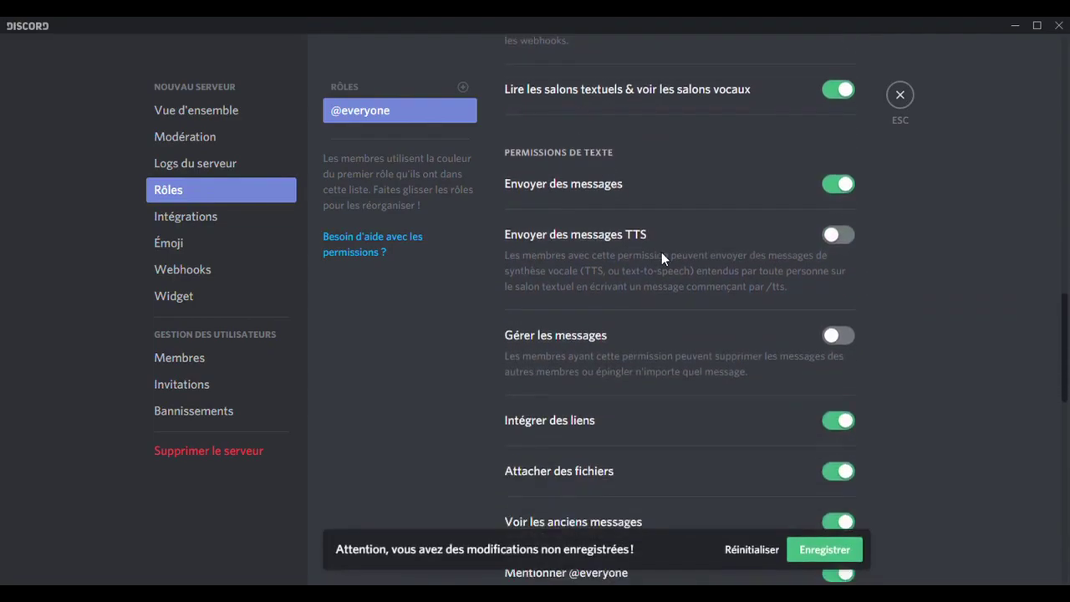
{"action": "scroll", "coordinate": [697, 279], "scroll_direction": "down", "scroll_amount": 2}
{"action": "left_click", "coordinate": [826, 411]}
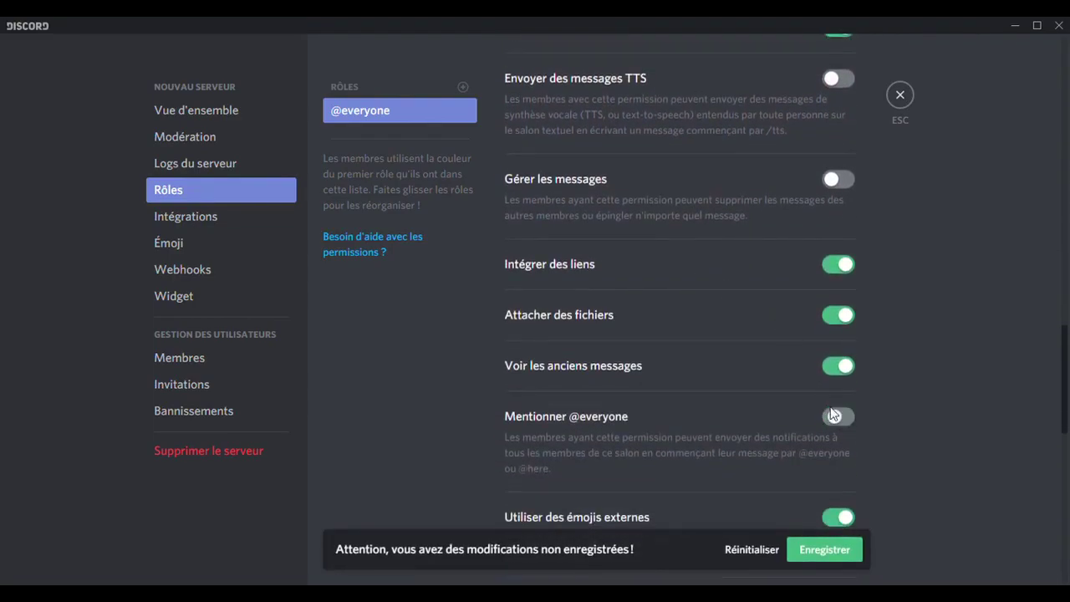
{"action": "scroll", "coordinate": [731, 304], "scroll_direction": "down", "scroll_amount": 4}
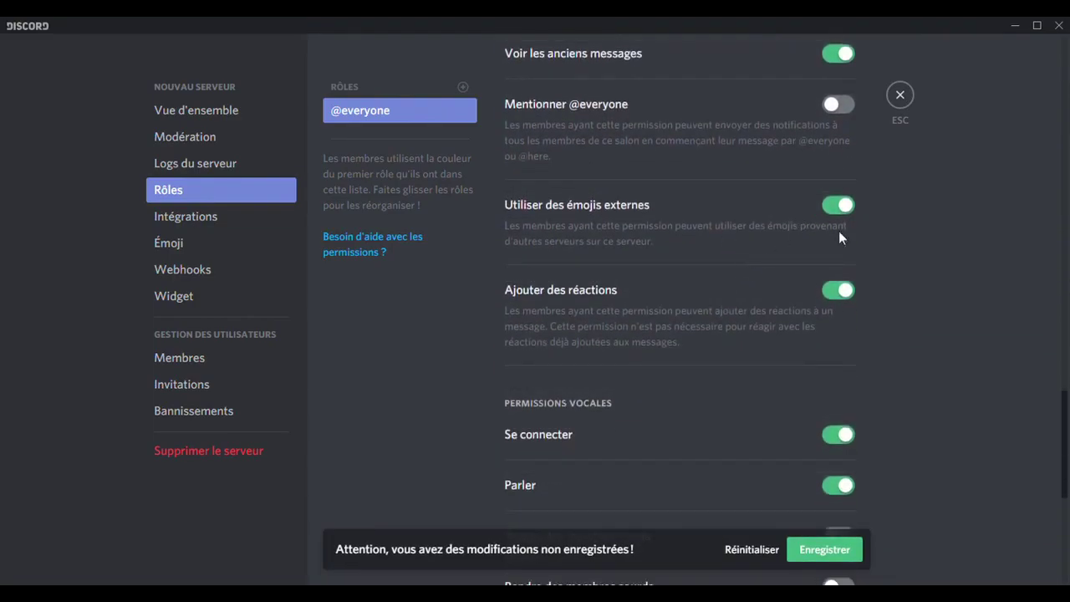
{"action": "scroll", "coordinate": [840, 242], "scroll_direction": "down", "scroll_amount": 5}
{"action": "left_click", "coordinate": [839, 544]}
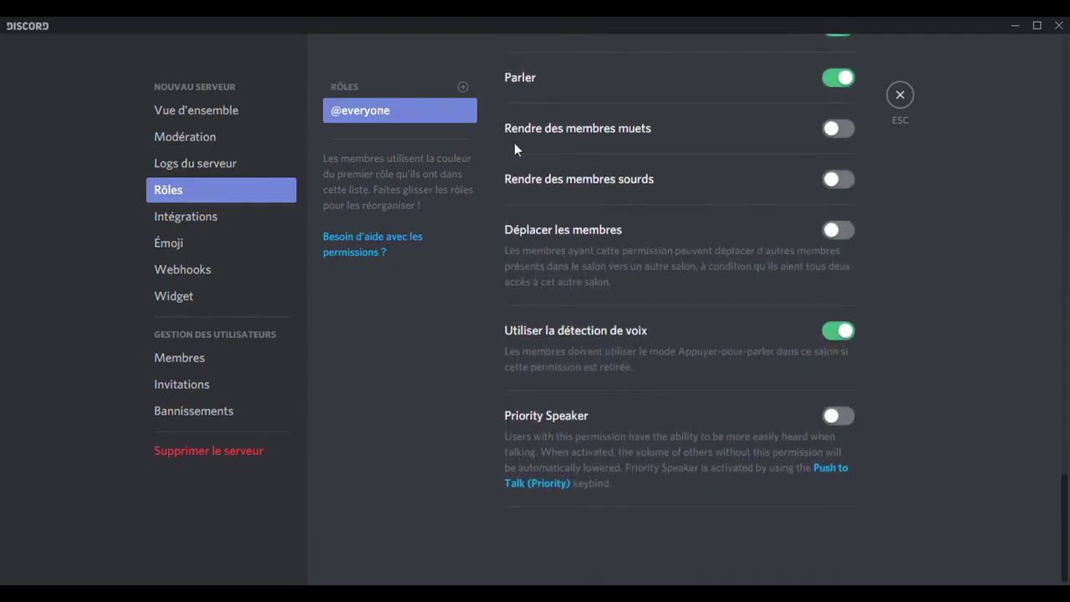
Create a new role and name it Fondateur.
{"action": "left_click", "coordinate": [463, 87]}
{"action": "scroll", "coordinate": [567, 224], "scroll_direction": "up", "scroll_amount": 15}
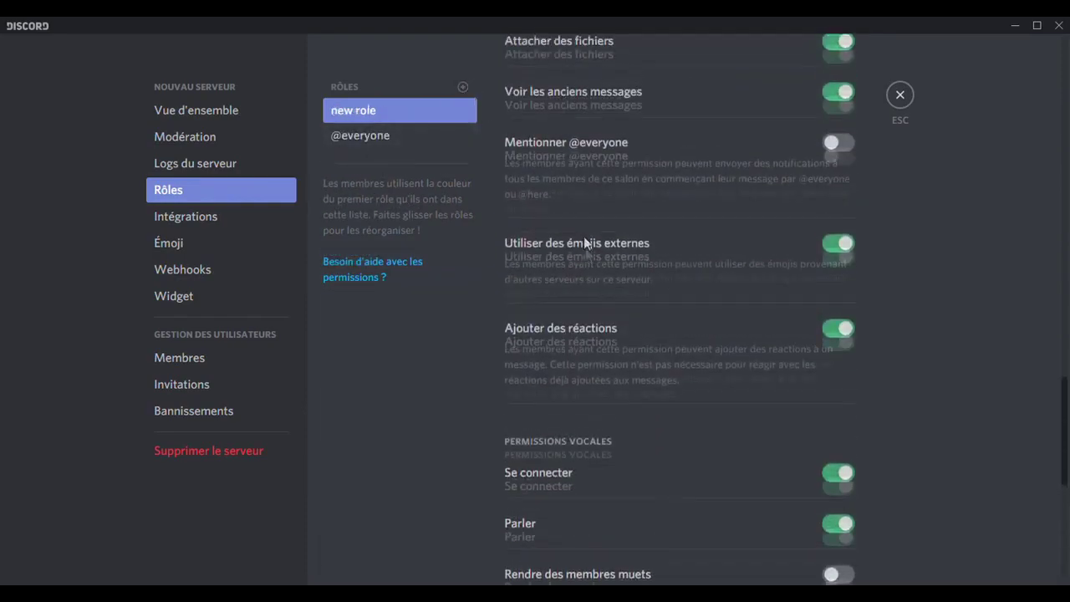
{"action": "scroll", "coordinate": [588, 215], "scroll_direction": "up", "scroll_amount": 5}
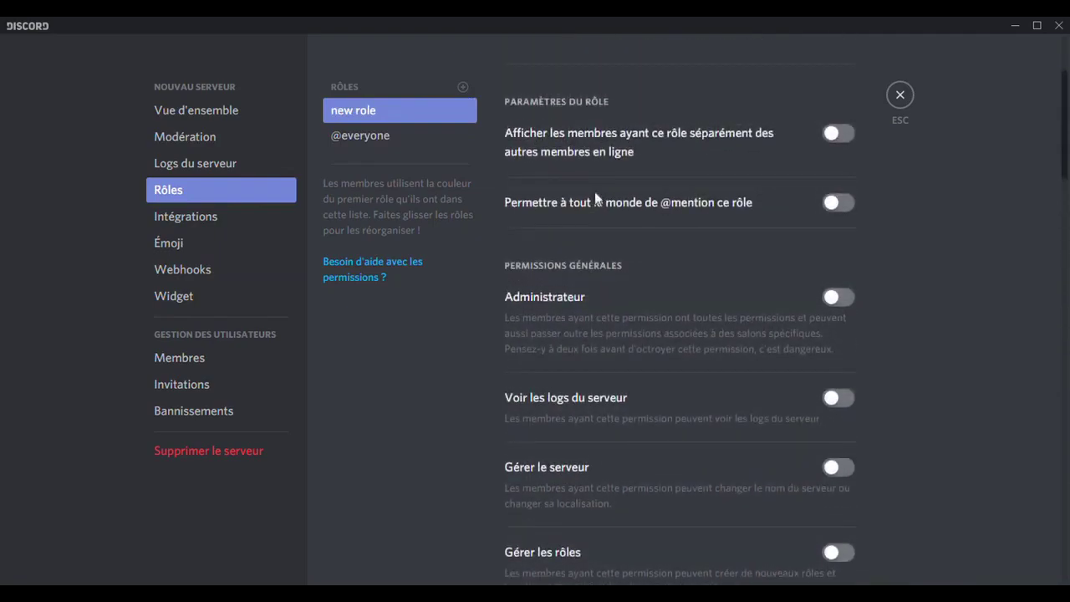
{"action": "left_click", "coordinate": [445, 114]}
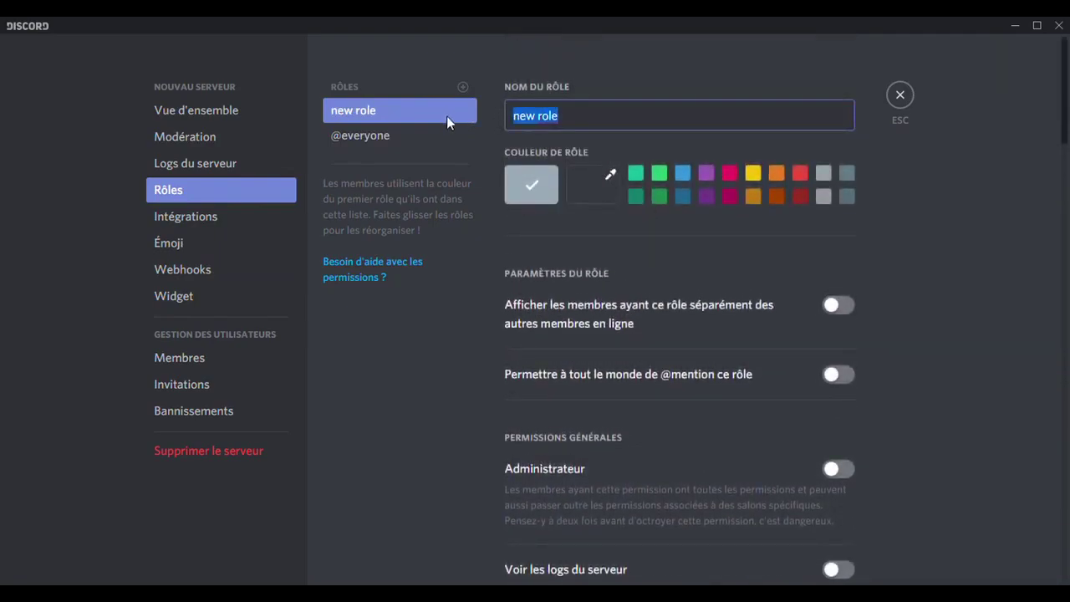
{"action": "type", "text": "FOnda"}
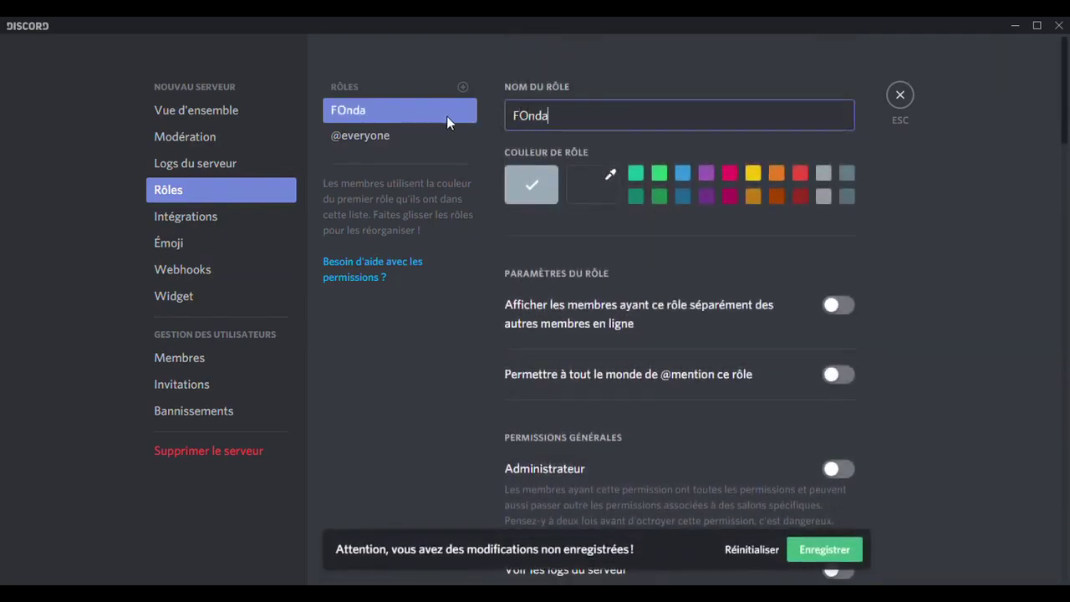
{"action": "type", "text": "teur"}
{"action": "key", "text": "BackSpace"}
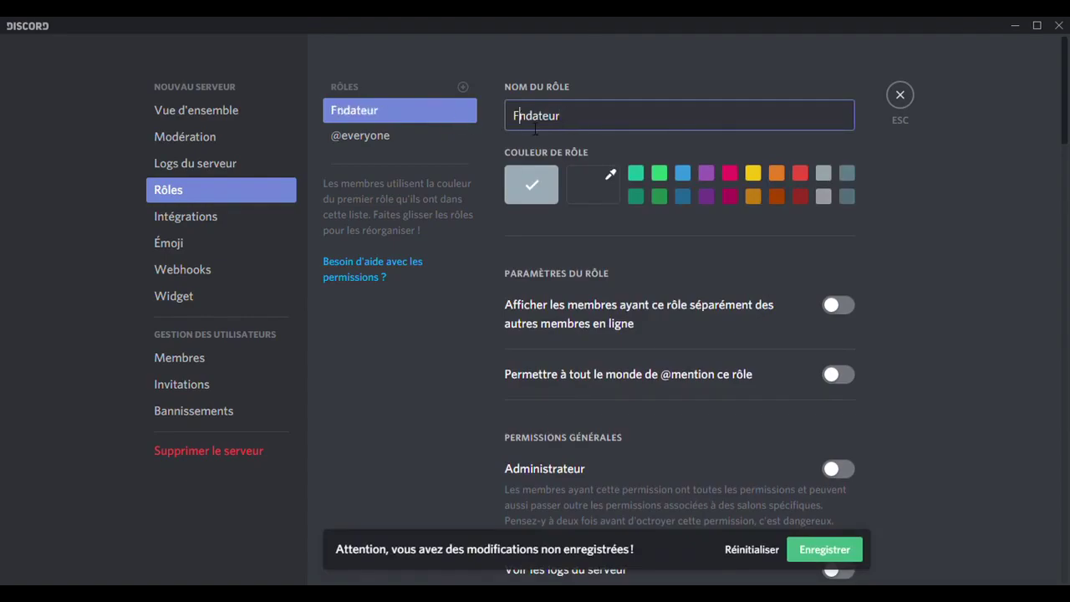
{"action": "type", "text": "o"}
Give the Fondateur role a custom dark red colour and save it.
{"action": "left_click", "coordinate": [593, 185]}
{"action": "left_click_drag", "start_coordinate": [639, 259], "coordinate": [677, 246]}
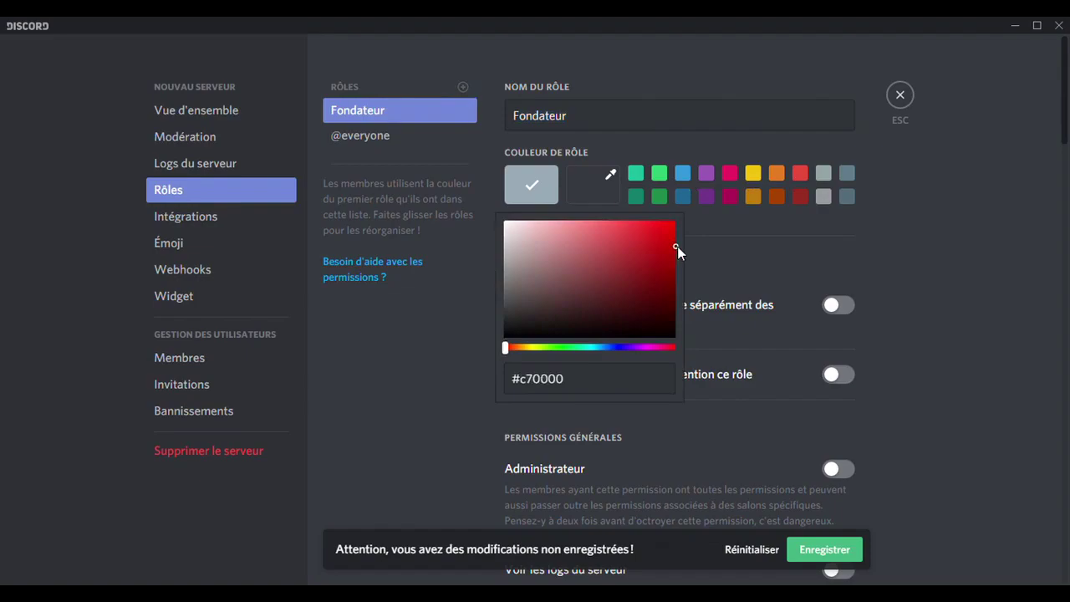
{"action": "left_click_drag", "start_coordinate": [675, 246], "coordinate": [678, 249]}
{"action": "left_click", "coordinate": [393, 111]}
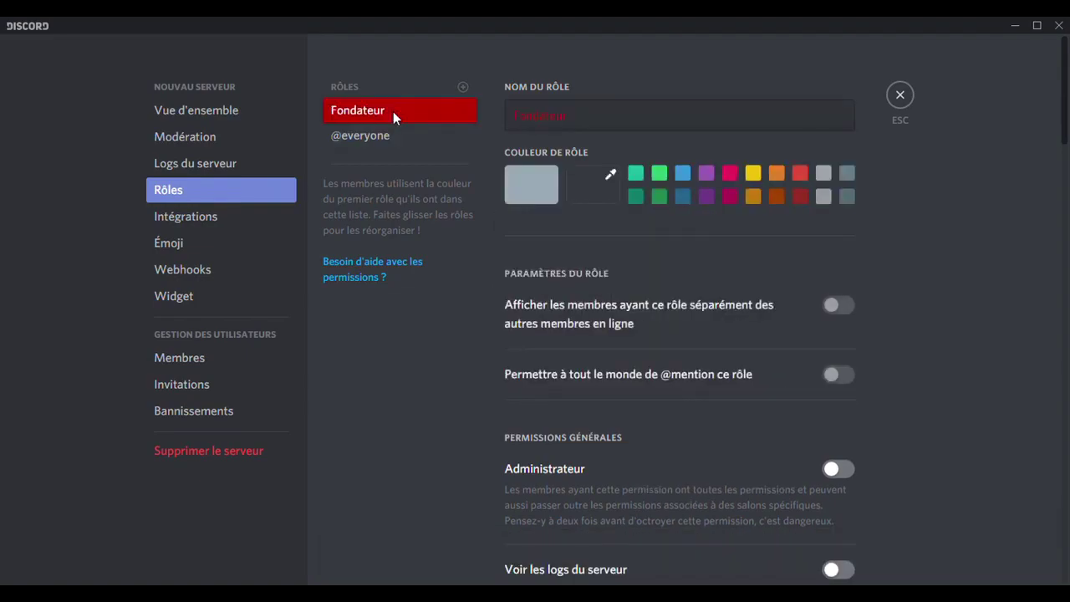
Set the Fondateur role to display its members separately and let everyone mention it.
{"action": "left_click", "coordinate": [838, 305]}
{"action": "left_click", "coordinate": [838, 376]}
{"action": "scroll", "coordinate": [845, 406], "scroll_direction": "down", "scroll_amount": 2}
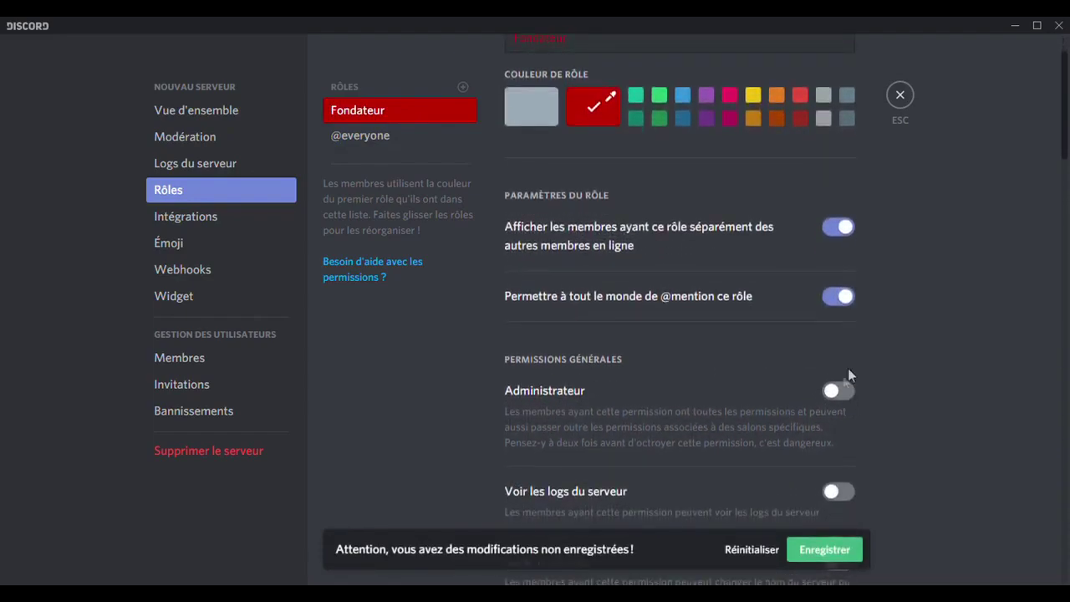
Grant Fondateur the administrator, view server logs, manage server, manage roles and manage channels permissions, save, and close the settings.
{"action": "left_click", "coordinate": [838, 390]}
{"action": "scroll", "coordinate": [809, 370], "scroll_direction": "down", "scroll_amount": 6}
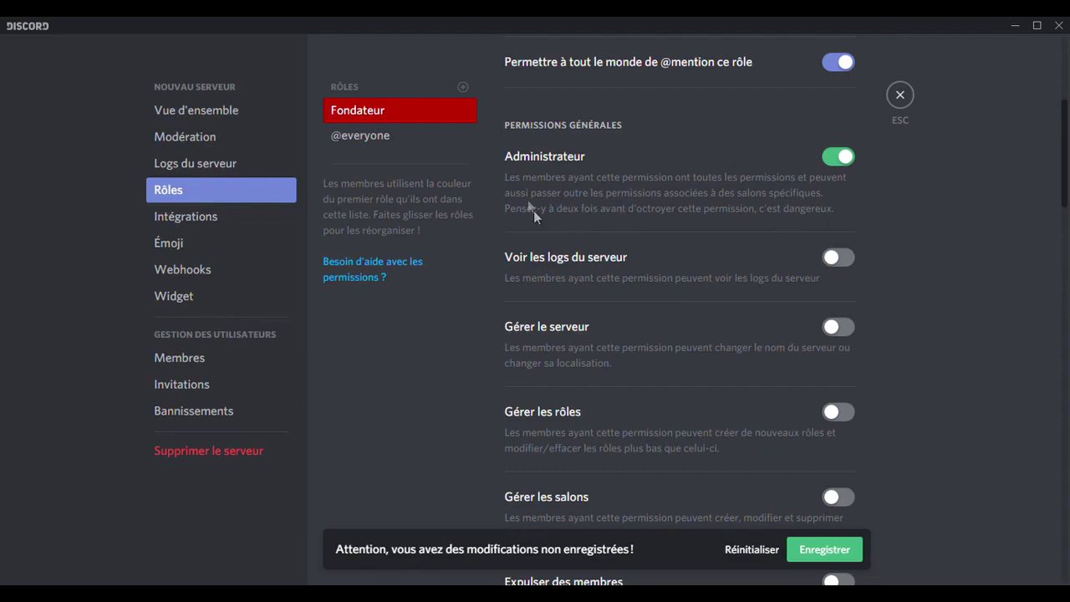
{"action": "left_click", "coordinate": [848, 259]}
{"action": "left_click", "coordinate": [839, 328]}
{"action": "left_click", "coordinate": [838, 411]}
{"action": "left_click", "coordinate": [836, 497]}
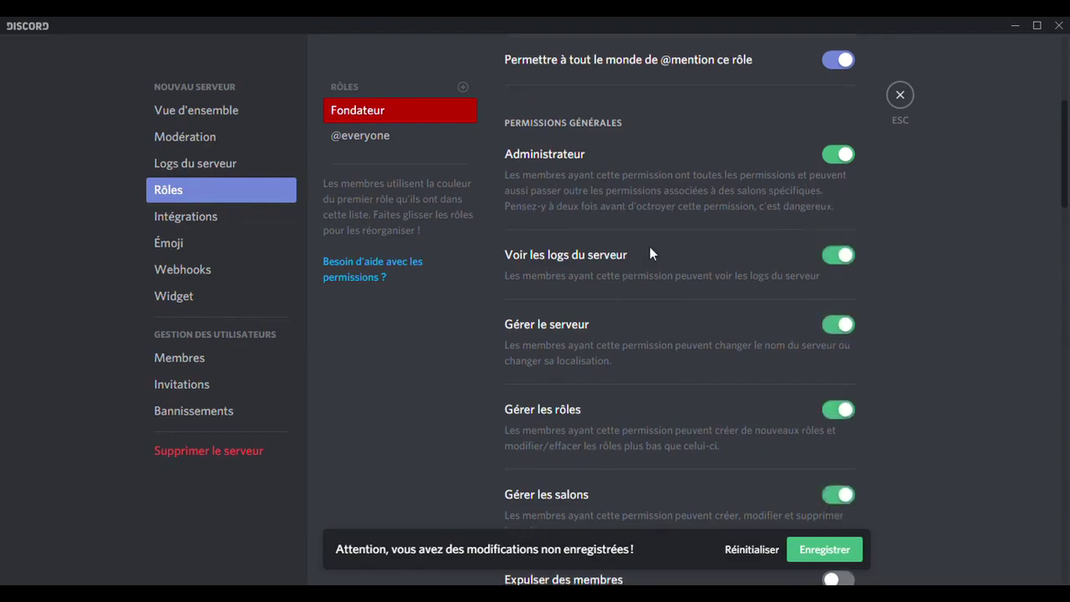
{"action": "scroll", "coordinate": [668, 267], "scroll_direction": "down", "scroll_amount": 4}
{"action": "scroll", "coordinate": [700, 199], "scroll_direction": "up", "scroll_amount": 4}
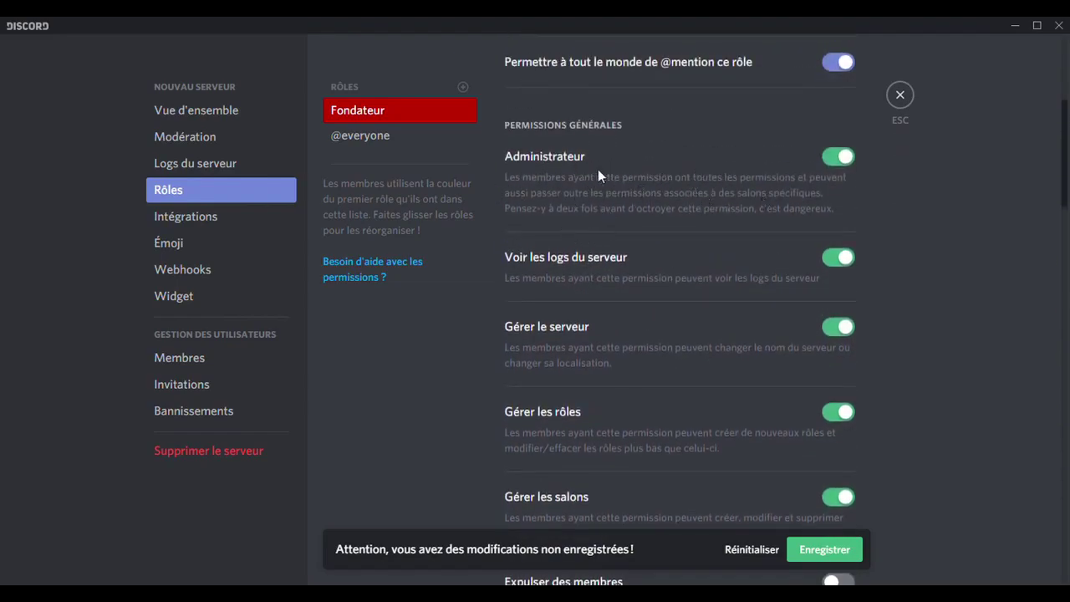
{"action": "scroll", "coordinate": [662, 154], "scroll_direction": "down", "scroll_amount": 2}
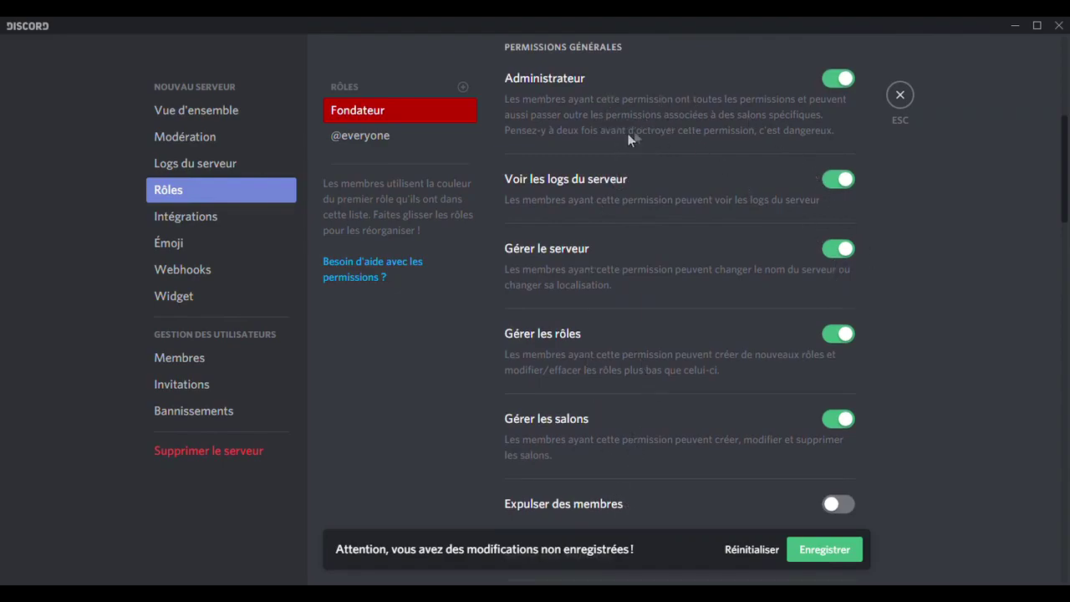
{"action": "scroll", "coordinate": [622, 132], "scroll_direction": "up", "scroll_amount": 10}
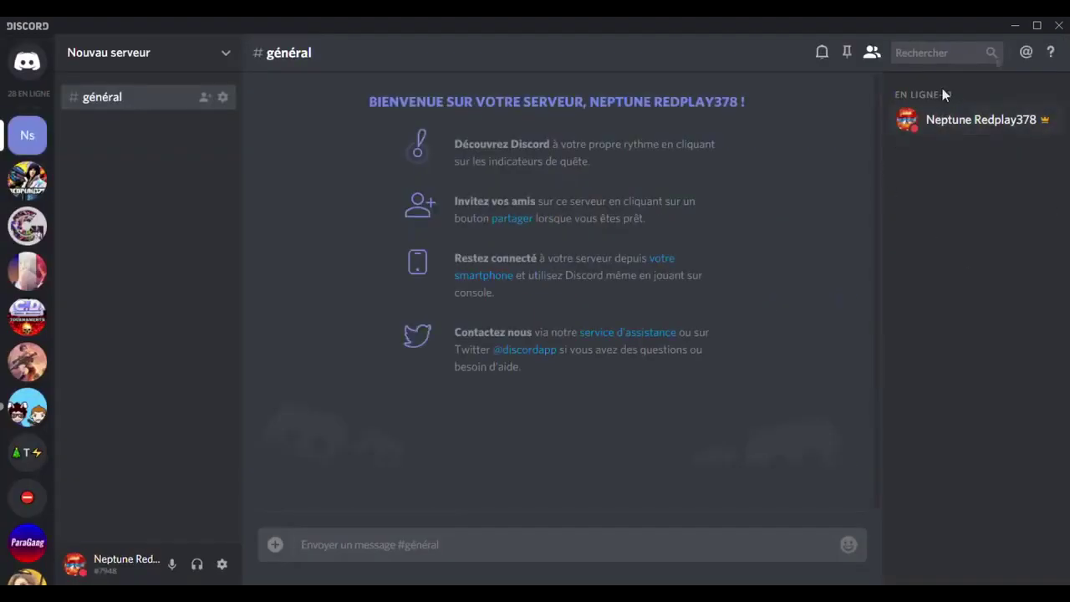
Assign the Fondateur role to the server owner from the member list.
{"action": "left_click", "coordinate": [999, 122]}
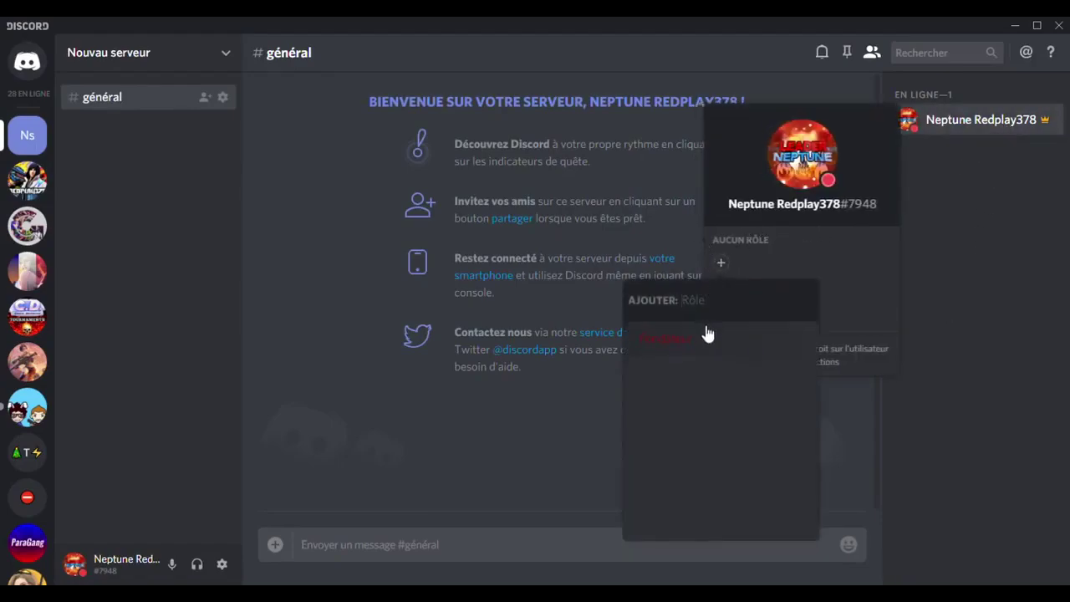
{"action": "left_click", "coordinate": [707, 334]}
{"action": "left_click", "coordinate": [997, 117]}
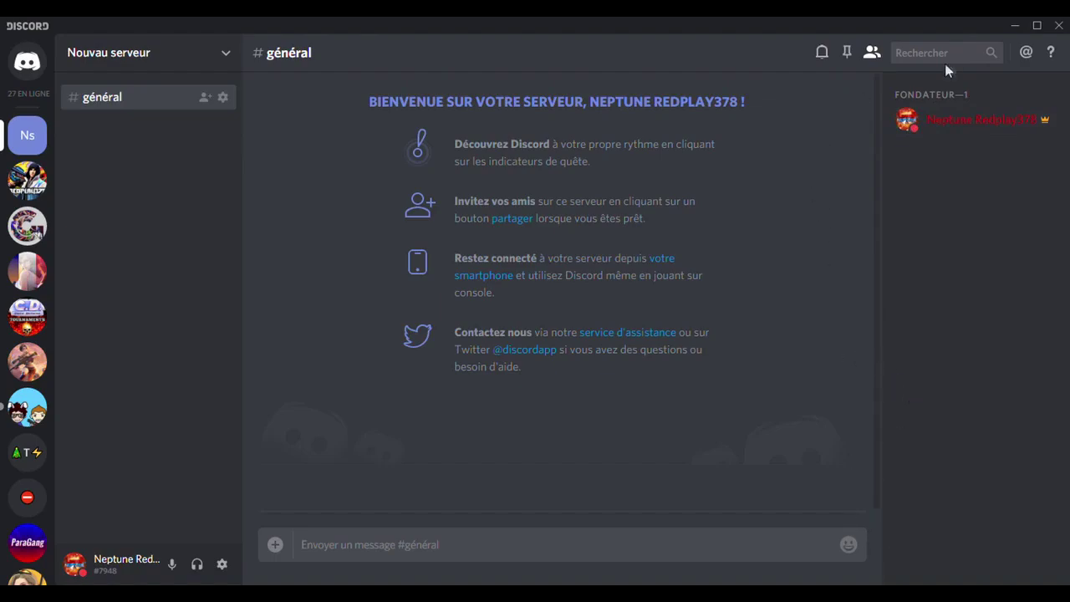
Check the Fondateur role's display and mention options in the server settings, and close them.
{"action": "left_click", "coordinate": [146, 42]}
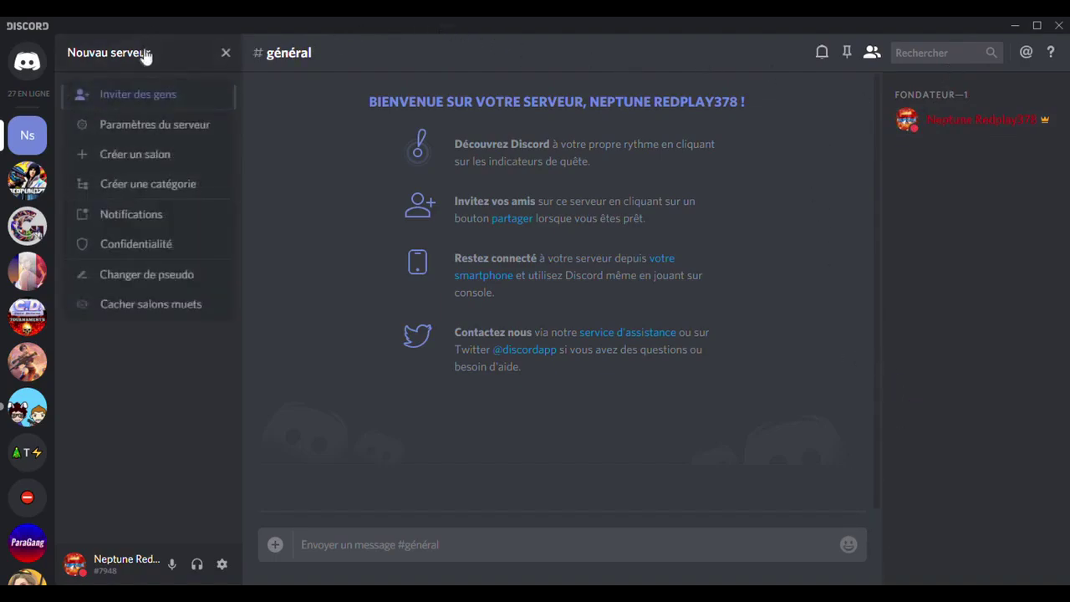
{"action": "left_click", "coordinate": [142, 124]}
{"action": "left_click", "coordinate": [179, 189]}
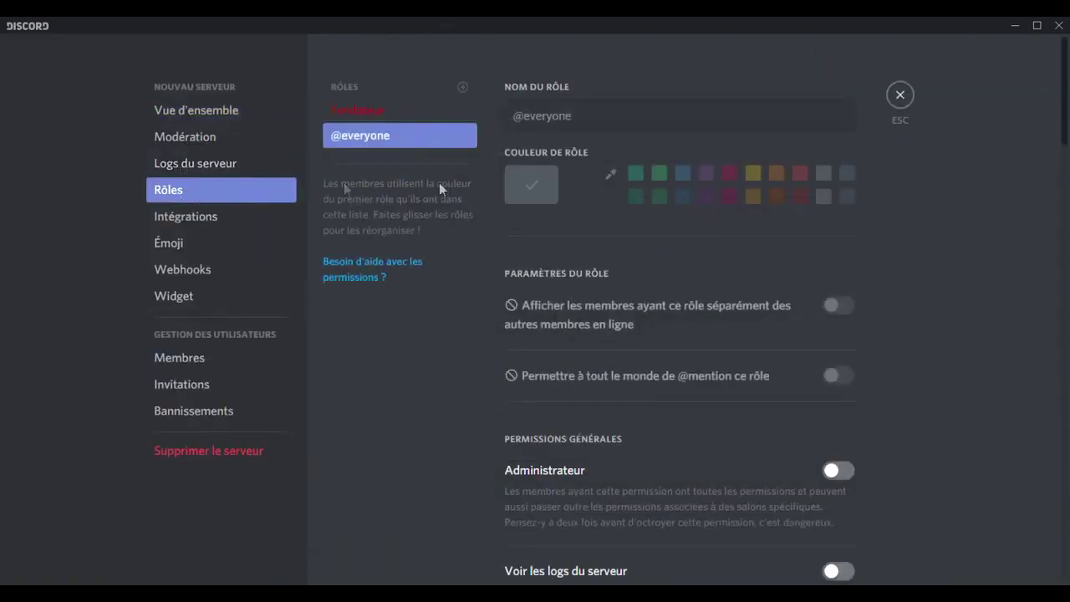
{"action": "left_click", "coordinate": [385, 110]}
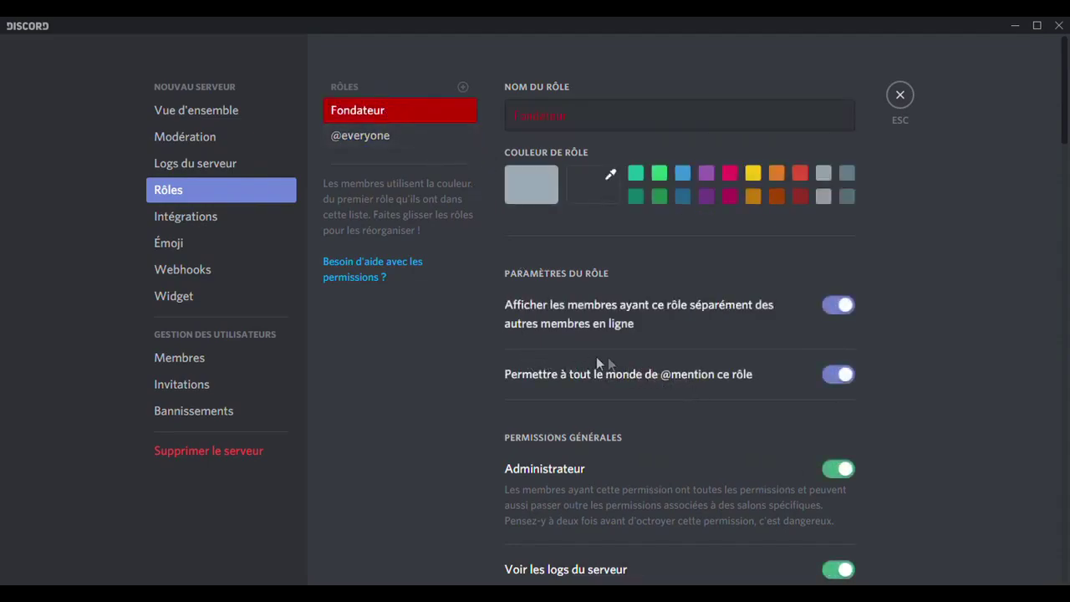
{"action": "left_click", "coordinate": [900, 94]}
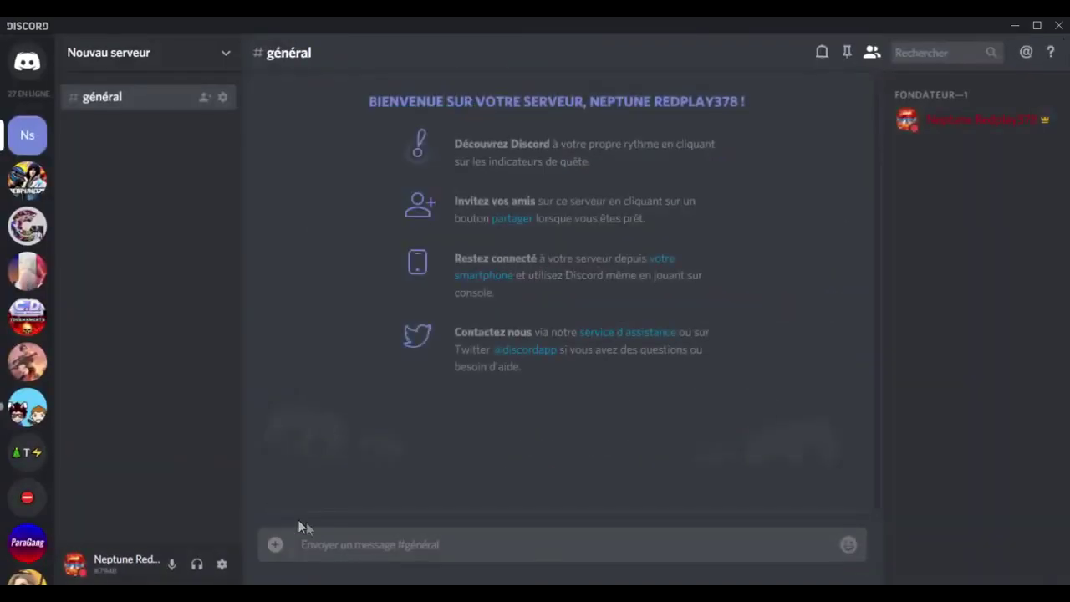
Send a test mention of the Fondateur role in the #général channel, and delete that message.
{"action": "type", "text": "@m"}
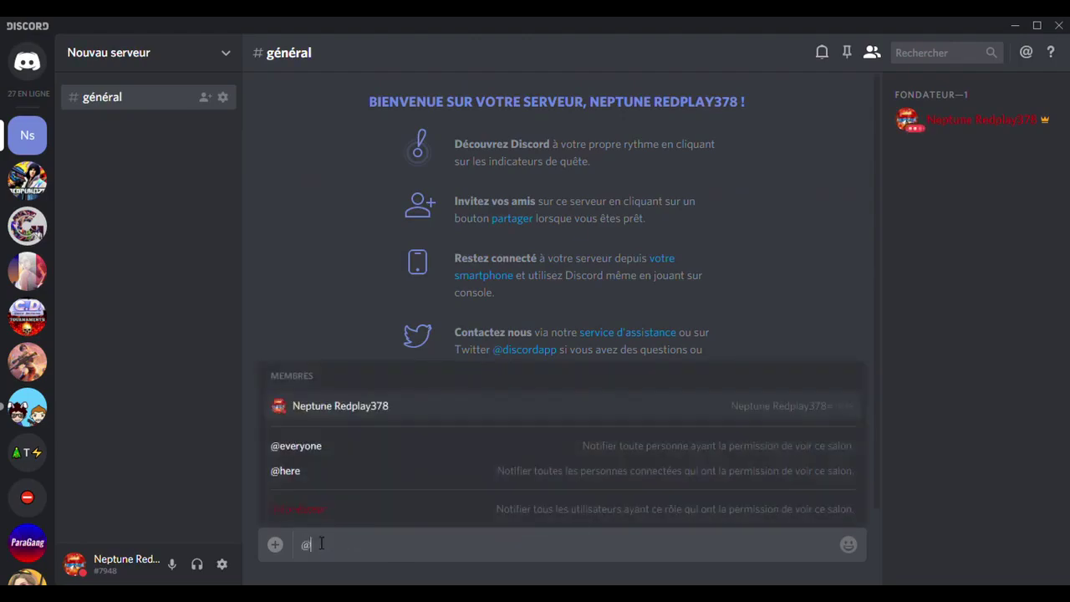
{"action": "key", "text": "BackSpace"}
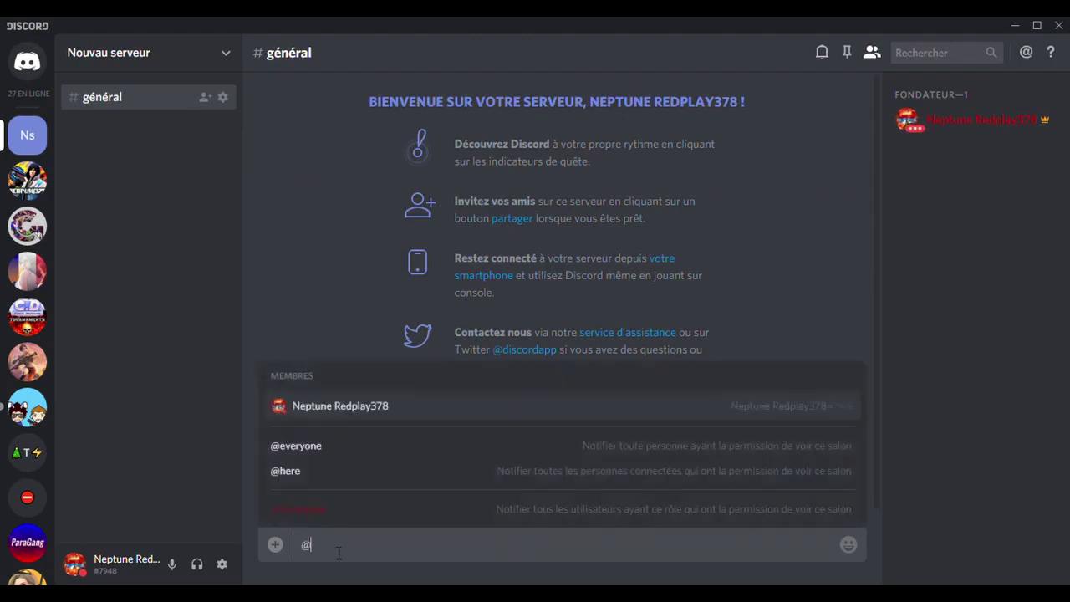
{"action": "left_click", "coordinate": [309, 507]}
{"action": "key", "text": "Return"}
{"action": "right_click", "coordinate": [390, 485]}
{"action": "left_click", "coordinate": [409, 445]}
{"action": "left_click", "coordinate": [653, 408]}
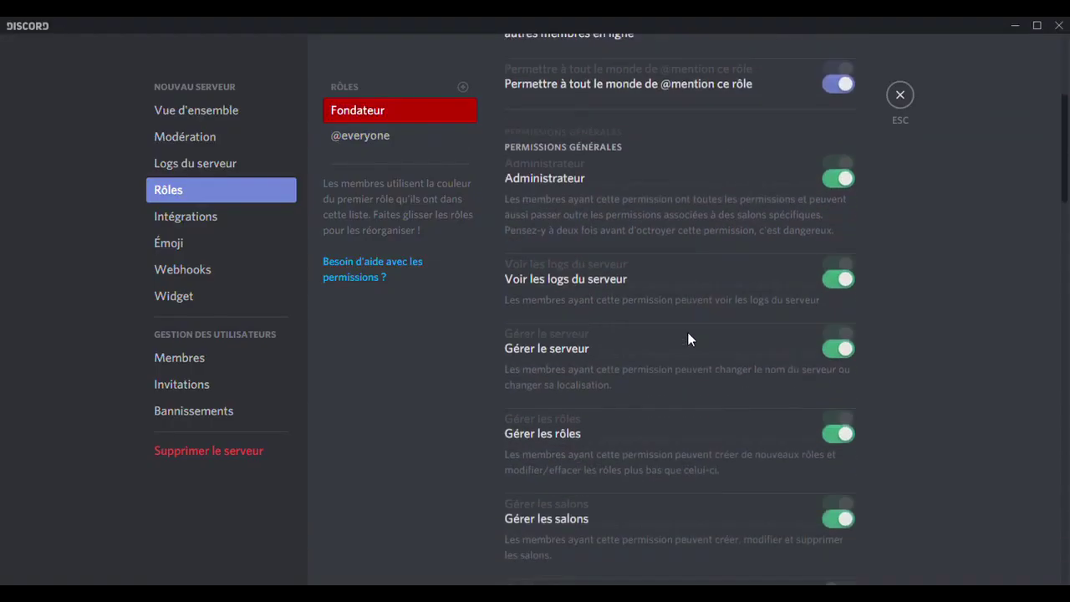
Review the recorded actions in the server logs, and return to the role settings.
{"action": "scroll", "coordinate": [687, 331], "scroll_direction": "down", "scroll_amount": 1}
{"action": "left_click", "coordinate": [206, 163]}
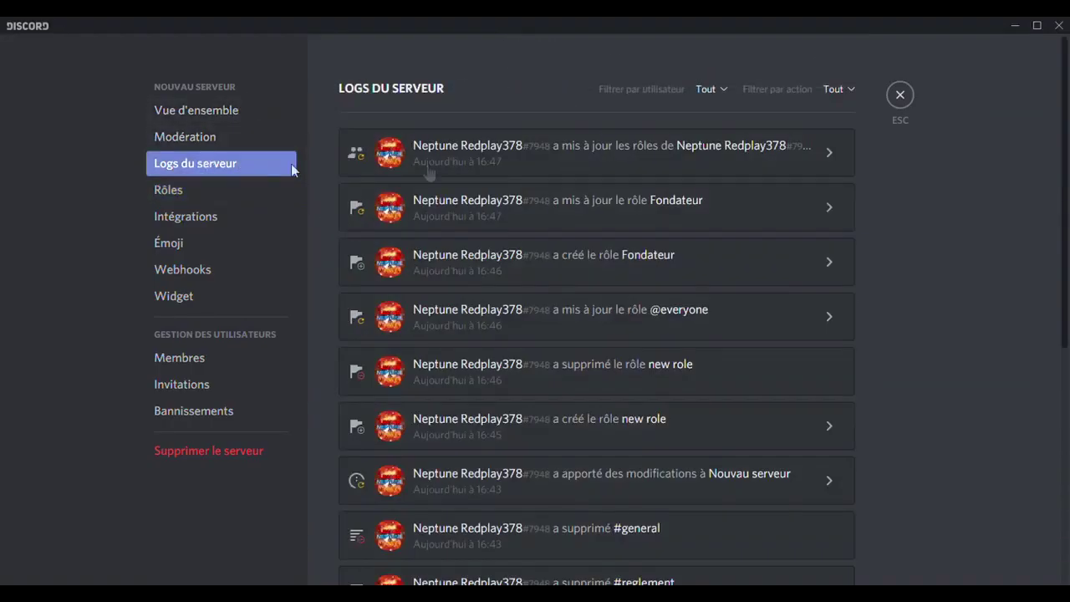
{"action": "scroll", "coordinate": [542, 172], "scroll_direction": "down", "scroll_amount": 5}
{"action": "scroll", "coordinate": [545, 175], "scroll_direction": "down", "scroll_amount": 3}
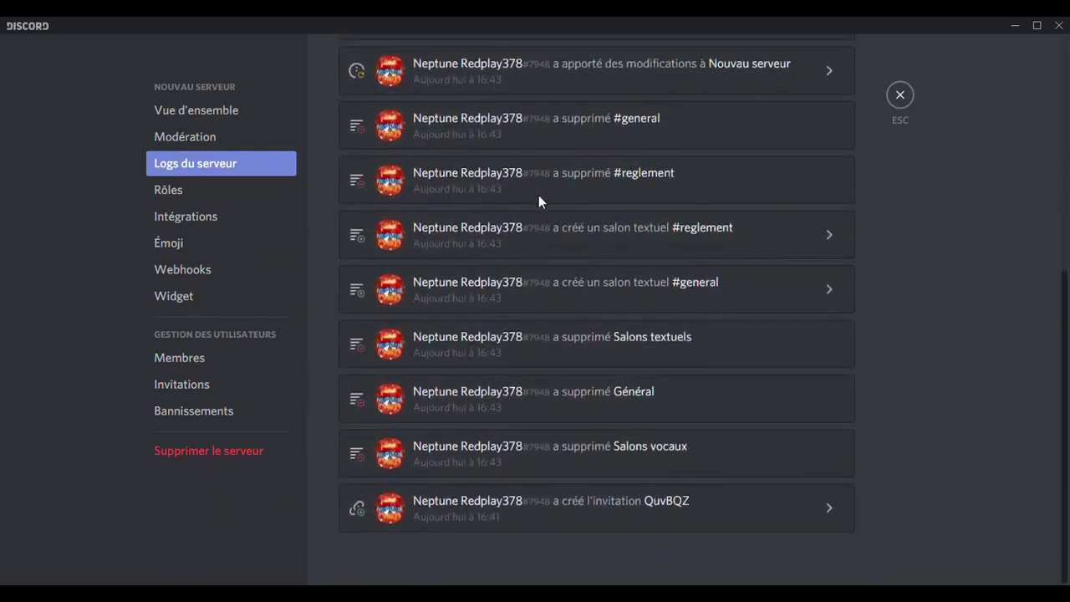
{"action": "scroll", "coordinate": [554, 201], "scroll_direction": "up", "scroll_amount": 8}
{"action": "left_click", "coordinate": [213, 117]}
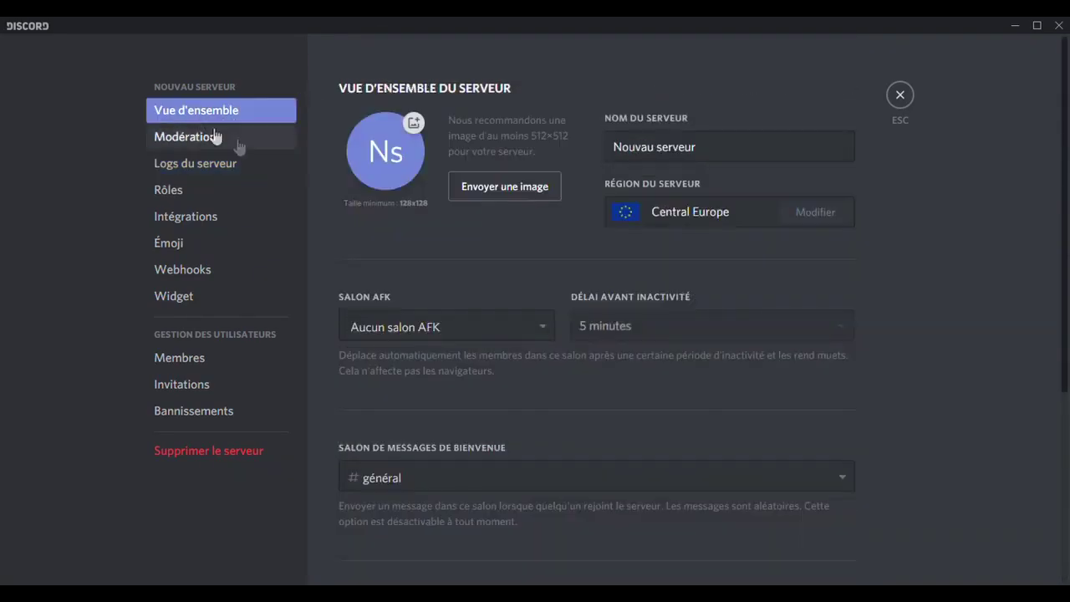
{"action": "left_click", "coordinate": [224, 187]}
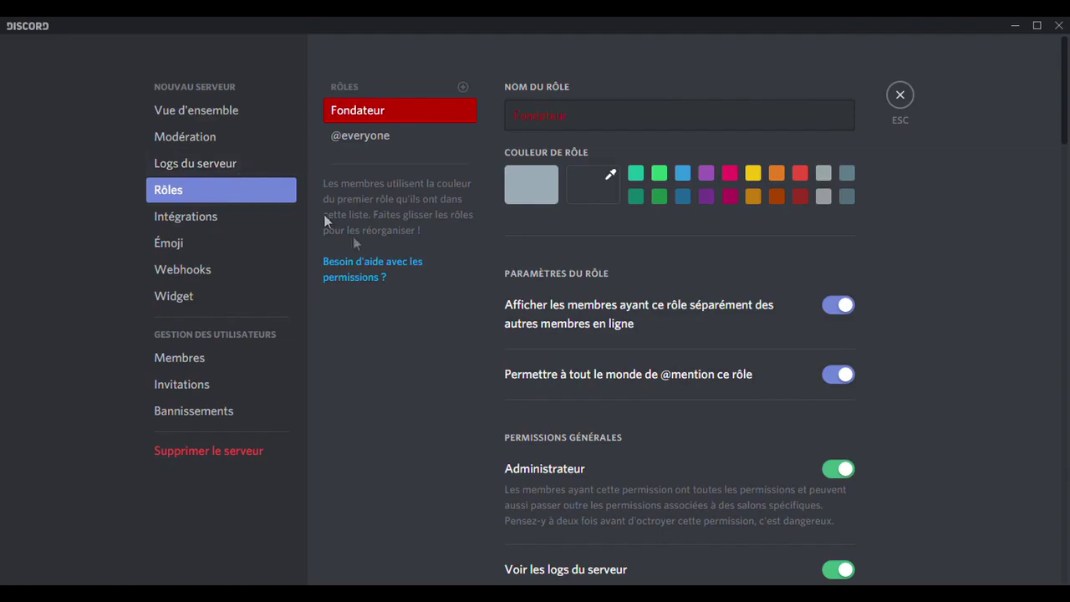
Allow the Fondateur role to kick members, ban members and manage nicknames, and save the changes.
{"action": "scroll", "coordinate": [807, 346], "scroll_direction": "down", "scroll_amount": 6}
{"action": "left_click", "coordinate": [838, 347]}
{"action": "left_click", "coordinate": [835, 400]}
{"action": "left_click", "coordinate": [809, 543]}
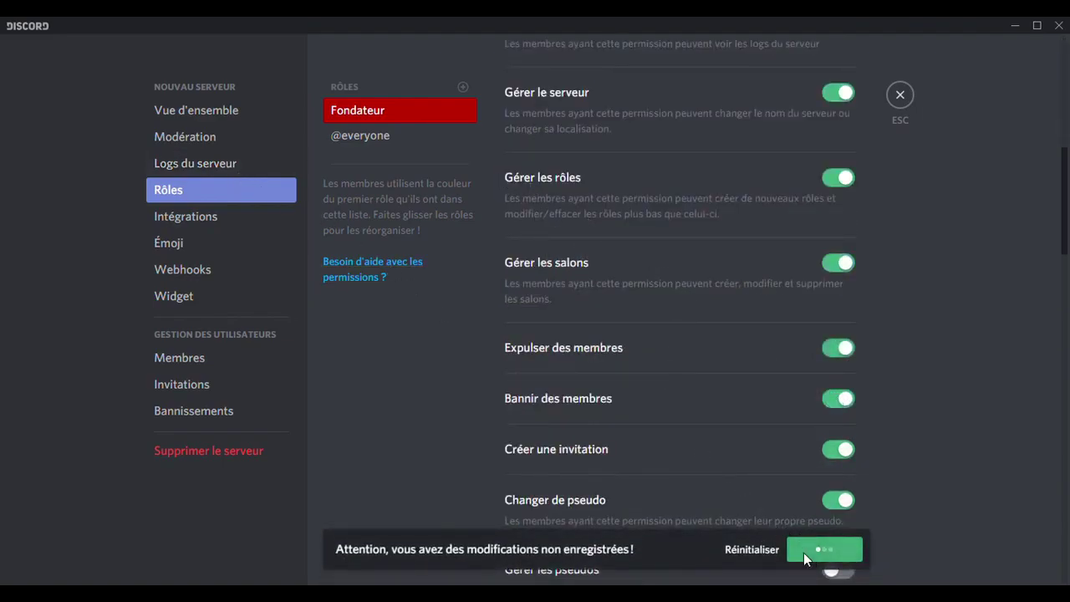
{"action": "scroll", "coordinate": [703, 384], "scroll_direction": "down", "scroll_amount": 2}
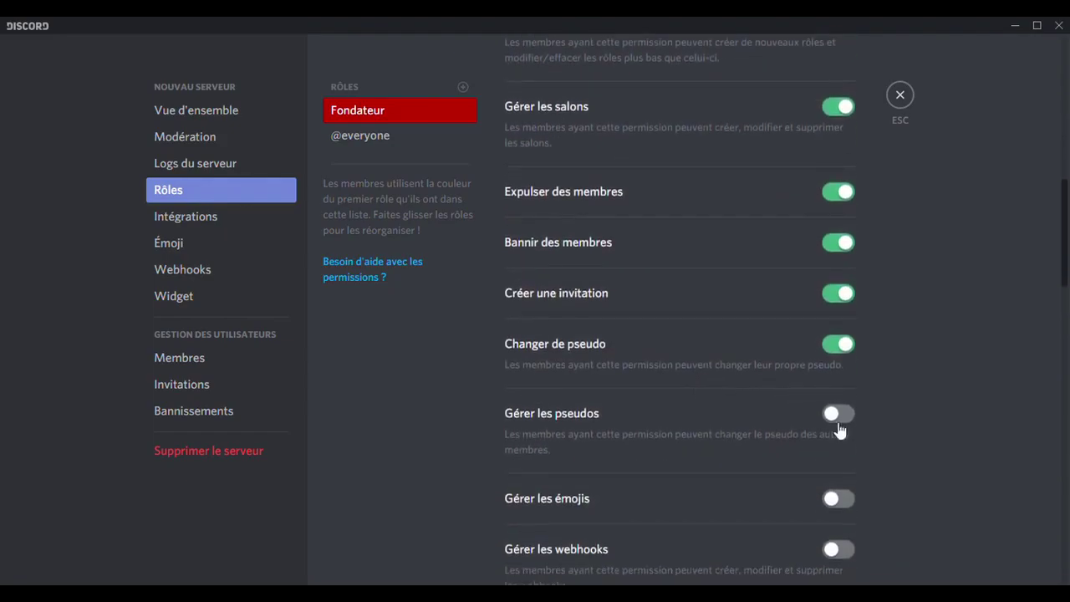
{"action": "left_click", "coordinate": [840, 418]}
{"action": "left_click", "coordinate": [830, 551]}
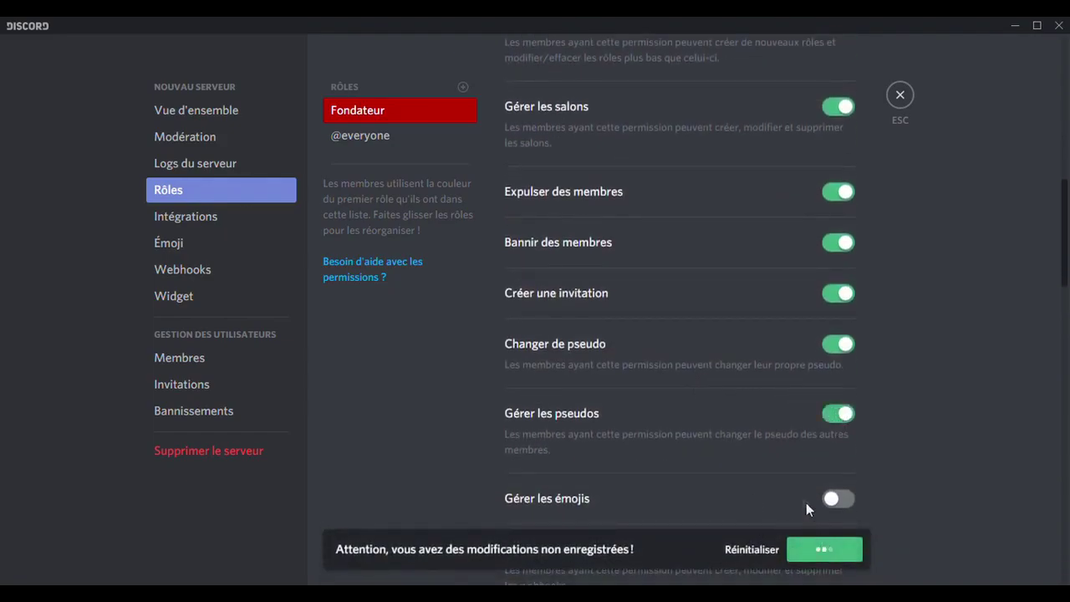
Enable the Gérer les émojis permission for the Fondateur role, and save it.
{"action": "scroll", "coordinate": [673, 426], "scroll_direction": "down", "scroll_amount": 1}
{"action": "scroll", "coordinate": [673, 426], "scroll_direction": "down", "scroll_amount": 2}
{"action": "left_click", "coordinate": [838, 342]}
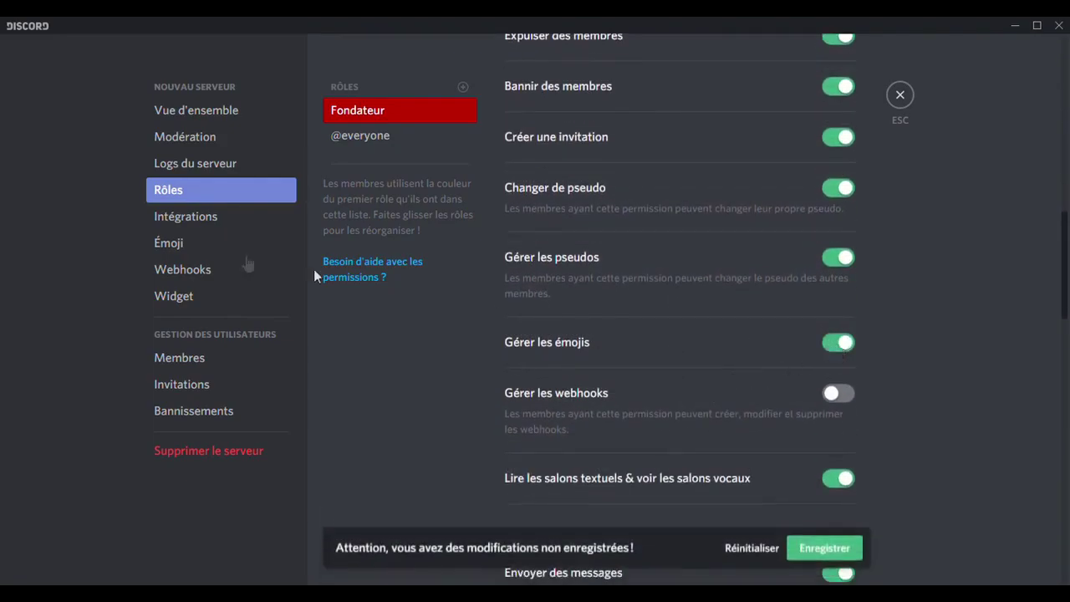
{"action": "left_click", "coordinate": [189, 245]}
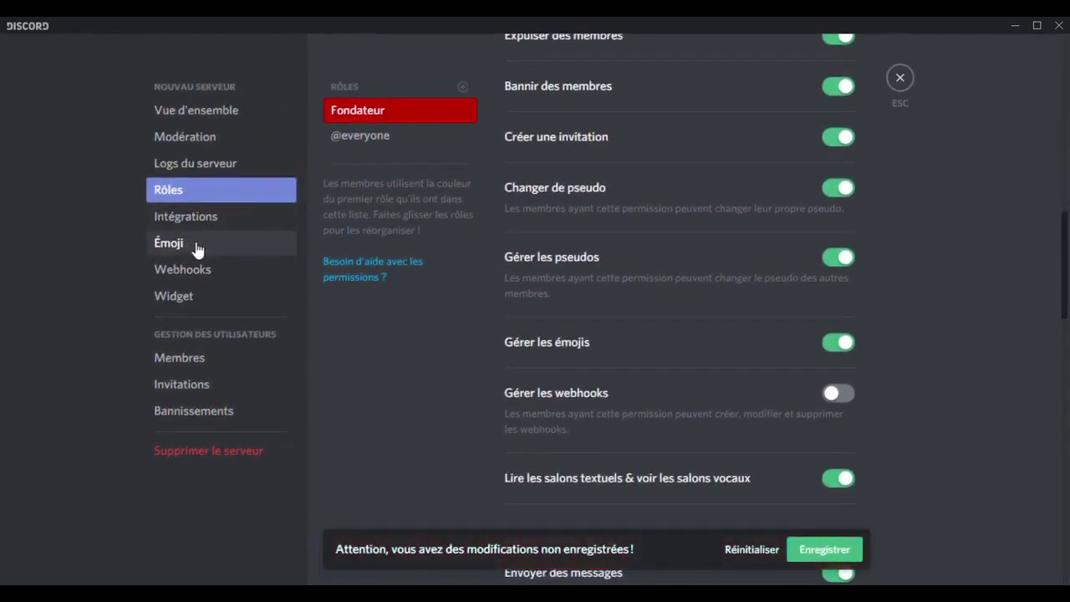
{"action": "left_click", "coordinate": [805, 548]}
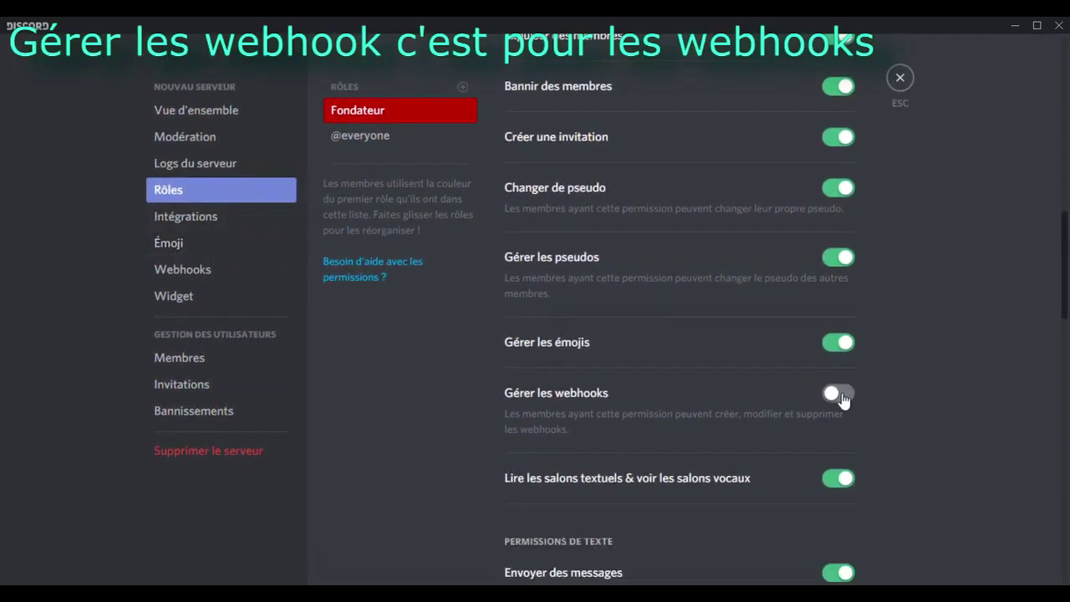
{"action": "scroll", "coordinate": [841, 398], "scroll_direction": "down", "scroll_amount": 5}
{"action": "left_click", "coordinate": [834, 331]}
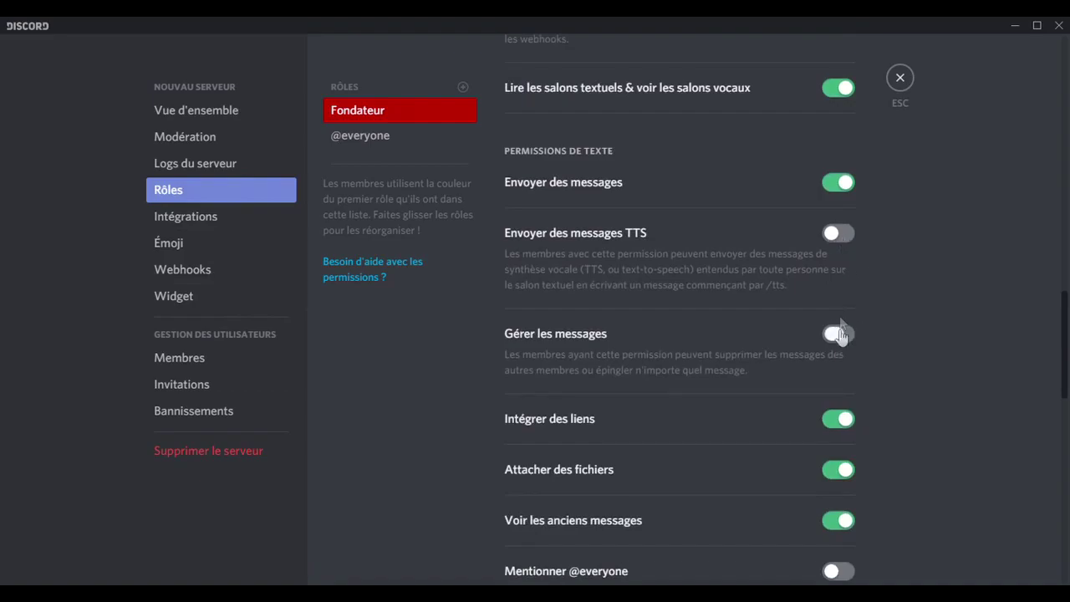
{"action": "left_click", "coordinate": [840, 234]}
{"action": "left_click", "coordinate": [815, 552]}
{"action": "scroll", "coordinate": [736, 394], "scroll_direction": "down", "scroll_amount": 3}
{"action": "left_click", "coordinate": [835, 339]}
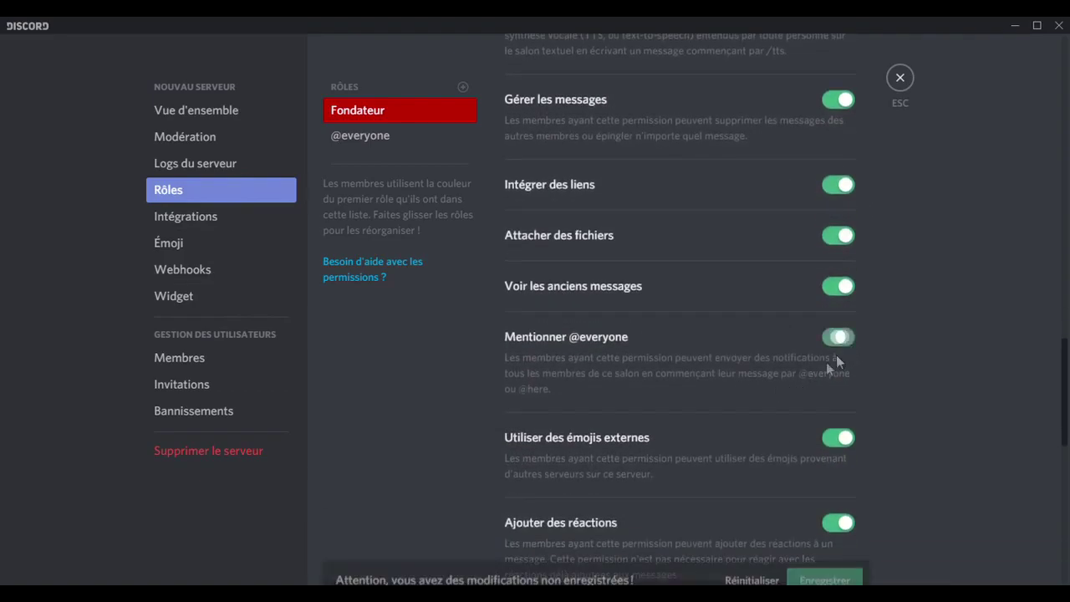
Enable the Fondateur role's voice permissions to mute, deafen and move members, plus Priority Speaker, and save.
{"action": "scroll", "coordinate": [783, 383], "scroll_direction": "down", "scroll_amount": 6}
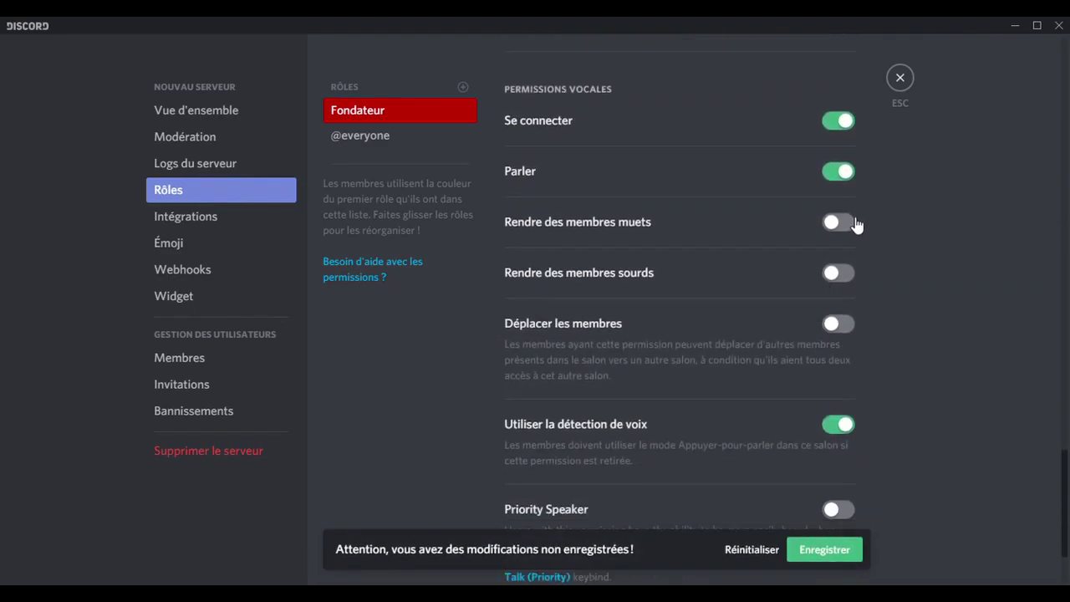
{"action": "left_click", "coordinate": [837, 273]}
{"action": "left_click", "coordinate": [838, 323]}
{"action": "left_click", "coordinate": [819, 548]}
{"action": "scroll", "coordinate": [585, 351], "scroll_direction": "down", "scroll_amount": 2}
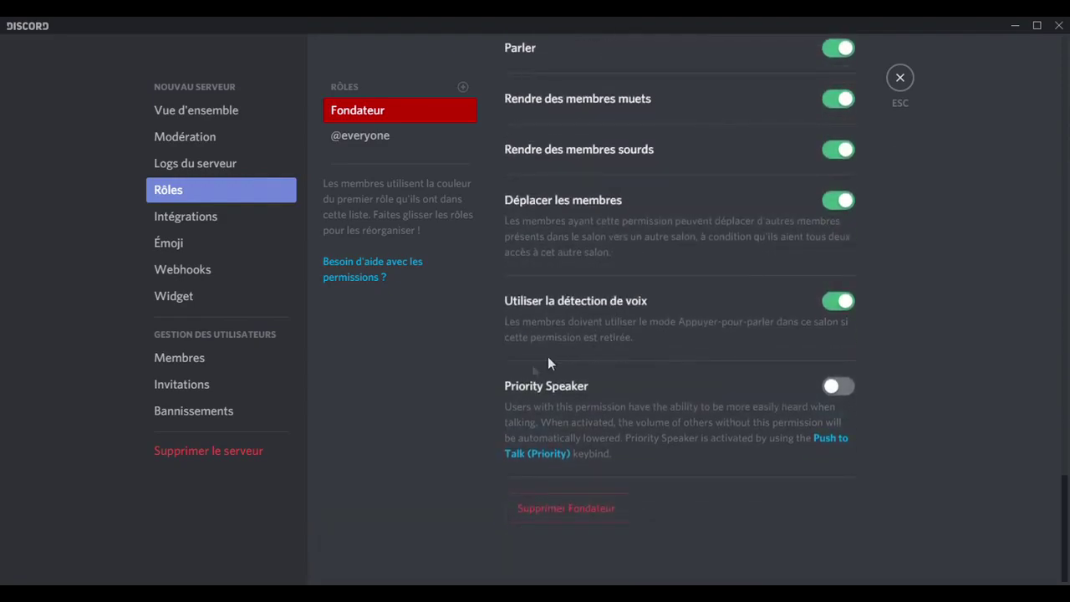
{"action": "left_click", "coordinate": [837, 386]}
{"action": "left_click", "coordinate": [820, 550]}
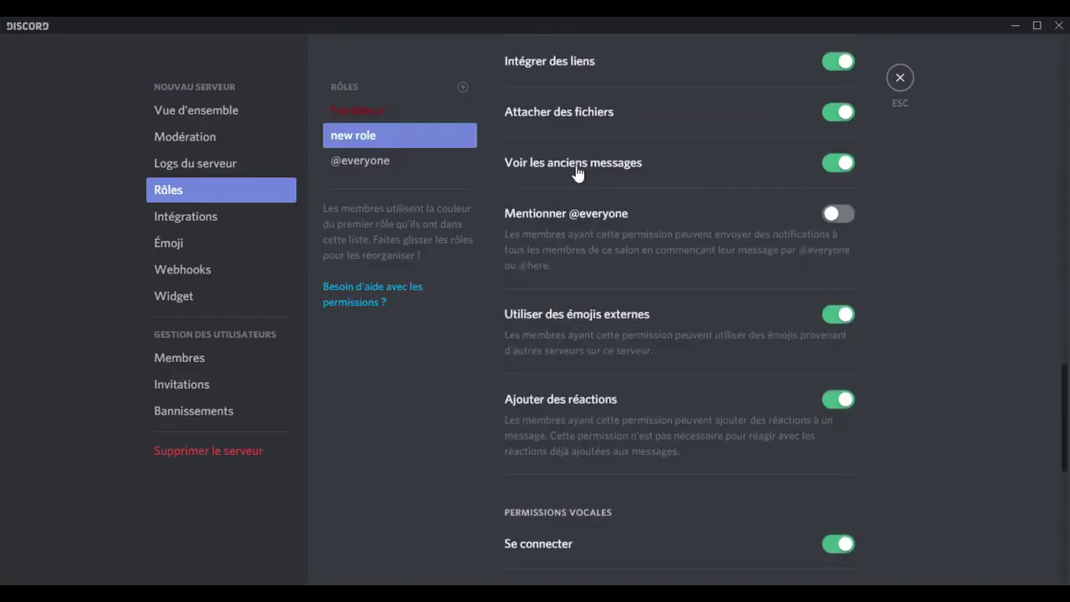
Name the new role Administrateur and give it a custom green colour.
{"action": "scroll", "coordinate": [577, 172], "scroll_direction": "up", "scroll_amount": 10}
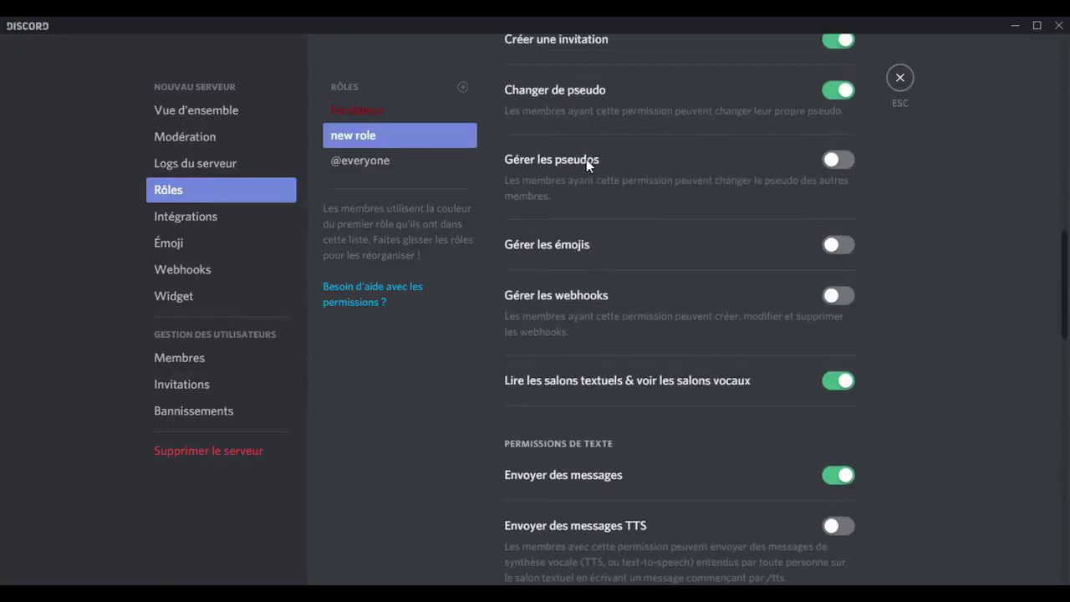
{"action": "scroll", "coordinate": [586, 159], "scroll_direction": "up", "scroll_amount": 10}
{"action": "left_click_drag", "start_coordinate": [594, 116], "coordinate": [497, 110]}
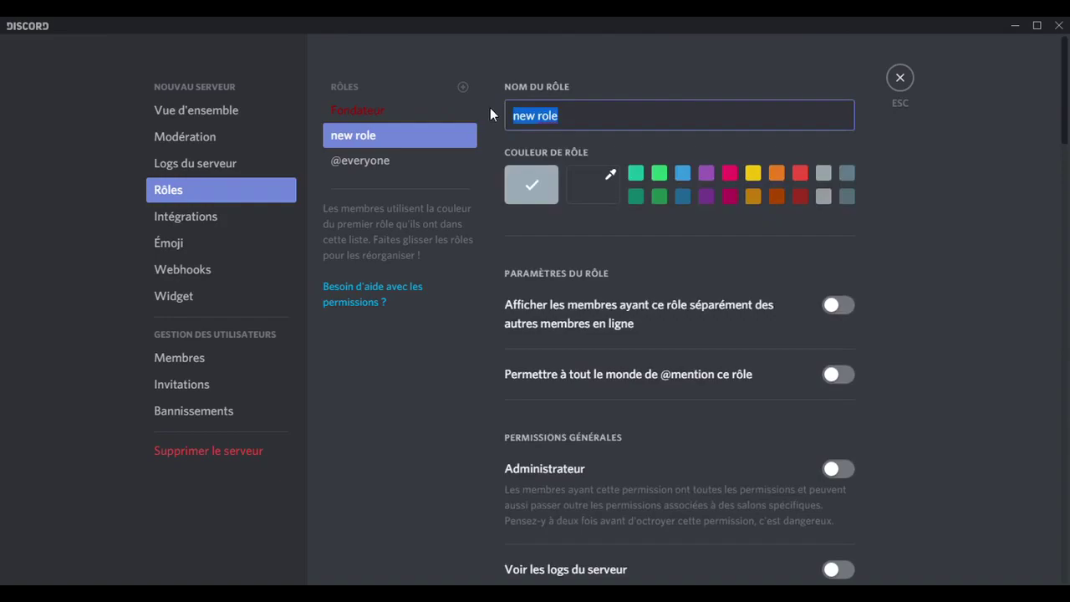
{"action": "type", "text": "Administrateur"}
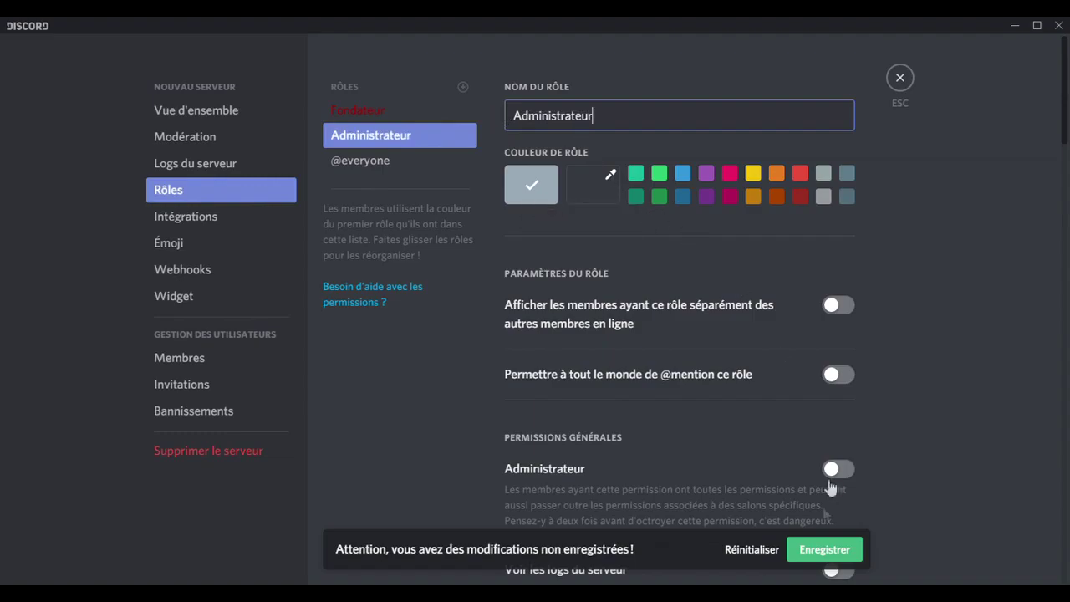
{"action": "left_click", "coordinate": [585, 205]}
{"action": "left_click", "coordinate": [568, 347]}
{"action": "left_click_drag", "start_coordinate": [640, 297], "coordinate": [680, 278]}
Display Administrateur members separately, let everyone mention the role, grant it the Administrateur permission, and save.
{"action": "left_click", "coordinate": [838, 305]}
{"action": "left_click", "coordinate": [838, 374]}
{"action": "scroll", "coordinate": [724, 386], "scroll_direction": "down", "scroll_amount": 2}
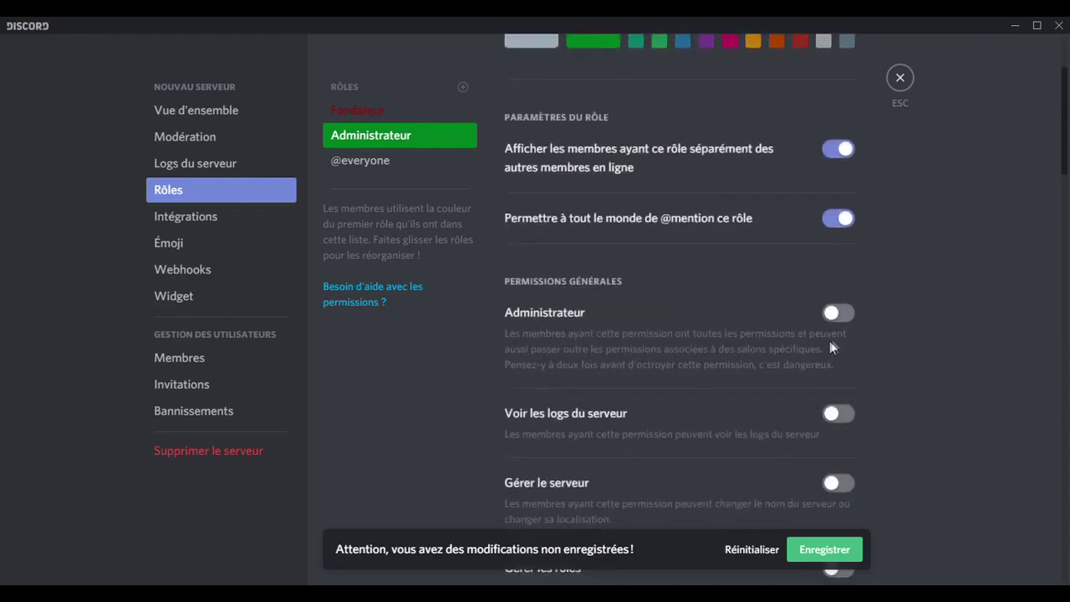
{"action": "left_click", "coordinate": [834, 318]}
{"action": "left_click", "coordinate": [824, 549]}
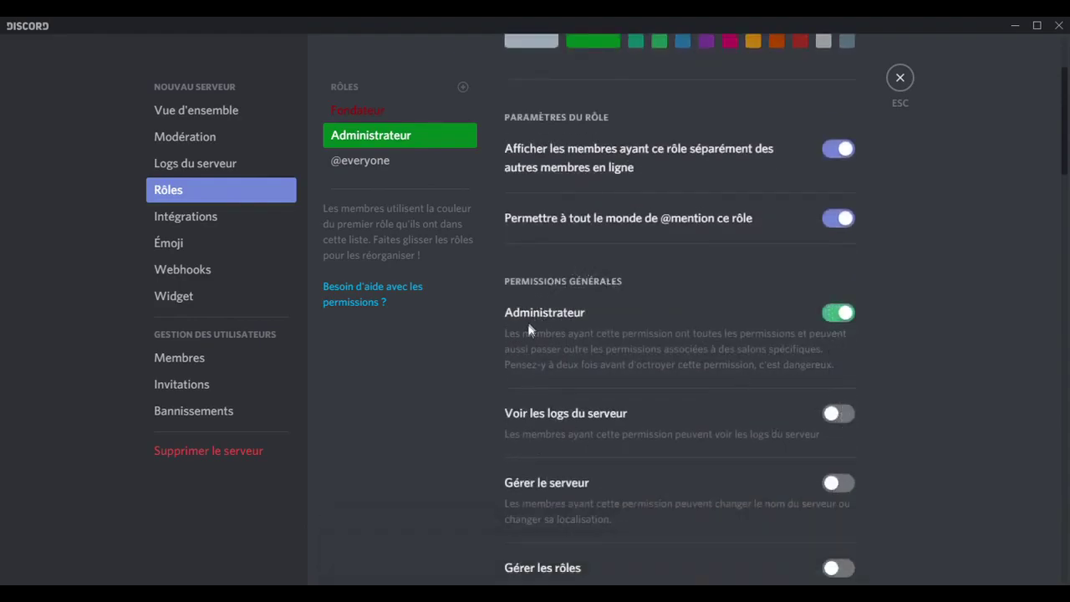
Allow the Administrateur role to view the server logs, manage the server and manage roles.
{"action": "scroll", "coordinate": [737, 310], "scroll_direction": "down", "scroll_amount": 2}
{"action": "left_click", "coordinate": [838, 257]}
{"action": "left_click", "coordinate": [839, 327]}
{"action": "left_click", "coordinate": [838, 411]}
{"action": "scroll", "coordinate": [846, 450], "scroll_direction": "down", "scroll_amount": 5}
{"action": "left_click", "coordinate": [838, 156]}
{"action": "left_click", "coordinate": [838, 254]}
{"action": "scroll", "coordinate": [788, 277], "scroll_direction": "down", "scroll_amount": 4}
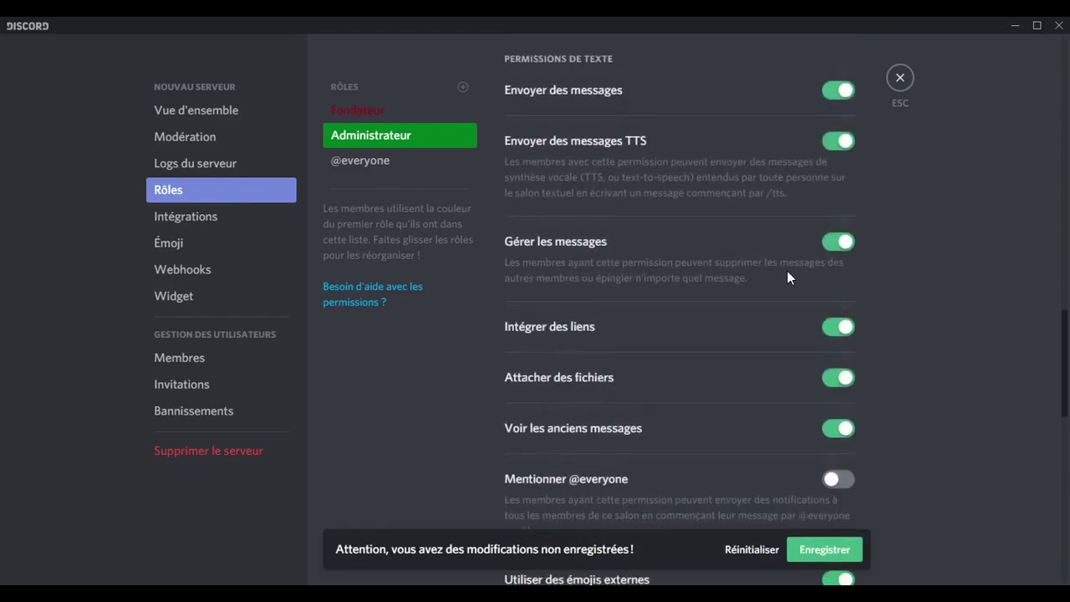
{"action": "left_click", "coordinate": [836, 105]}
Allow the Administrateur role to mute, deafen and move members, enable Priority Speaker, and save the role.
{"action": "scroll", "coordinate": [747, 264], "scroll_direction": "down", "scroll_amount": 5}
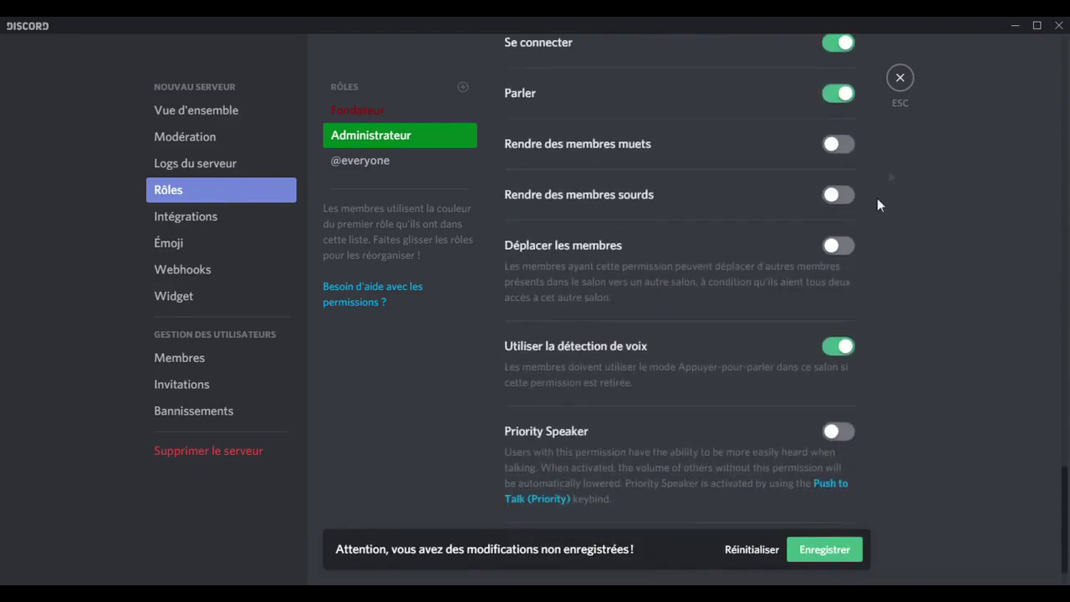
{"action": "left_click", "coordinate": [838, 147]}
{"action": "left_click", "coordinate": [838, 245]}
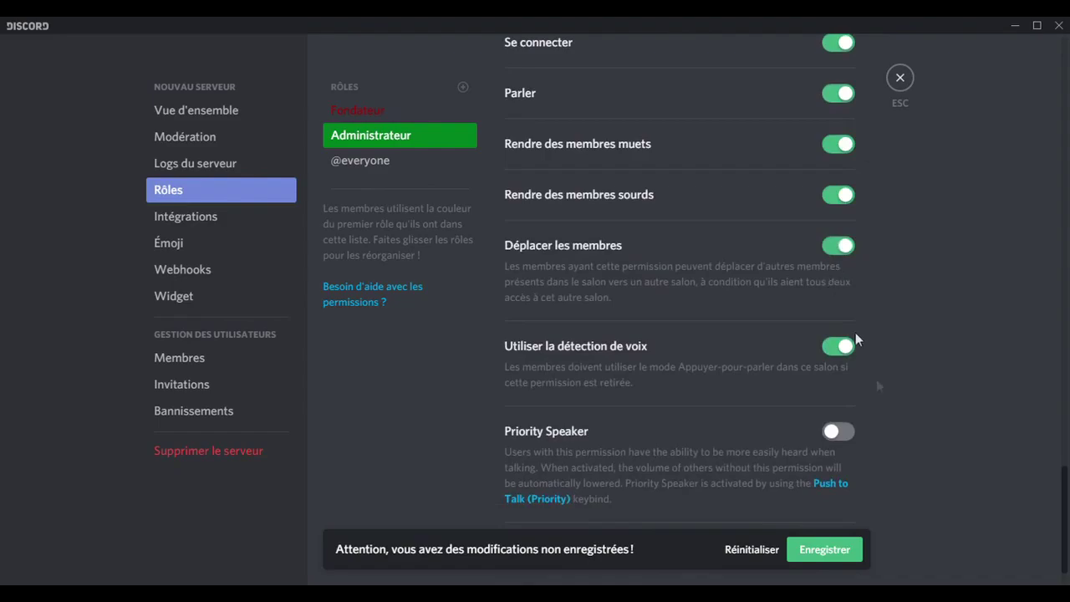
{"action": "left_click", "coordinate": [838, 431]}
{"action": "scroll", "coordinate": [838, 431], "scroll_direction": "down", "scroll_amount": 1}
{"action": "left_click", "coordinate": [801, 549]}
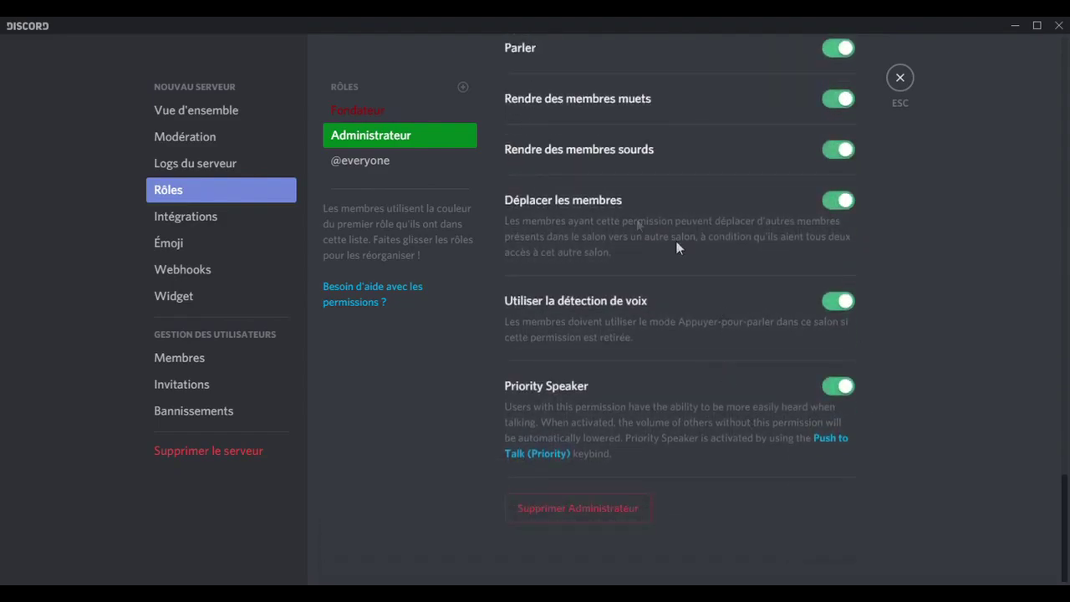
Create a new role named Super-Modérateur with a custom dark blue colour, and save it.
{"action": "scroll", "coordinate": [572, 183], "scroll_direction": "up", "scroll_amount": 10}
{"action": "scroll", "coordinate": [572, 183], "scroll_direction": "up", "scroll_amount": 10}
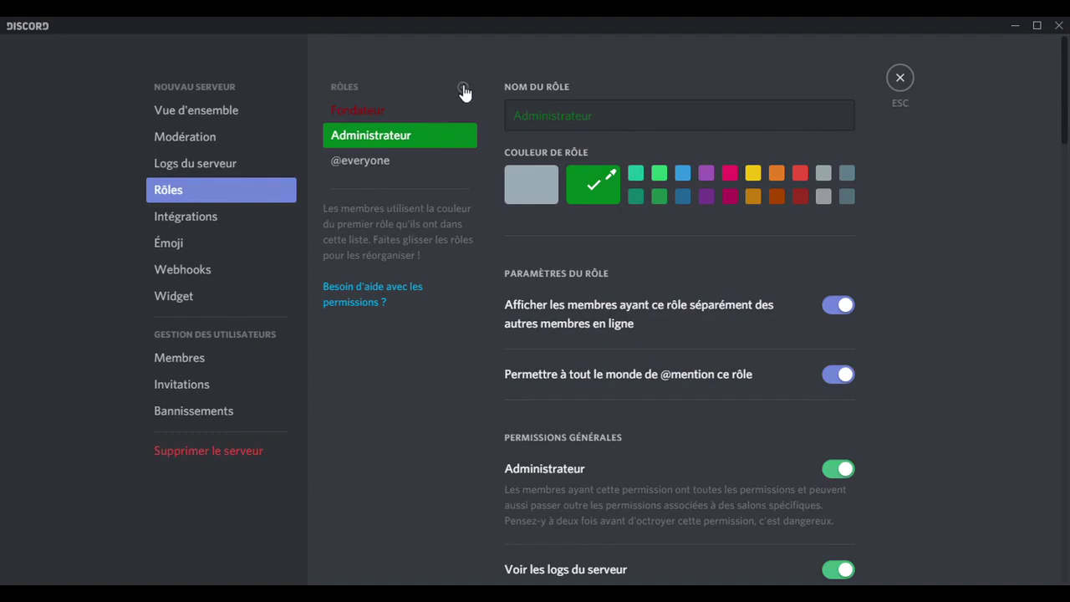
{"action": "left_click", "coordinate": [463, 89]}
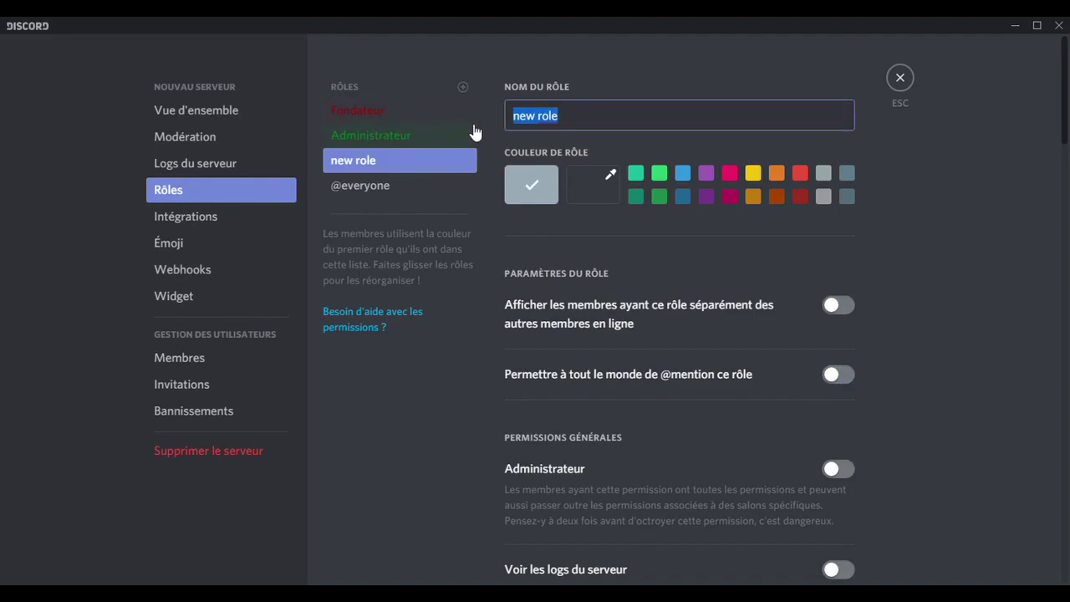
{"action": "type", "text": "Super-Modérateur"}
{"action": "left_click", "coordinate": [593, 184]}
{"action": "left_click_drag", "start_coordinate": [609, 347], "coordinate": [616, 349]}
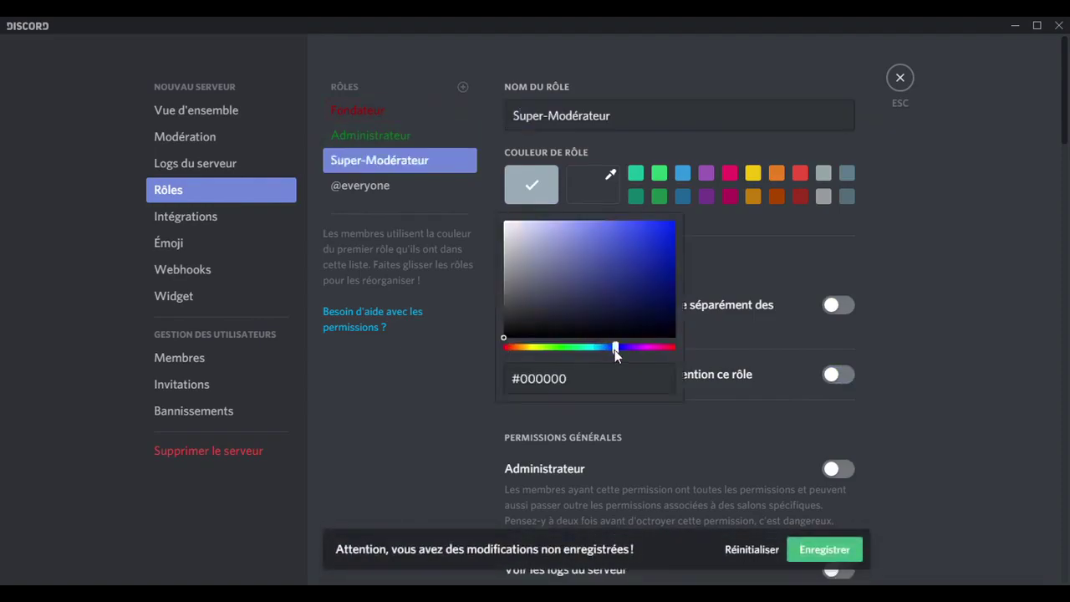
{"action": "left_click_drag", "start_coordinate": [627, 289], "coordinate": [684, 246]}
{"action": "left_click", "coordinate": [686, 246]}
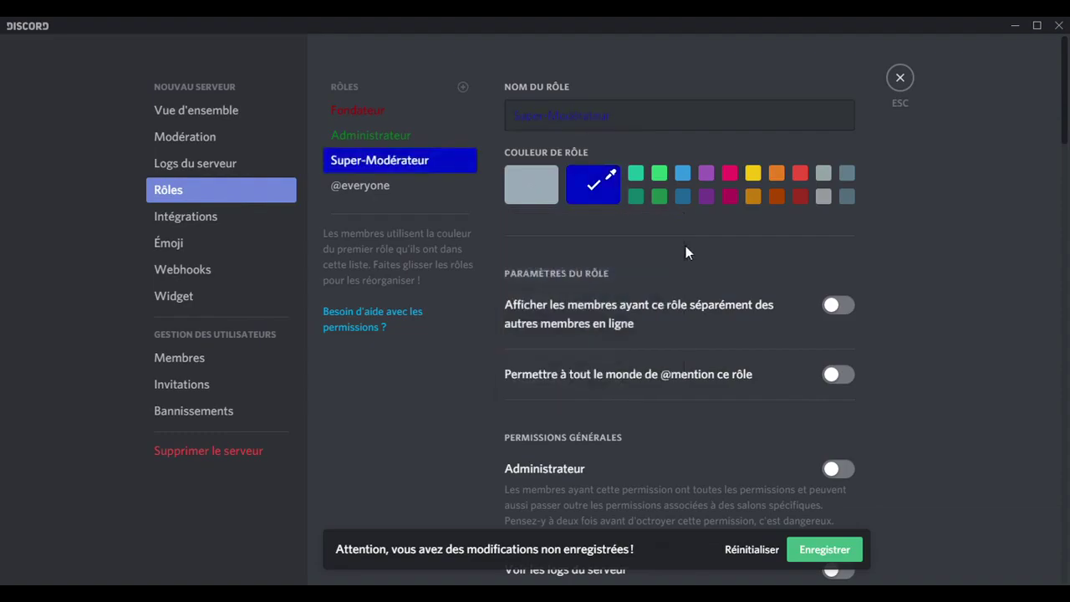
{"action": "left_click", "coordinate": [824, 549]}
Brighten the Super-Modérateur role's blue colour to #0018ee, and save it.
{"action": "left_click", "coordinate": [598, 196]}
{"action": "mouse_move", "coordinate": [680, 246]}
{"action": "left_mouse_down"}
{"action": "mouse_move", "coordinate": [680, 268]}
{"action": "mouse_move", "coordinate": [678, 228]}
{"action": "left_mouse_up"}
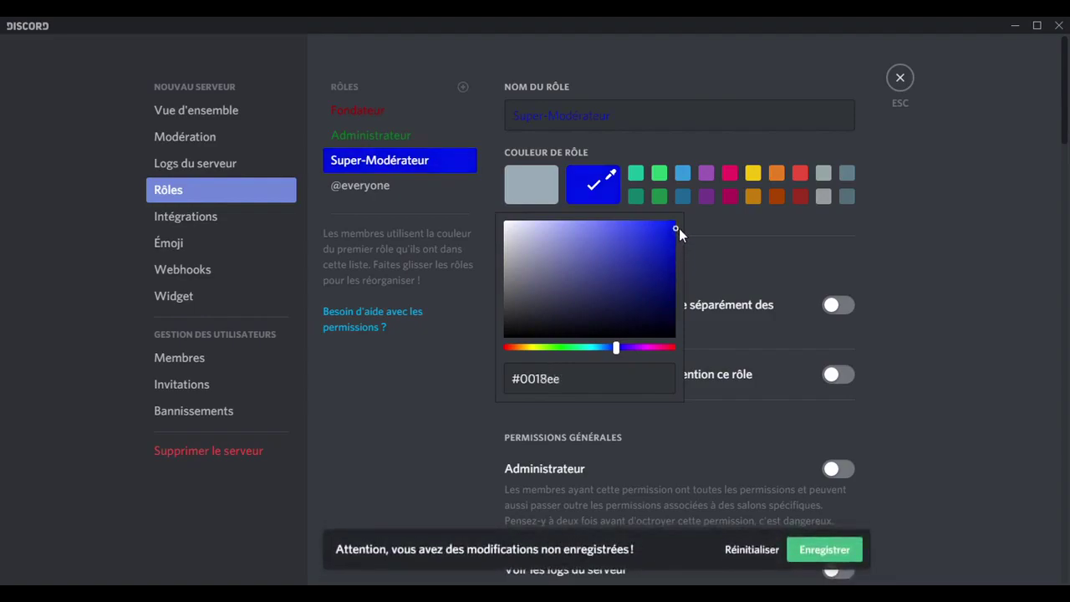
{"action": "left_click", "coordinate": [823, 549]}
Display Super-Modérateur members separately from other online members, let everyone mention the role, and save.
{"action": "left_click", "coordinate": [836, 304]}
{"action": "left_click", "coordinate": [836, 374]}
{"action": "scroll", "coordinate": [681, 305], "scroll_direction": "down", "scroll_amount": 1}
{"action": "scroll", "coordinate": [681, 305], "scroll_direction": "down", "scroll_amount": 1}
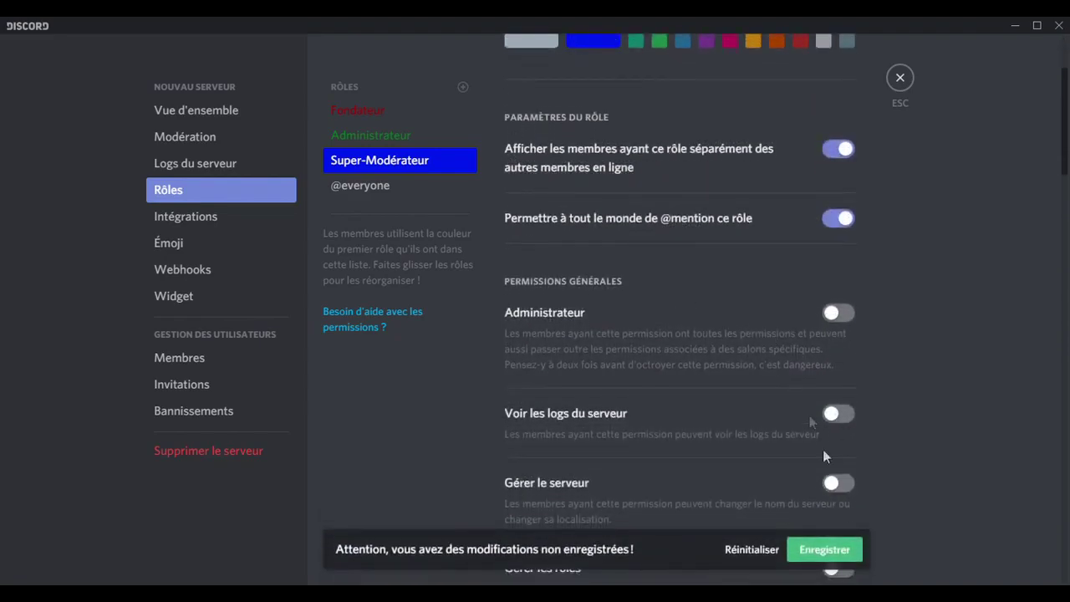
{"action": "left_click", "coordinate": [844, 557]}
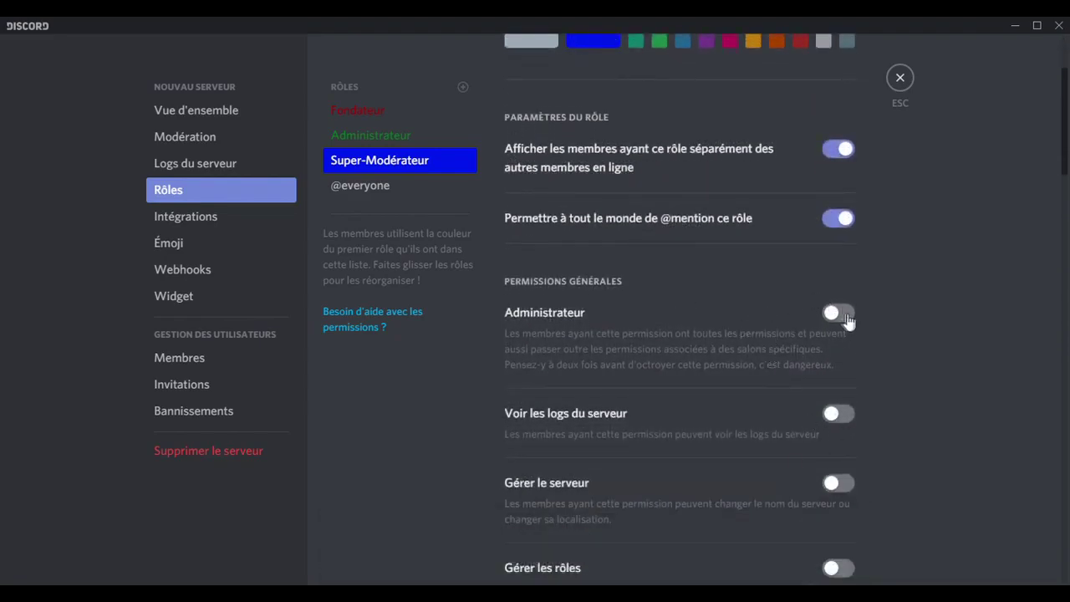
Enable the Voir les logs du serveur permission for the Super-Modérateur role, and save it.
{"action": "left_click", "coordinate": [837, 415]}
{"action": "scroll", "coordinate": [730, 318], "scroll_direction": "down", "scroll_amount": 1}
{"action": "scroll", "coordinate": [731, 317], "scroll_direction": "down", "scroll_amount": 2}
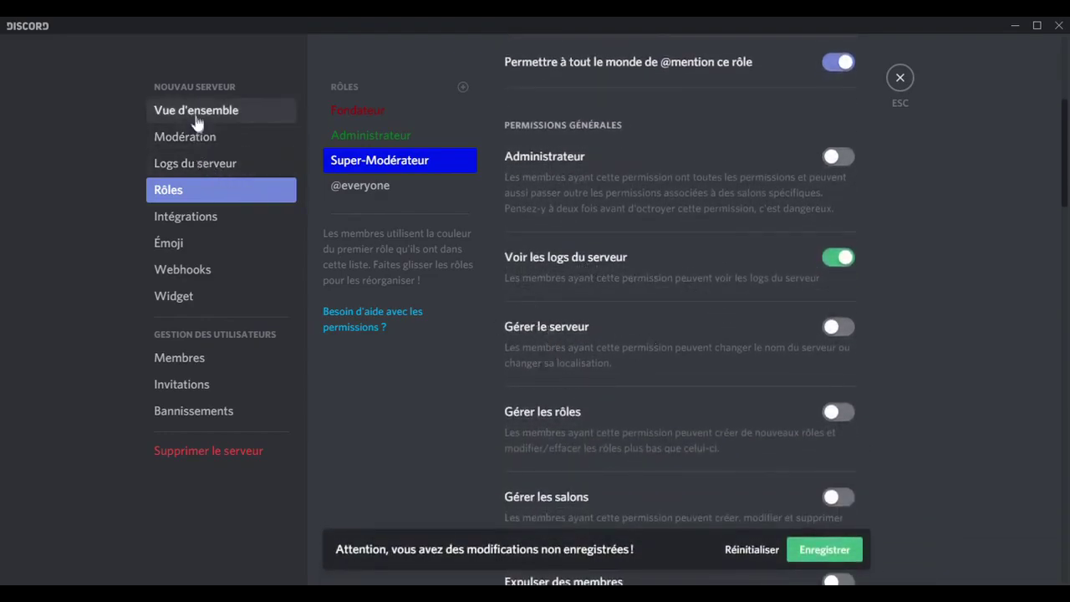
{"action": "left_click", "coordinate": [198, 114]}
{"action": "left_click", "coordinate": [824, 549]}
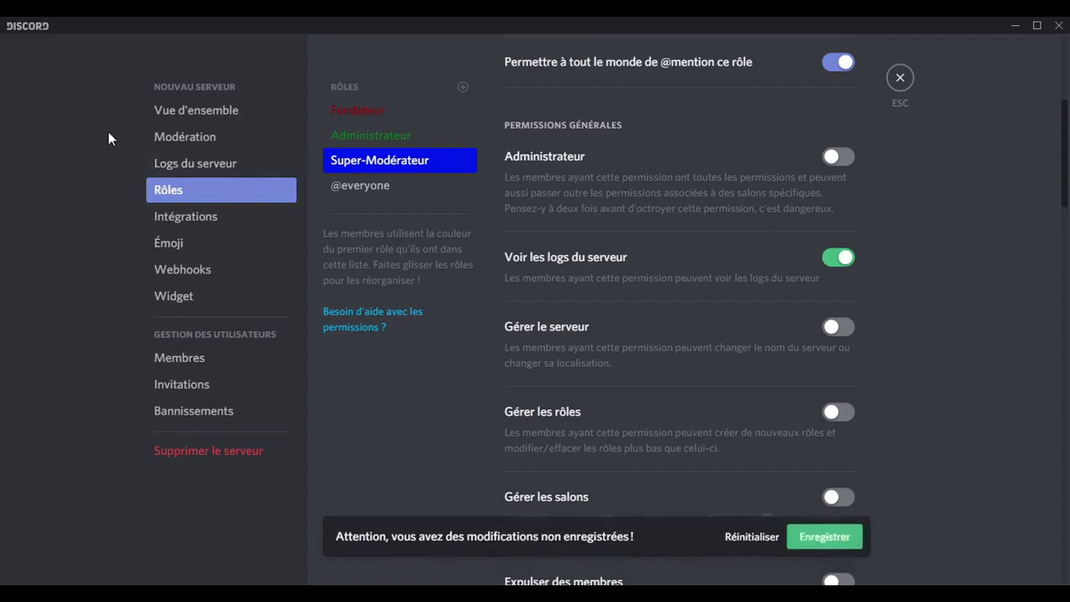
Review the server's overview settings and its moderation settings.
{"action": "left_click", "coordinate": [193, 110]}
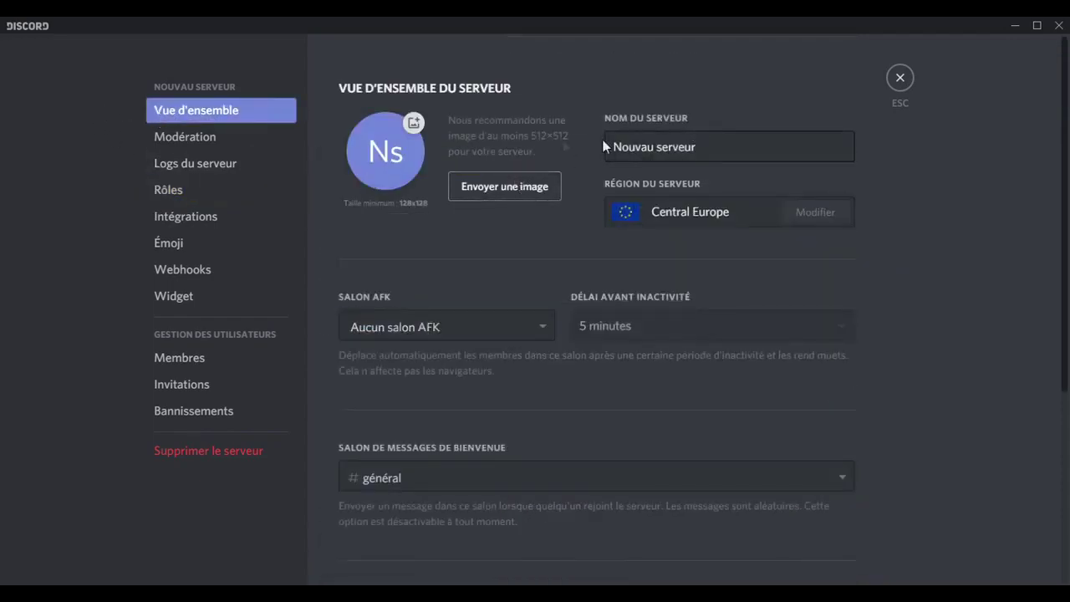
{"action": "scroll", "coordinate": [565, 357], "scroll_direction": "down", "scroll_amount": 5}
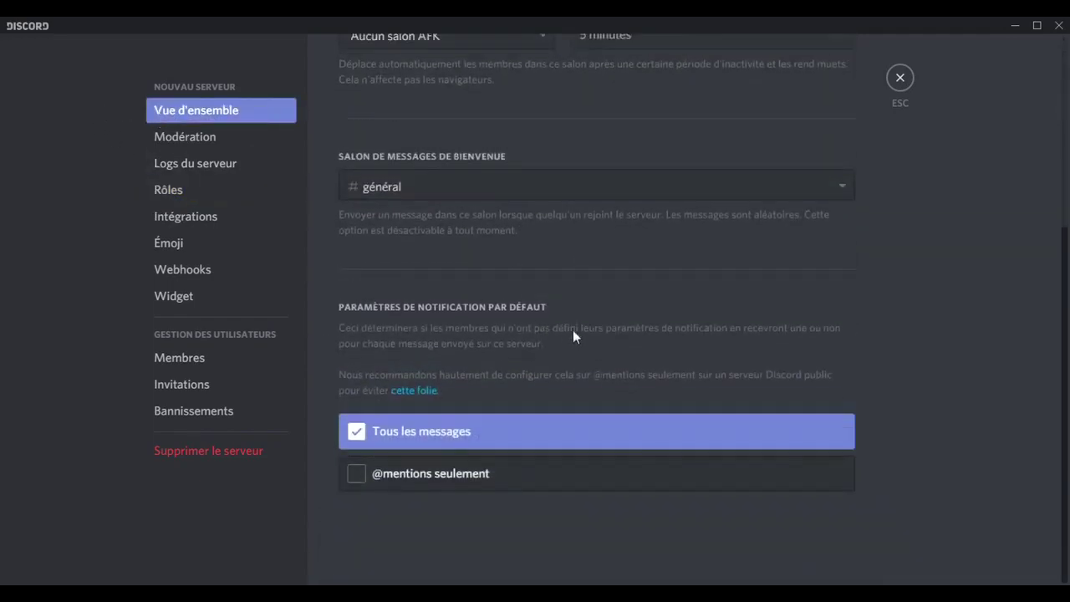
{"action": "left_click", "coordinate": [169, 137]}
{"action": "scroll", "coordinate": [508, 382], "scroll_direction": "down", "scroll_amount": 7}
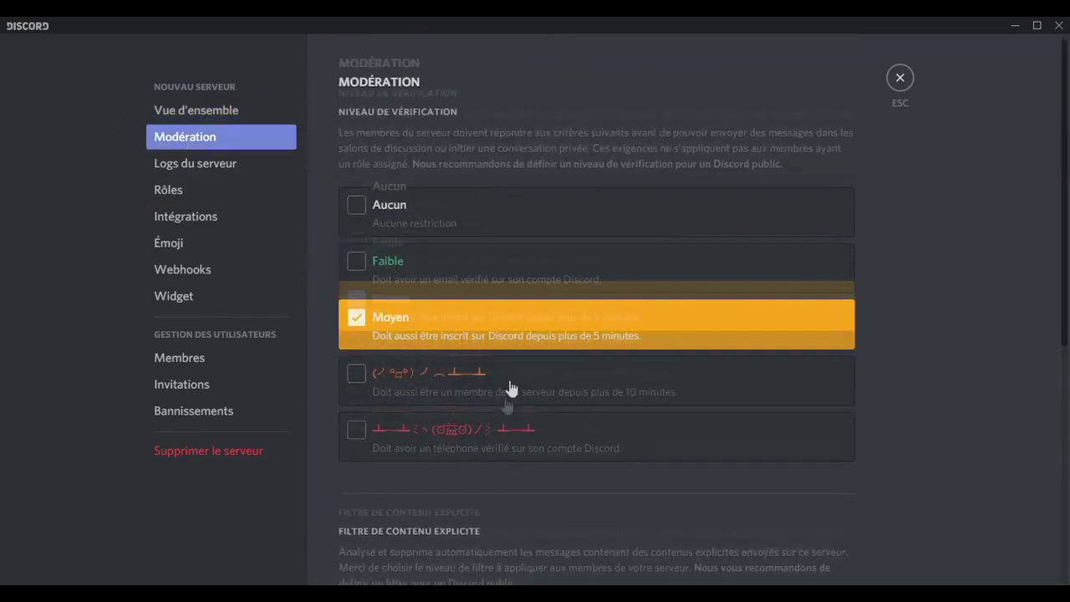
{"action": "scroll", "coordinate": [489, 401], "scroll_direction": "up", "scroll_amount": 7}
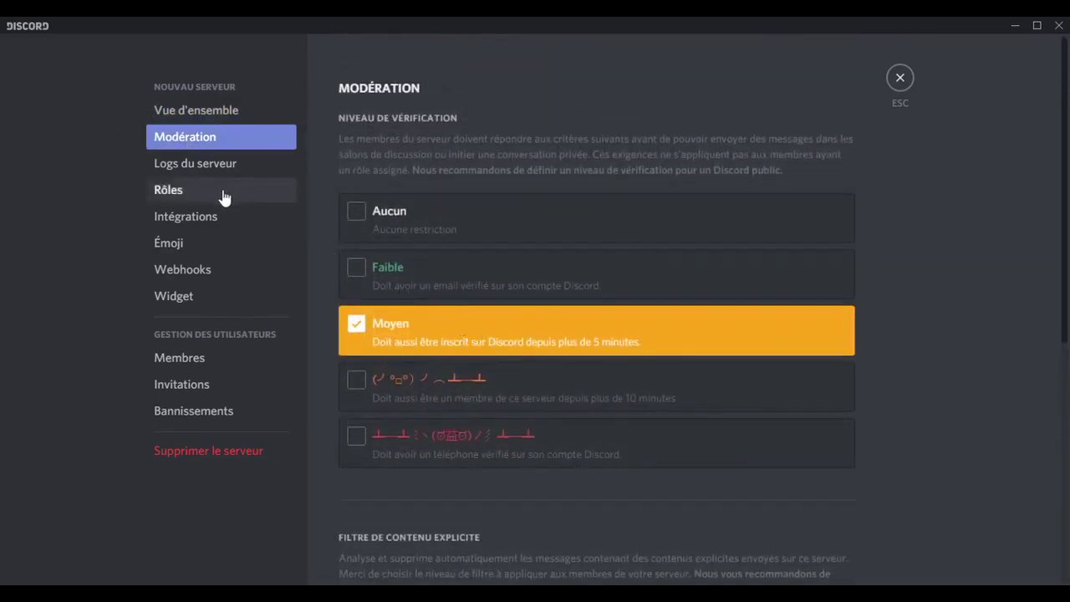
Enable the Gérer les rôles, Expulser des membres, Bannir des membres and Gérer les pseudos permissions for the Super-Modérateur role.
{"action": "left_click", "coordinate": [199, 201]}
{"action": "scroll", "coordinate": [645, 267], "scroll_direction": "down", "scroll_amount": 2}
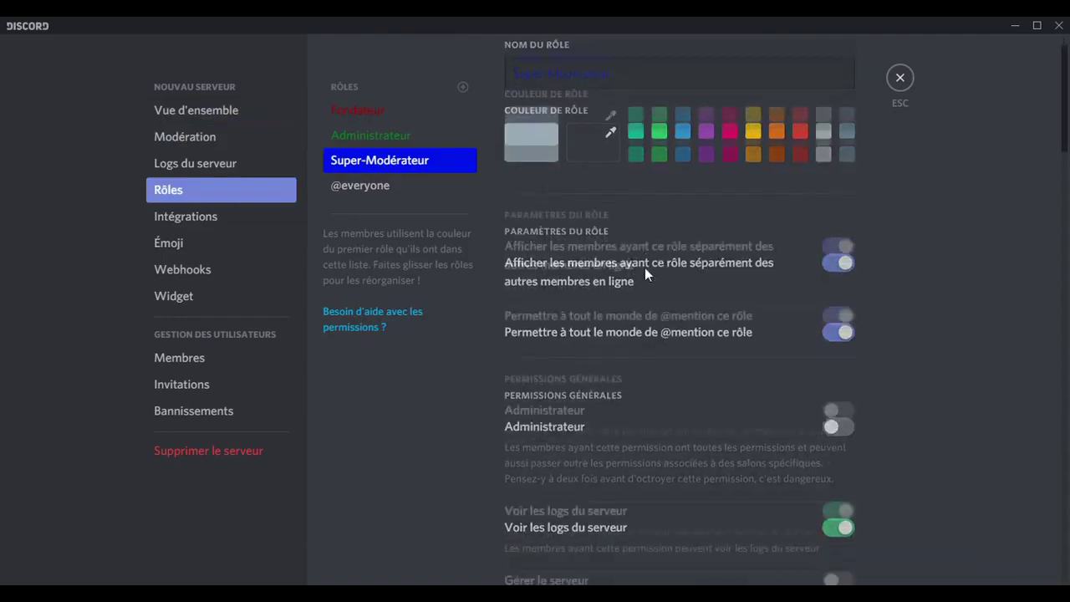
{"action": "scroll", "coordinate": [644, 267], "scroll_direction": "down", "scroll_amount": 2}
{"action": "left_click", "coordinate": [838, 411]}
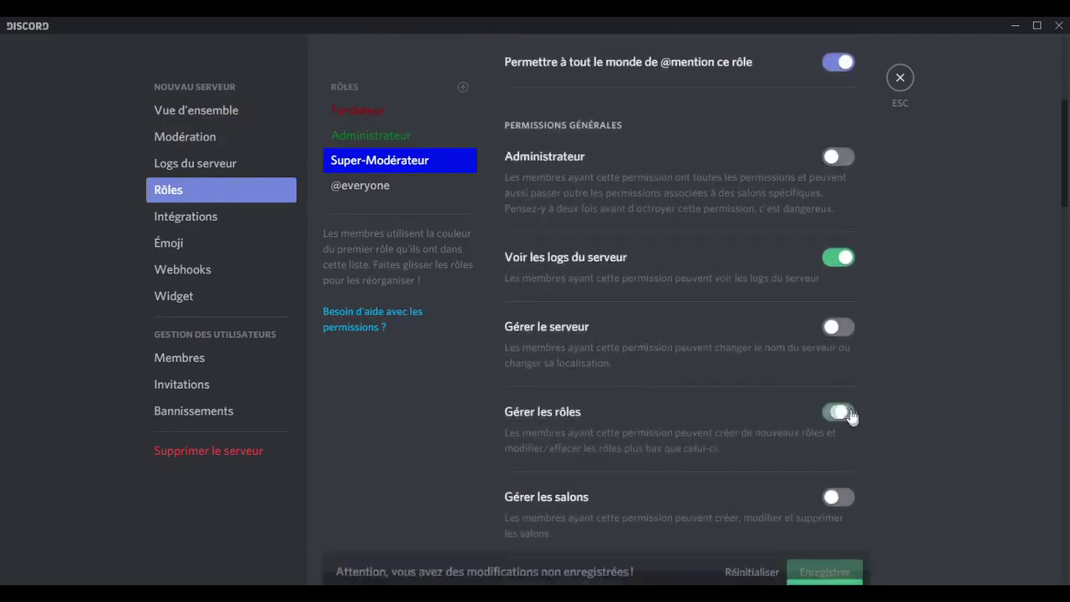
{"action": "scroll", "coordinate": [771, 340], "scroll_direction": "down", "scroll_amount": 1}
{"action": "scroll", "coordinate": [879, 315], "scroll_direction": "down", "scroll_amount": 1}
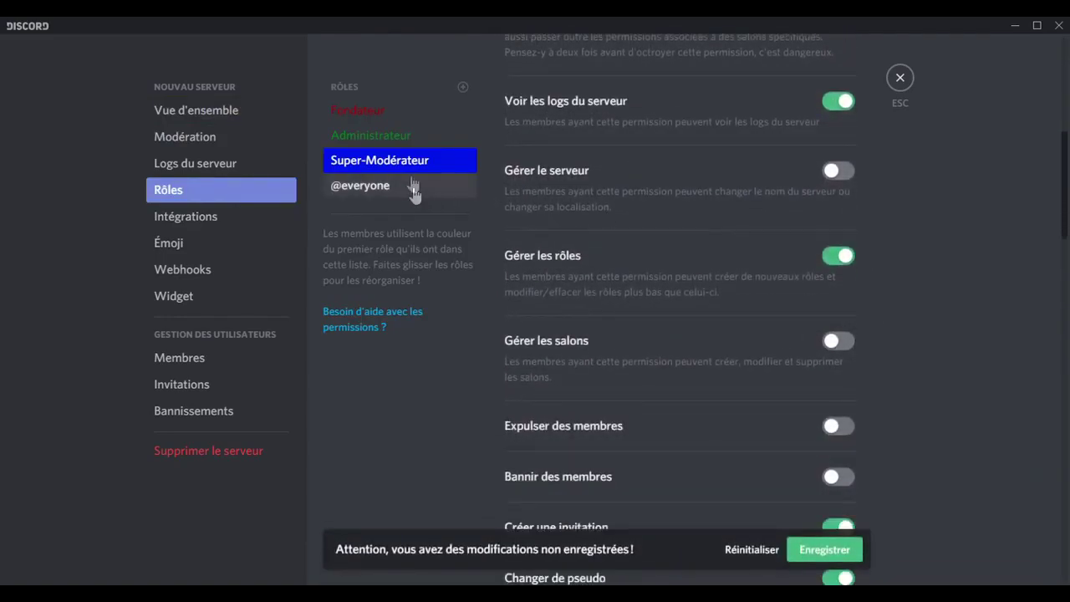
{"action": "scroll", "coordinate": [604, 277], "scroll_direction": "down", "scroll_amount": 1}
{"action": "left_click", "coordinate": [838, 348]}
{"action": "left_click", "coordinate": [838, 399]}
{"action": "scroll", "coordinate": [765, 360], "scroll_direction": "down", "scroll_amount": 2}
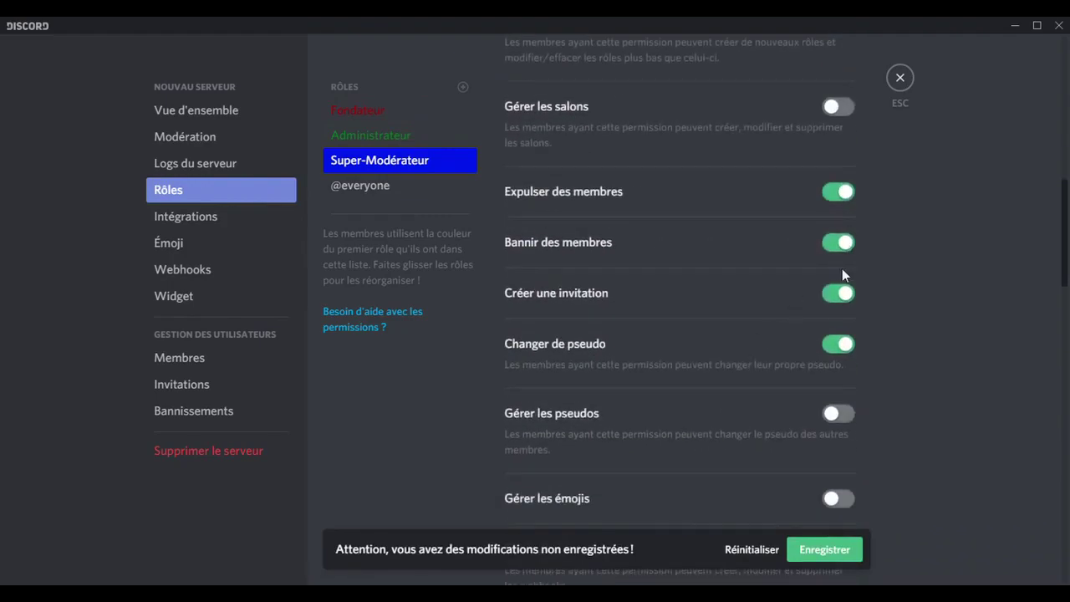
{"action": "left_click", "coordinate": [838, 414]}
{"action": "scroll", "coordinate": [827, 401], "scroll_direction": "down", "scroll_amount": 3}
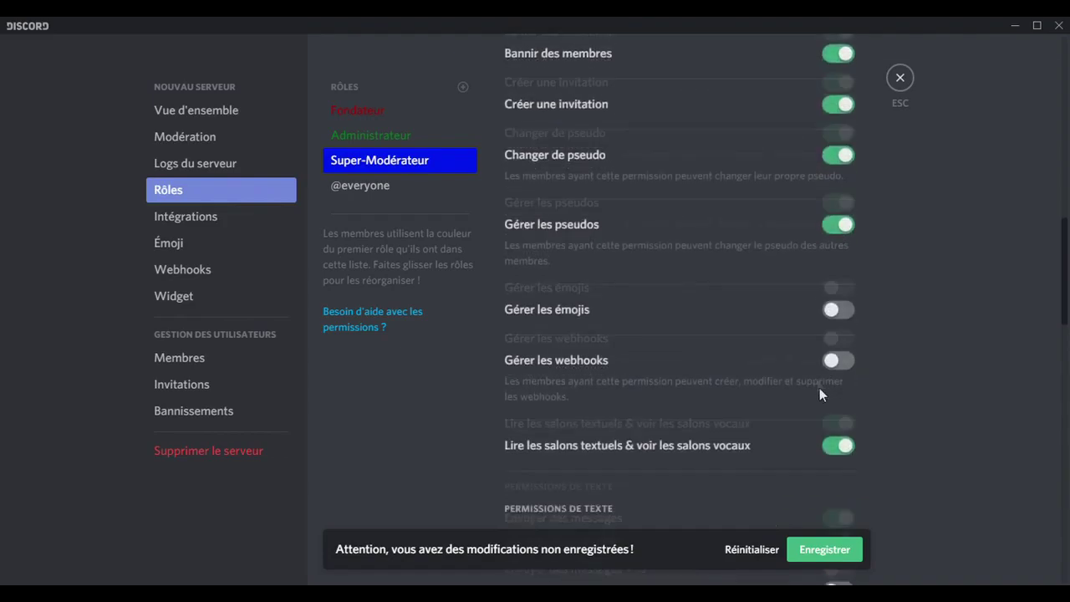
{"action": "scroll", "coordinate": [702, 309], "scroll_direction": "down", "scroll_amount": 2}
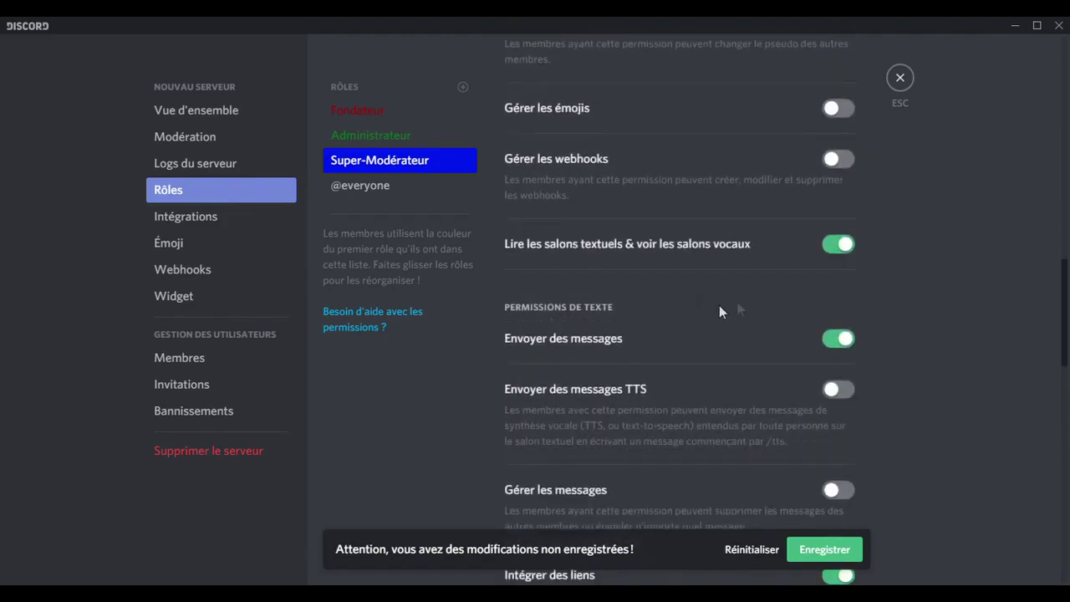
{"action": "scroll", "coordinate": [834, 389], "scroll_direction": "down", "scroll_amount": 1}
{"action": "left_click", "coordinate": [840, 412]}
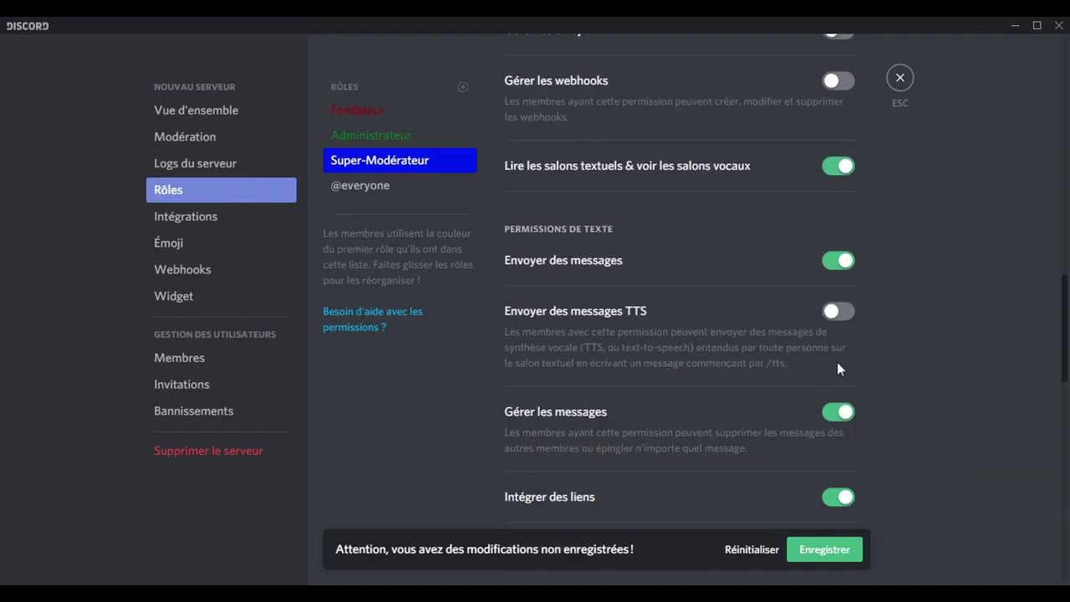
{"action": "scroll", "coordinate": [710, 311], "scroll_direction": "down", "scroll_amount": 3}
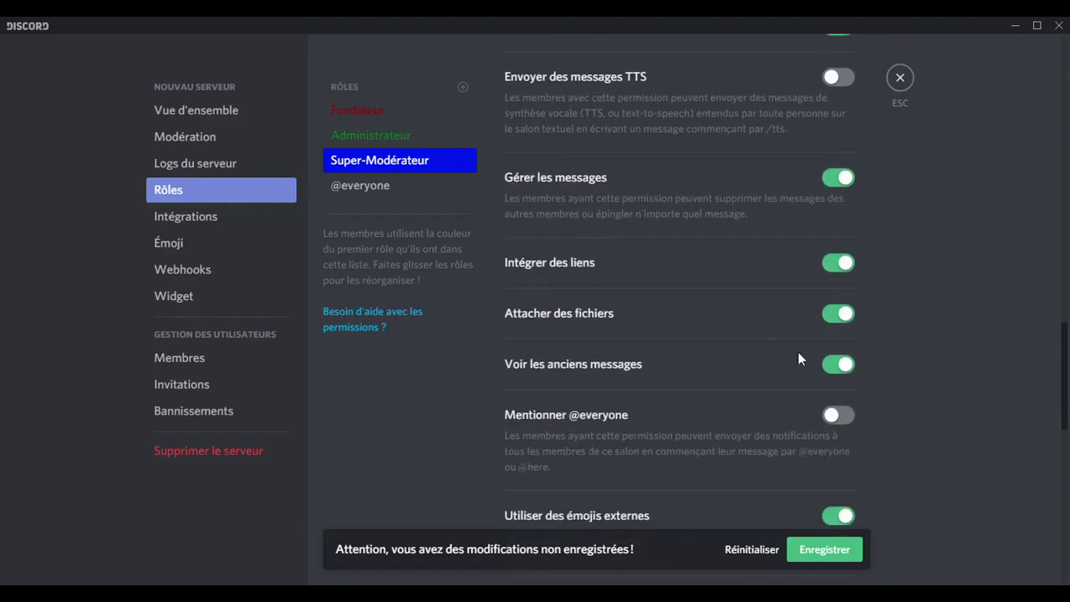
{"action": "left_click", "coordinate": [842, 416]}
{"action": "scroll", "coordinate": [718, 280], "scroll_direction": "down", "scroll_amount": 1}
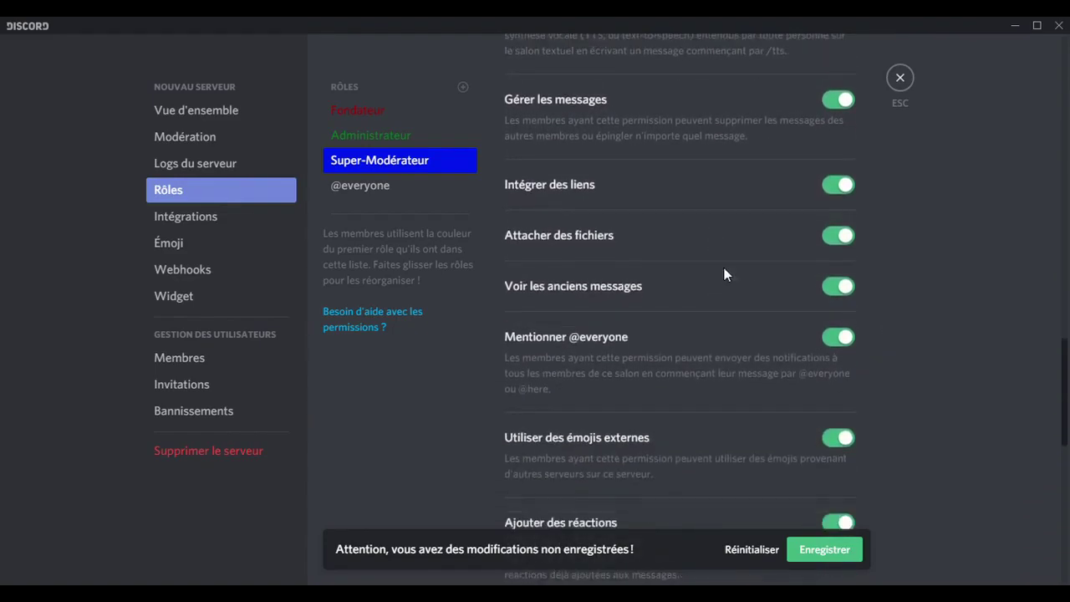
{"action": "left_click", "coordinate": [845, 552]}
Allow Super-Modérateur to mute, deafen and move members in voice channels, save, and leave the server settings.
{"action": "scroll", "coordinate": [716, 399], "scroll_direction": "down", "scroll_amount": 4}
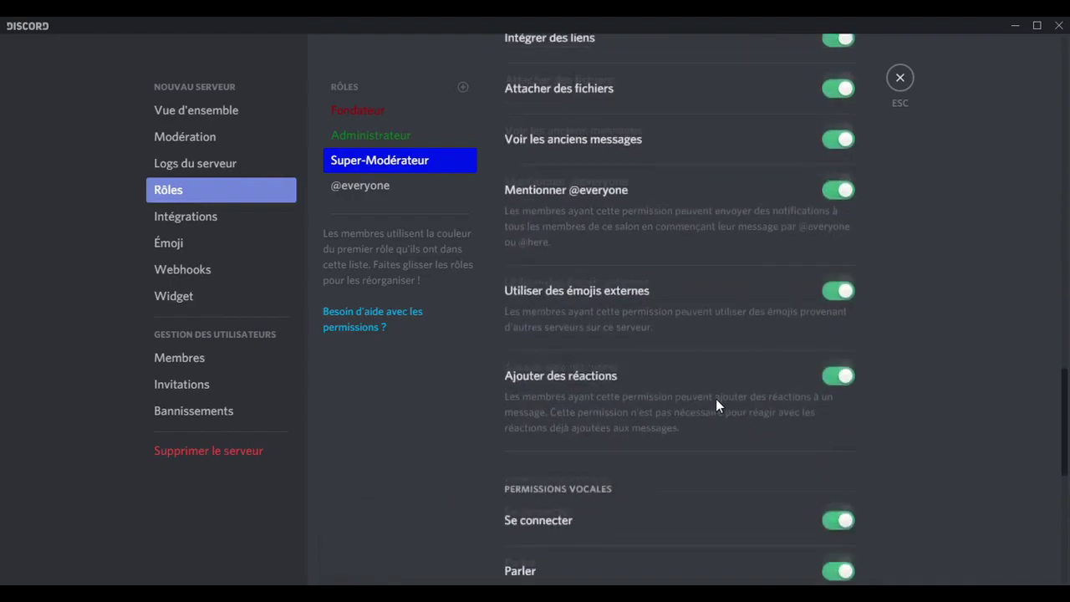
{"action": "scroll", "coordinate": [716, 397], "scroll_direction": "down", "scroll_amount": 2}
{"action": "left_click", "coordinate": [836, 301]}
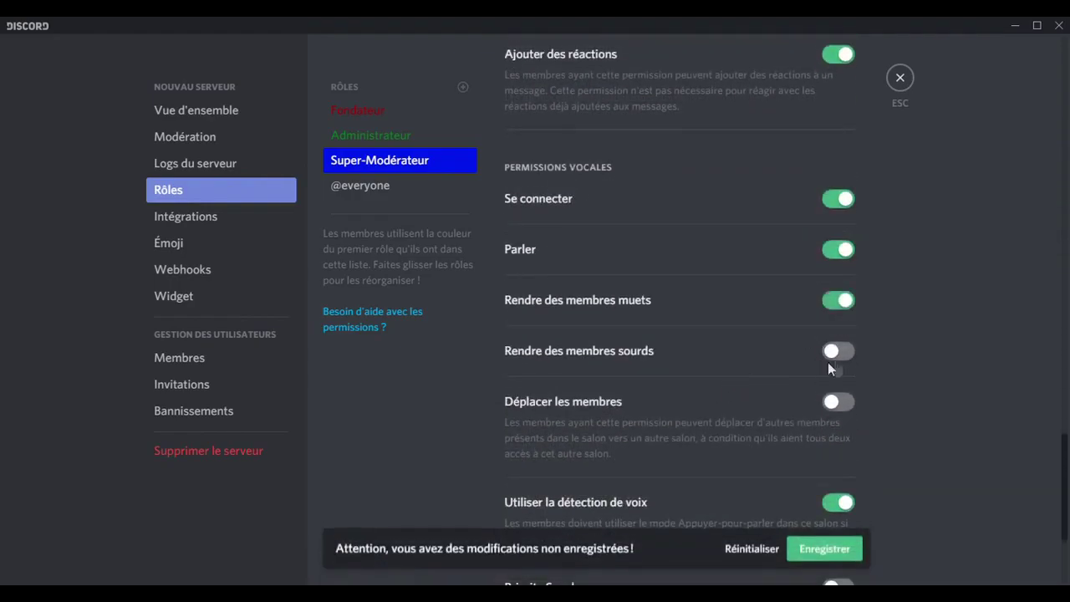
{"action": "left_click", "coordinate": [837, 351]}
{"action": "left_click", "coordinate": [840, 403]}
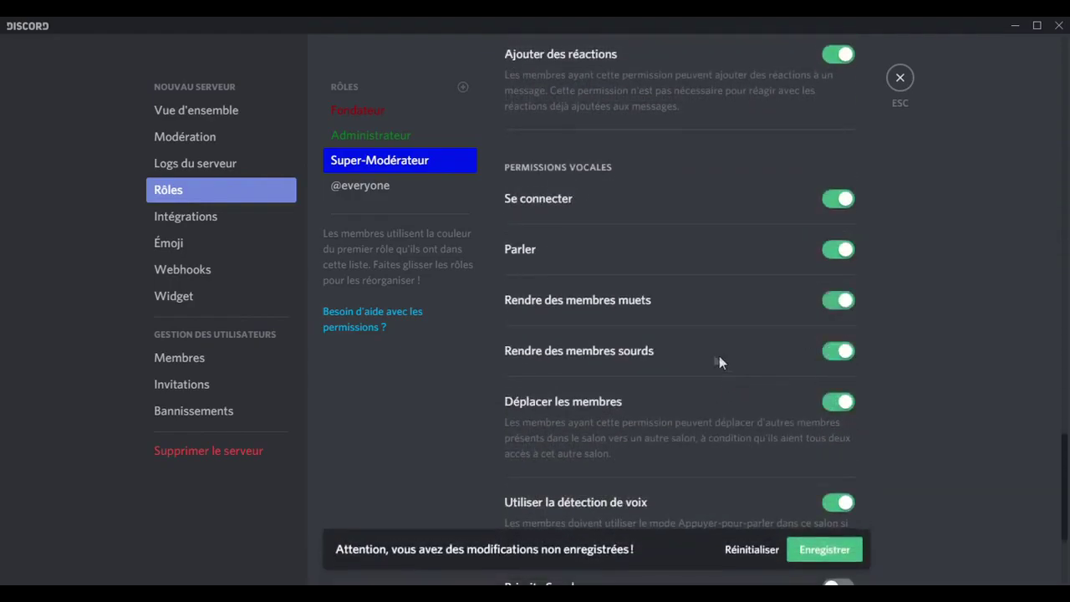
{"action": "left_click", "coordinate": [851, 553]}
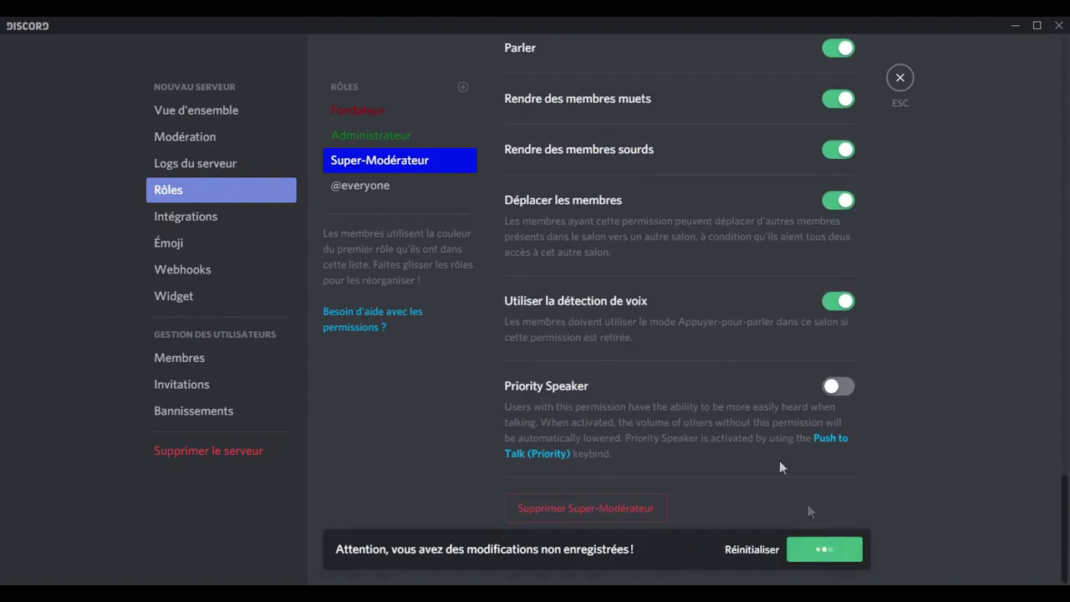
{"action": "left_click", "coordinate": [899, 77]}
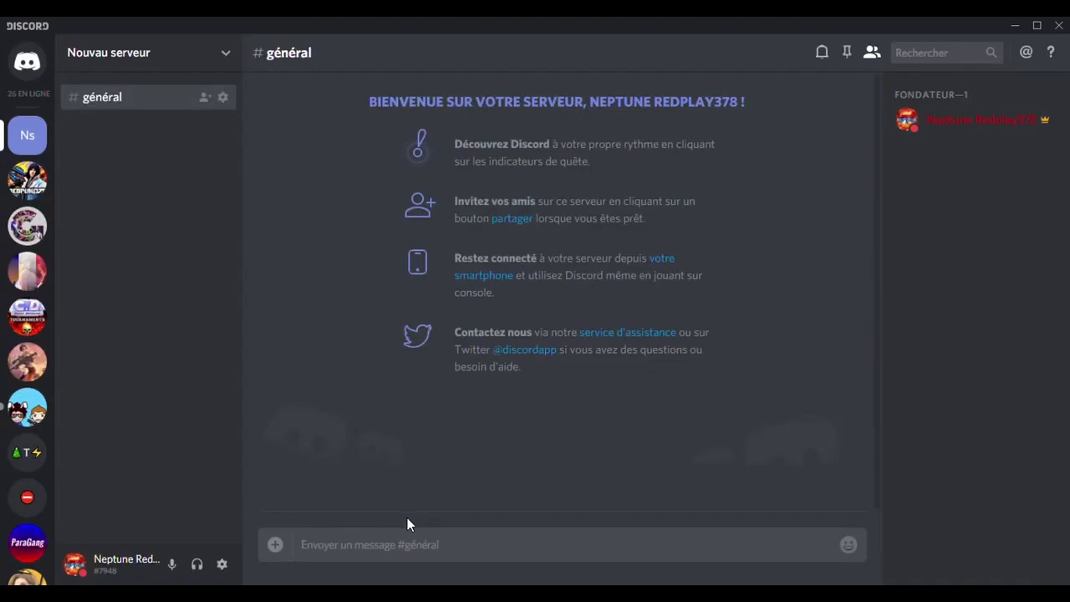
Send the text-to-speech message "Nouveau serveur" in the général channel using the /tts command.
{"action": "type", "text": "/"}
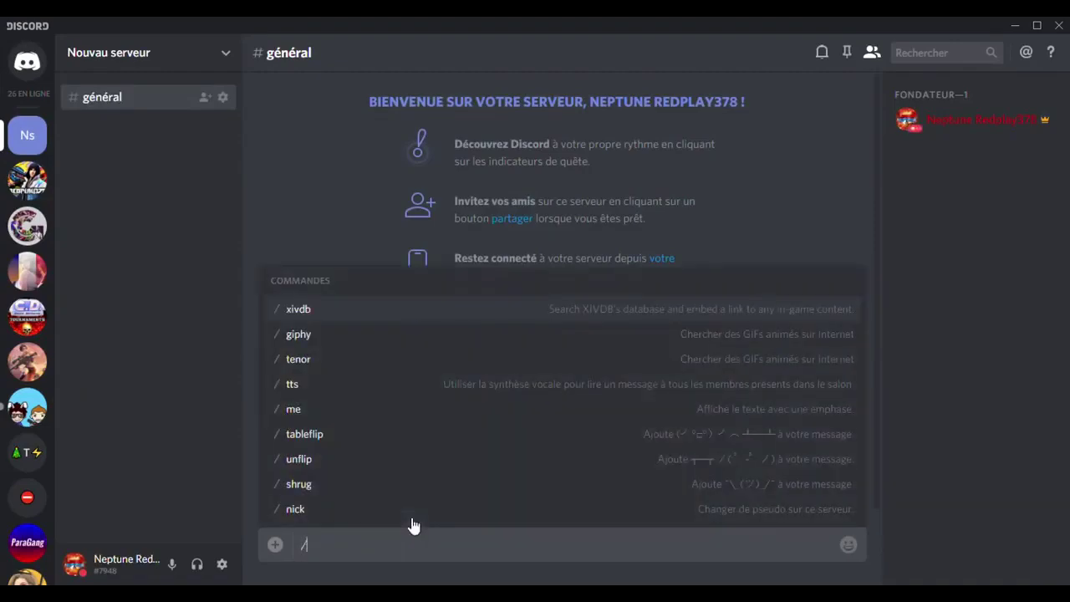
{"action": "type", "text": "tts"}
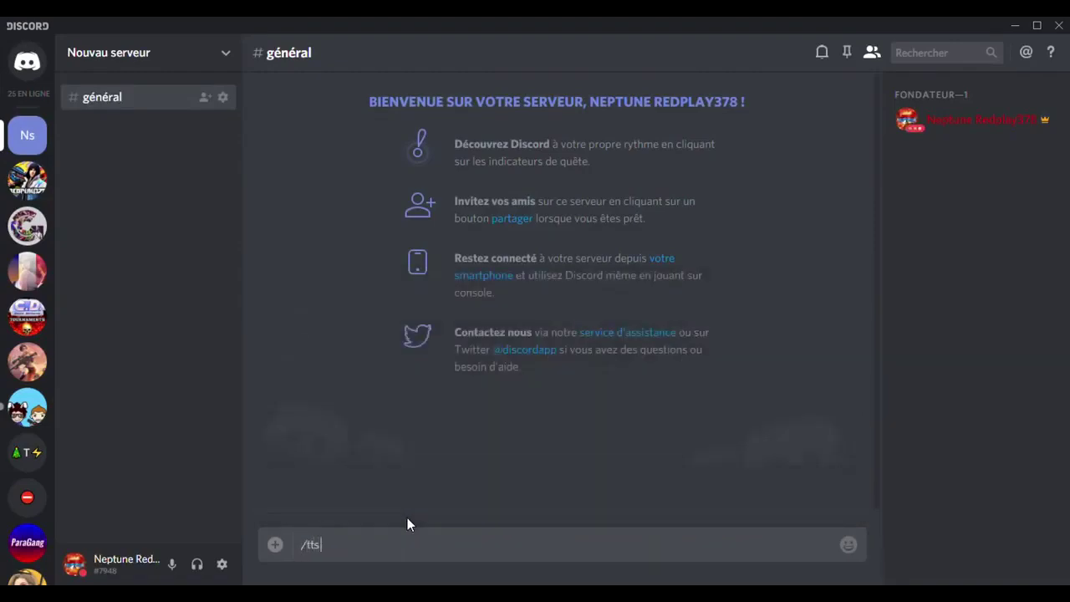
{"action": "type", "text": " Nouveau serveur"}
{"action": "key", "text": "Return"}
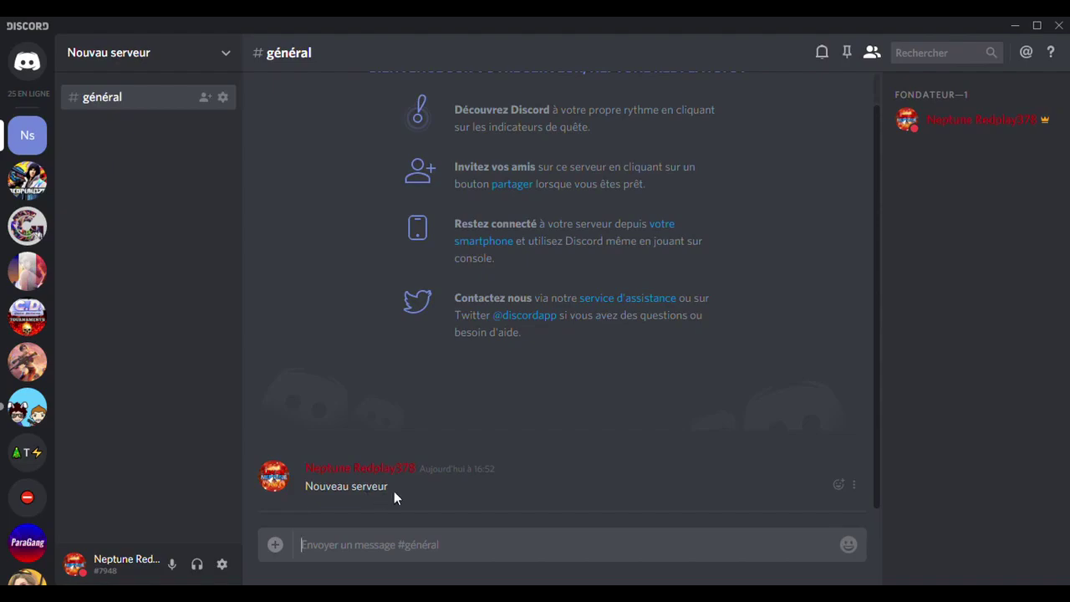
Delete the "Nouveau serveur" message from the général channel.
{"action": "left_click", "coordinate": [854, 487]}
{"action": "left_click", "coordinate": [840, 567]}
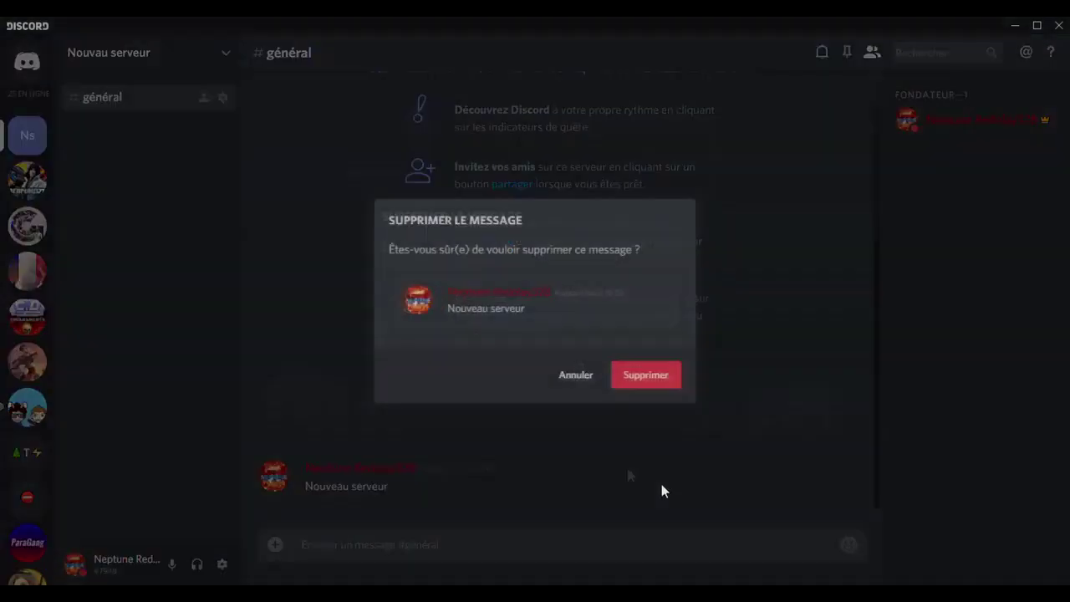
{"action": "left_click", "coordinate": [640, 387]}
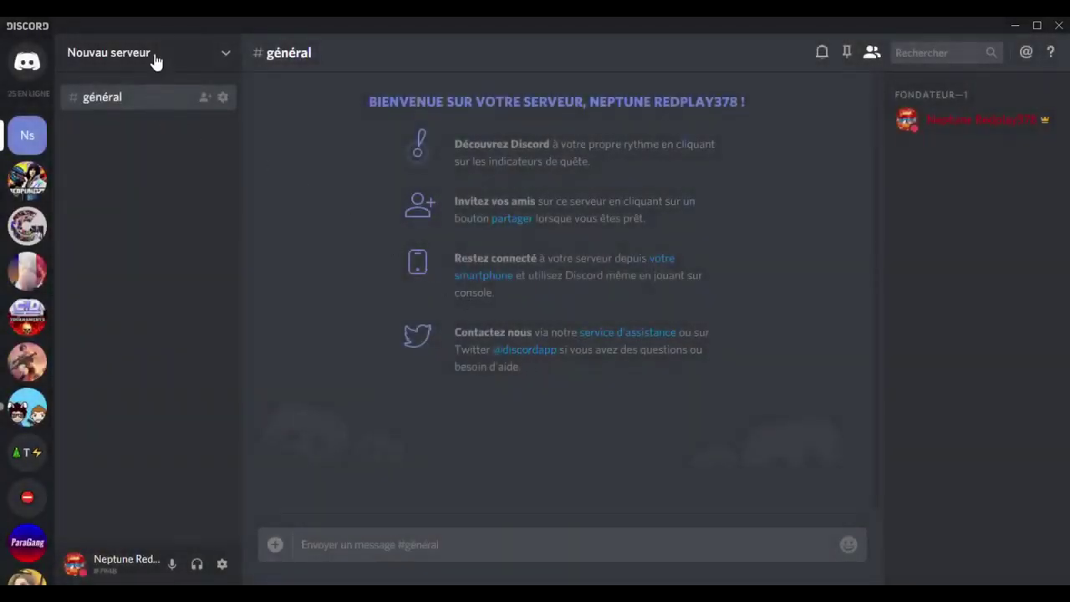
Create a new role named Abonné(e) in the server settings, and save it.
{"action": "left_click", "coordinate": [157, 55]}
{"action": "left_click", "coordinate": [149, 125]}
{"action": "left_click", "coordinate": [199, 189]}
{"action": "left_click", "coordinate": [462, 86]}
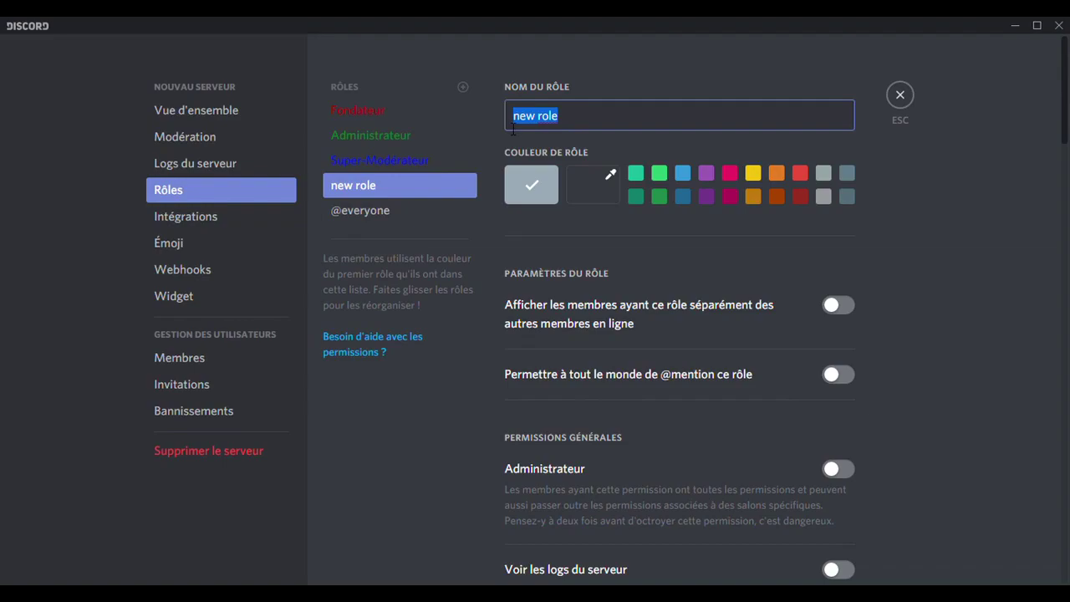
{"action": "type", "text": "Abo"}
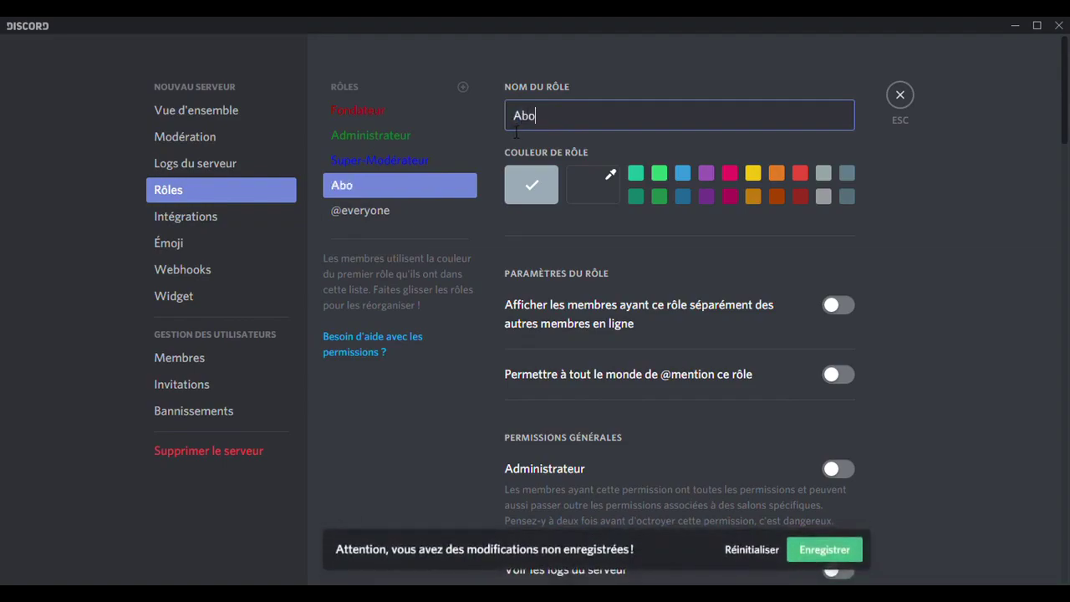
{"action": "type", "text": "nné(e)"}
{"action": "left_click", "coordinate": [824, 548]}
Display Abonné(e) members separately from other online members, set the role colour to yellow-green #bff300, and save.
{"action": "left_click", "coordinate": [837, 307]}
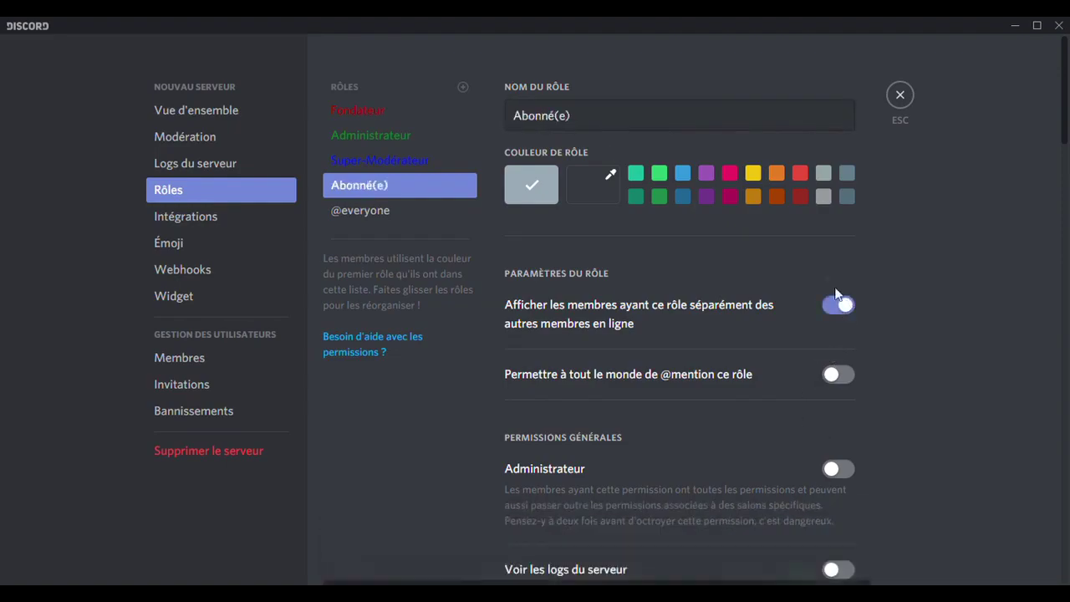
{"action": "left_click", "coordinate": [614, 191]}
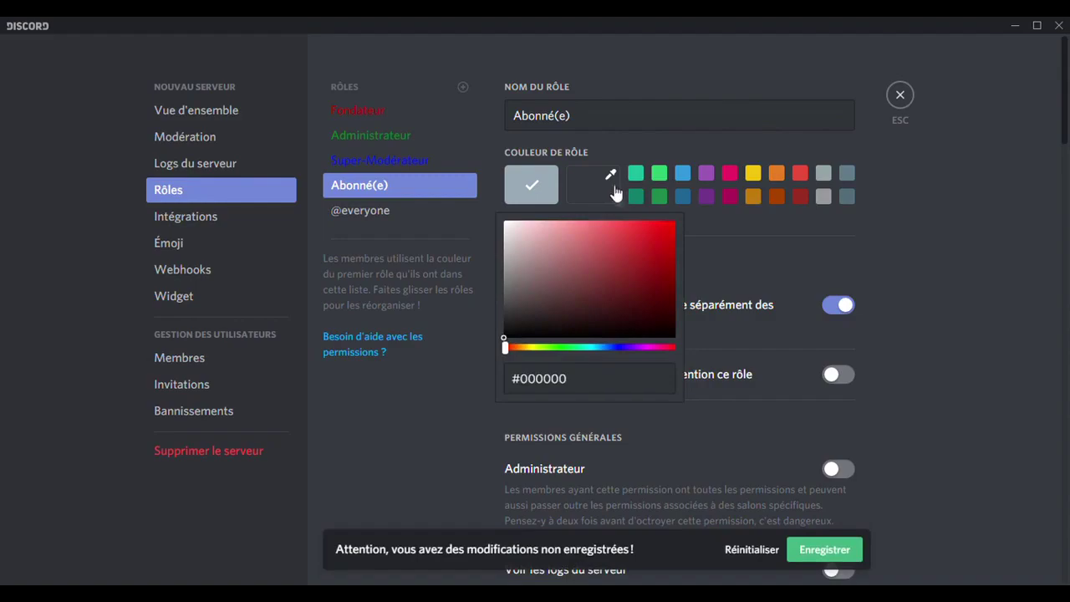
{"action": "mouse_move", "coordinate": [537, 351]}
{"action": "left_mouse_down"}
{"action": "mouse_move", "coordinate": [528, 347]}
{"action": "mouse_move", "coordinate": [540, 352]}
{"action": "left_mouse_up"}
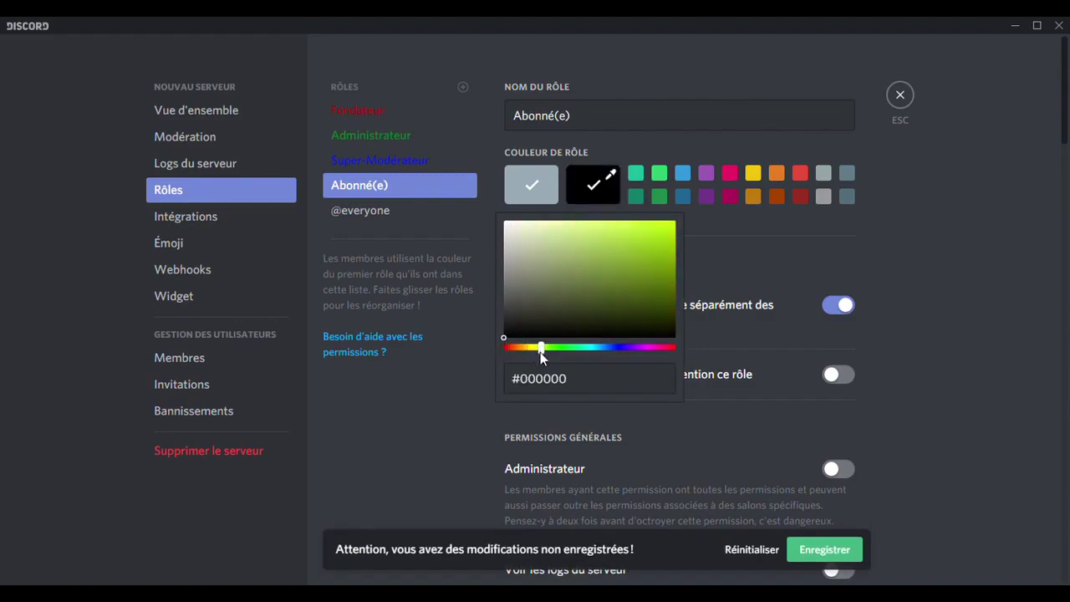
{"action": "left_click_drag", "start_coordinate": [662, 271], "coordinate": [678, 225]}
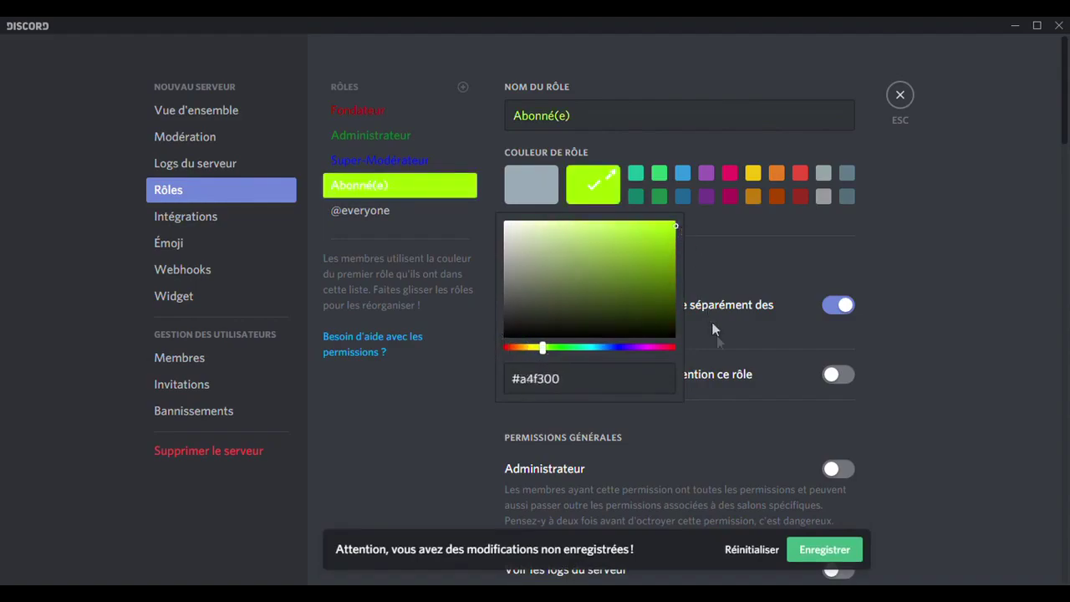
{"action": "left_click_drag", "start_coordinate": [541, 347], "coordinate": [538, 346]}
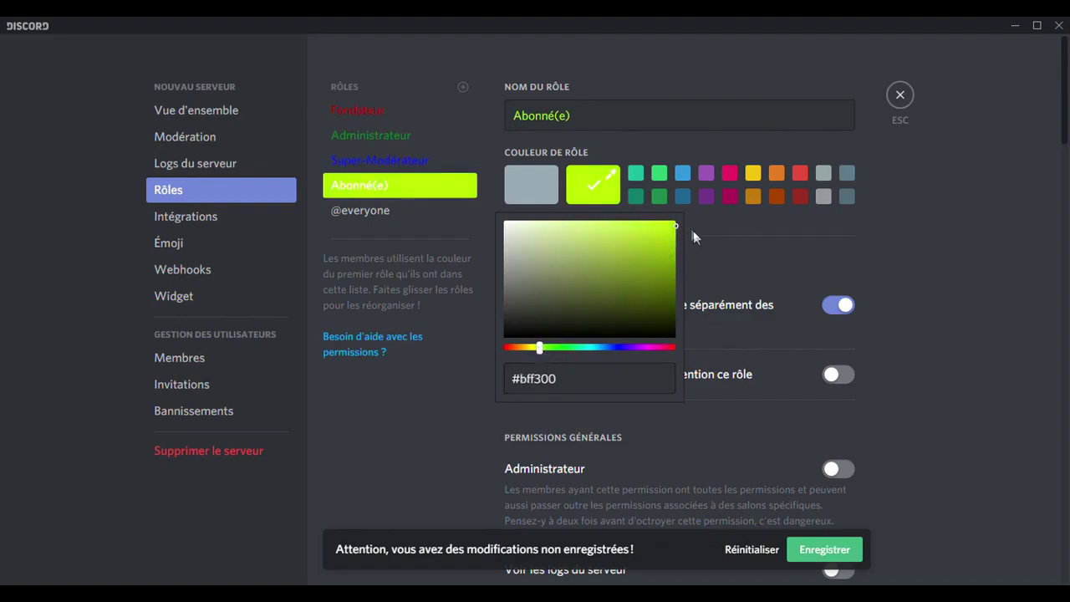
{"action": "left_click", "coordinate": [811, 551]}
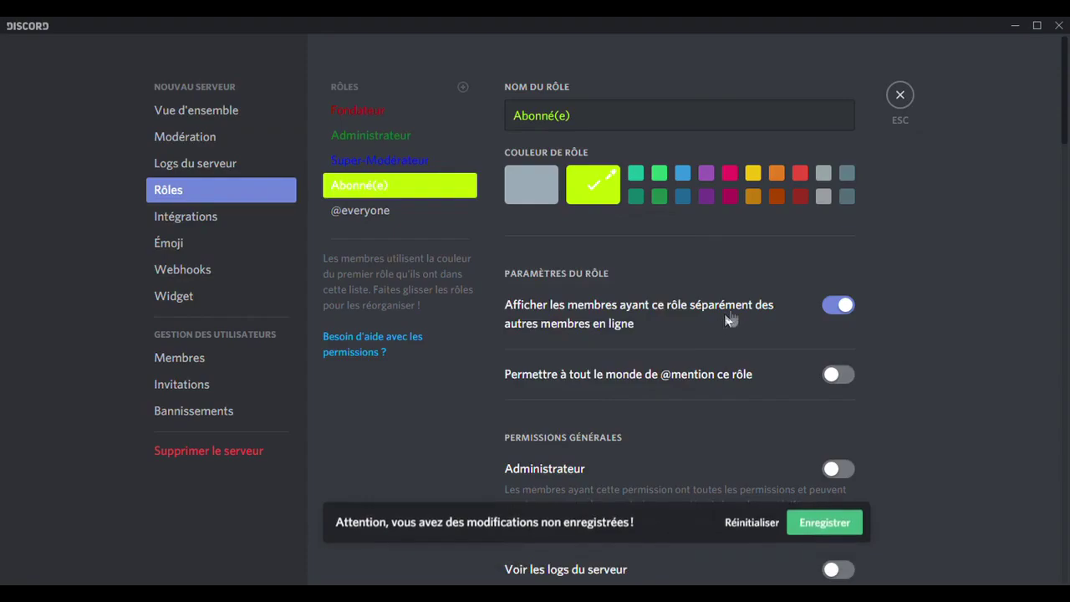
Review the general, text and voice permissions of the Abonné(e) role.
{"action": "scroll", "coordinate": [770, 359], "scroll_direction": "down", "scroll_amount": 6}
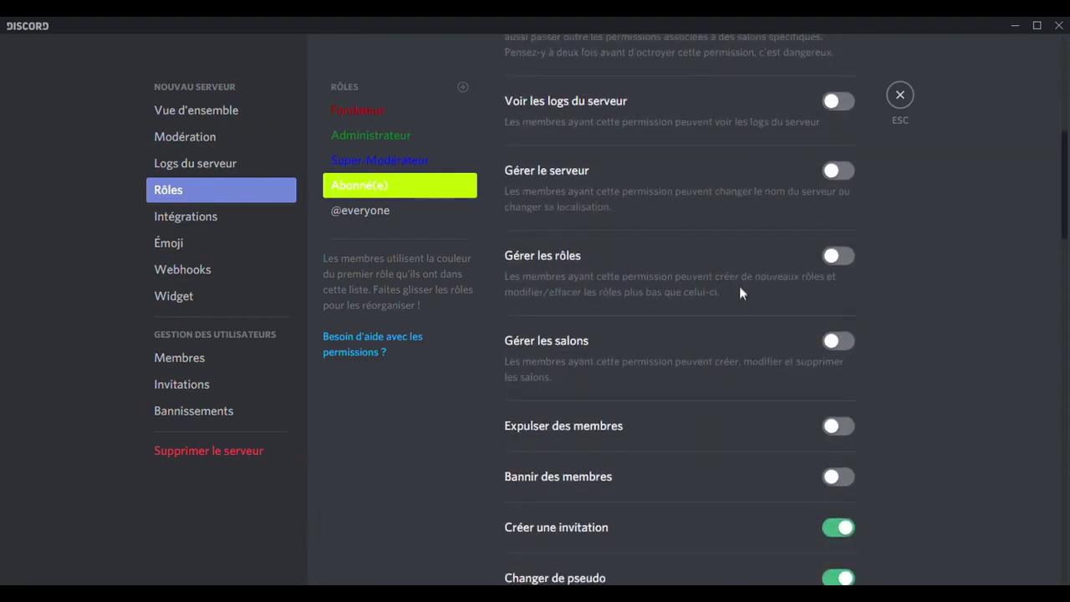
{"action": "scroll", "coordinate": [602, 167], "scroll_direction": "down", "scroll_amount": 2}
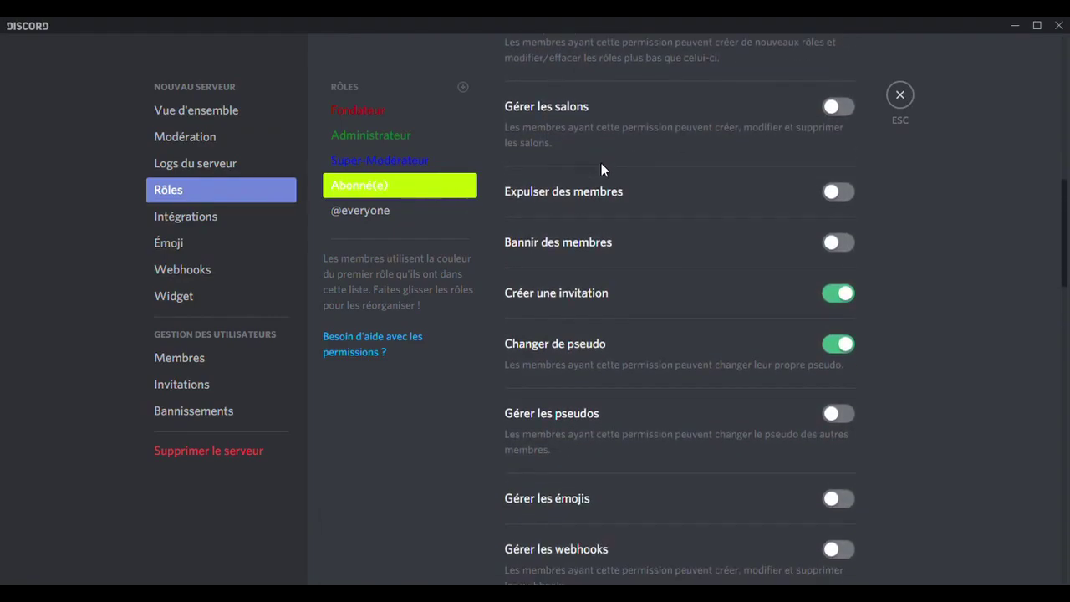
{"action": "scroll", "coordinate": [575, 220], "scroll_direction": "down", "scroll_amount": 1}
{"action": "scroll", "coordinate": [577, 226], "scroll_direction": "down", "scroll_amount": 2}
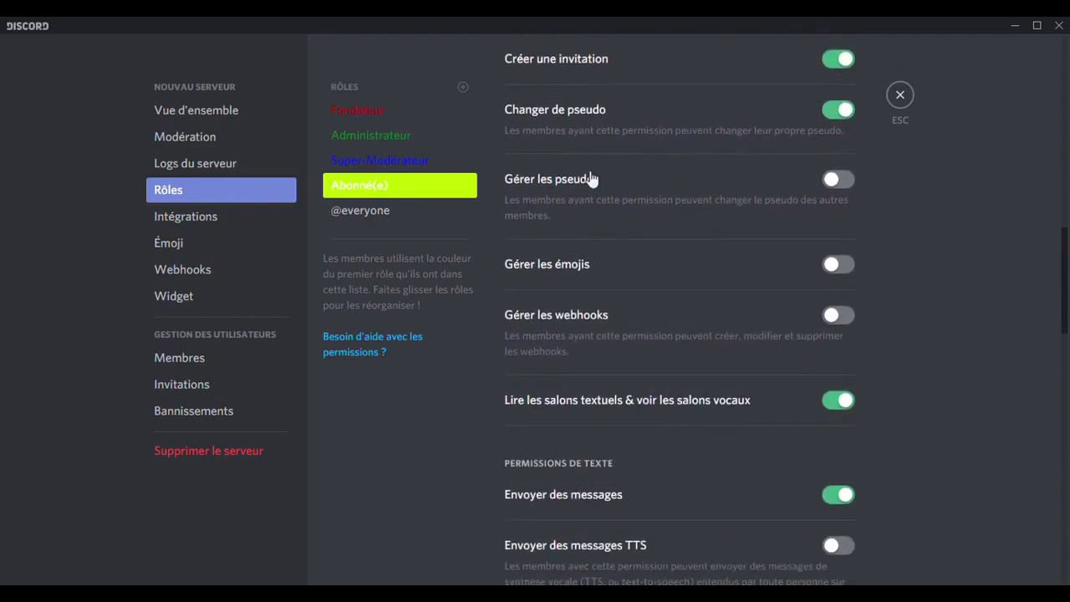
{"action": "scroll", "coordinate": [598, 322], "scroll_direction": "down", "scroll_amount": 8}
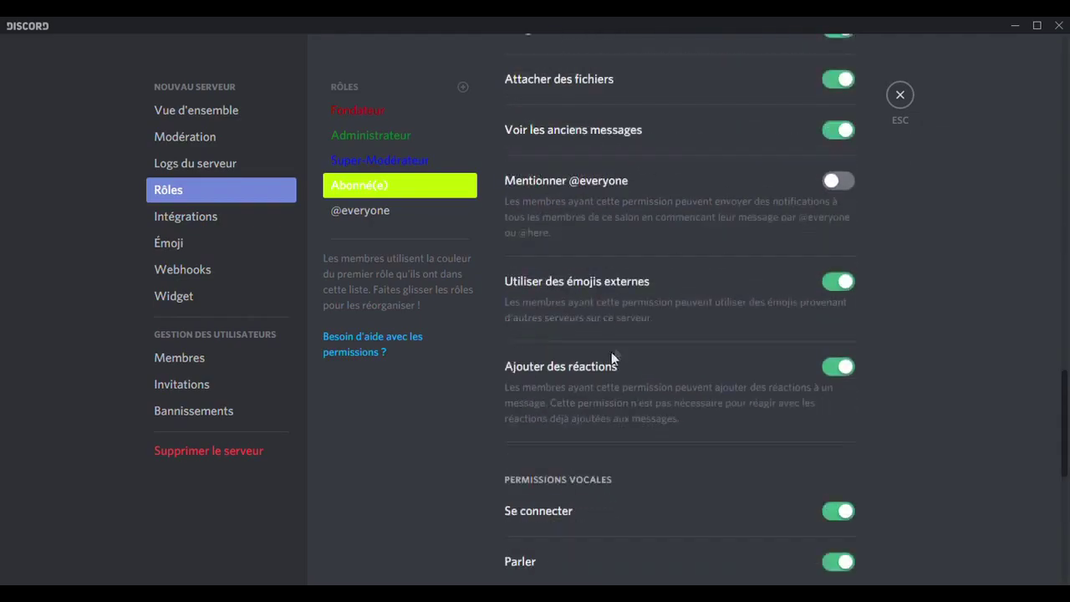
{"action": "scroll", "coordinate": [658, 250], "scroll_direction": "up", "scroll_amount": 1}
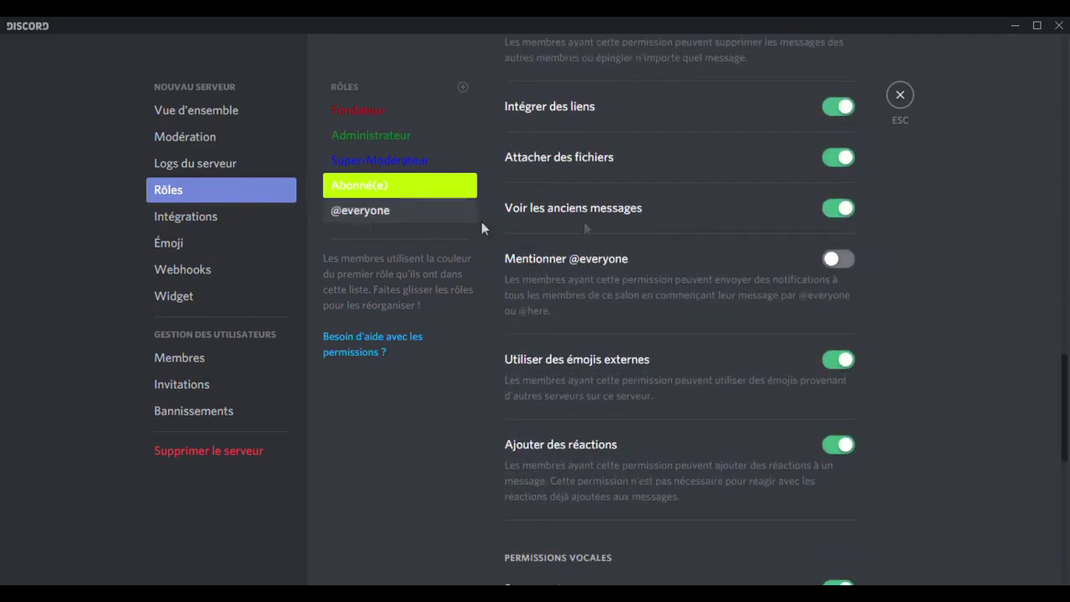
{"action": "scroll", "coordinate": [629, 237], "scroll_direction": "down", "scroll_amount": 1}
{"action": "scroll", "coordinate": [629, 243], "scroll_direction": "down", "scroll_amount": 6}
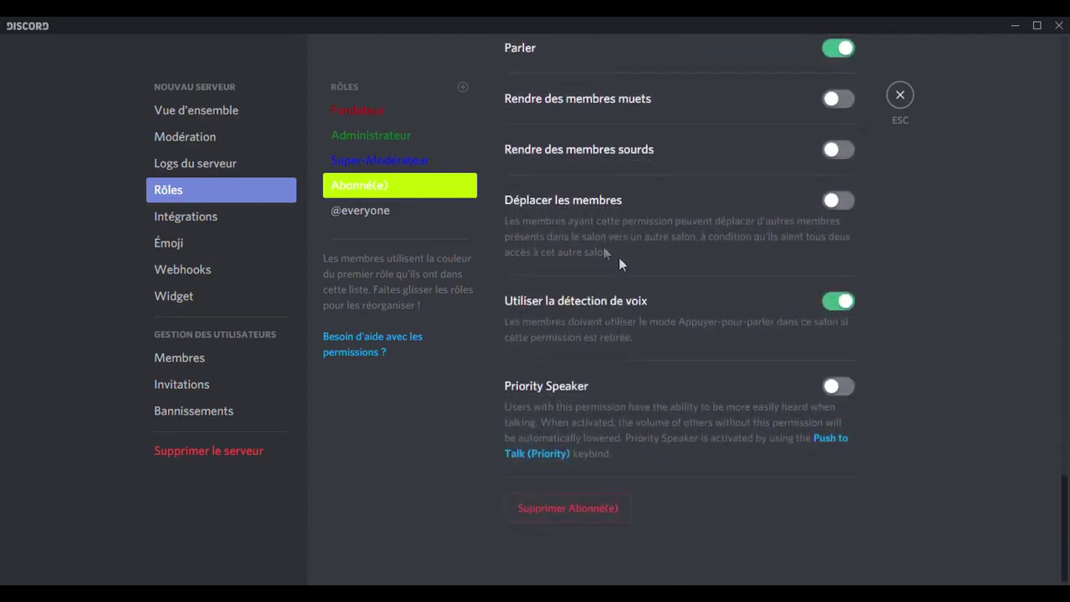
{"action": "left_click", "coordinate": [386, 217]}
{"action": "scroll", "coordinate": [627, 243], "scroll_direction": "up", "scroll_amount": 8}
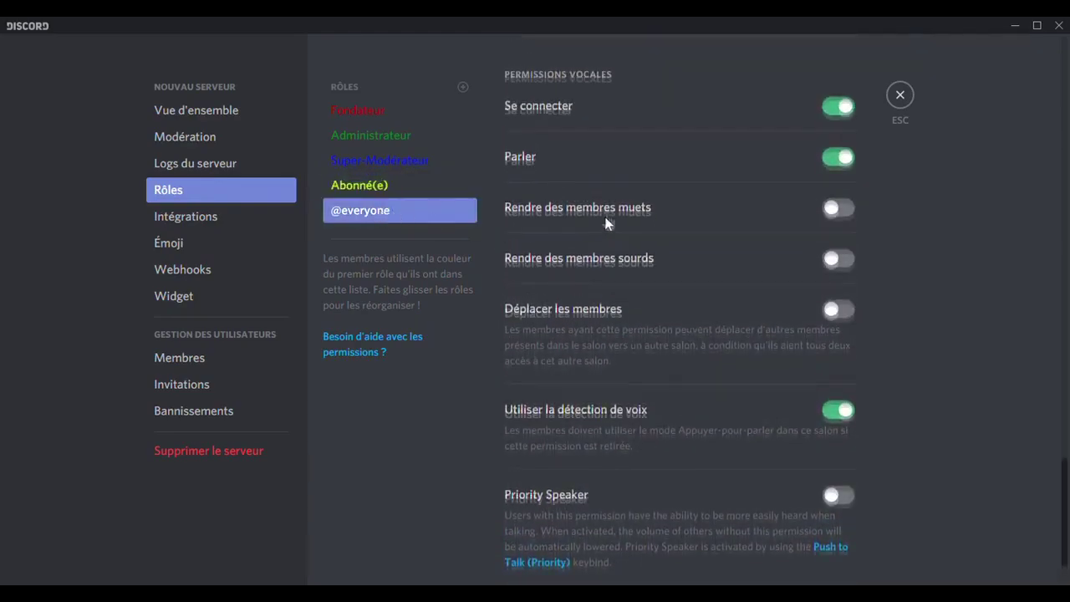
{"action": "scroll", "coordinate": [589, 188], "scroll_direction": "up", "scroll_amount": 2}
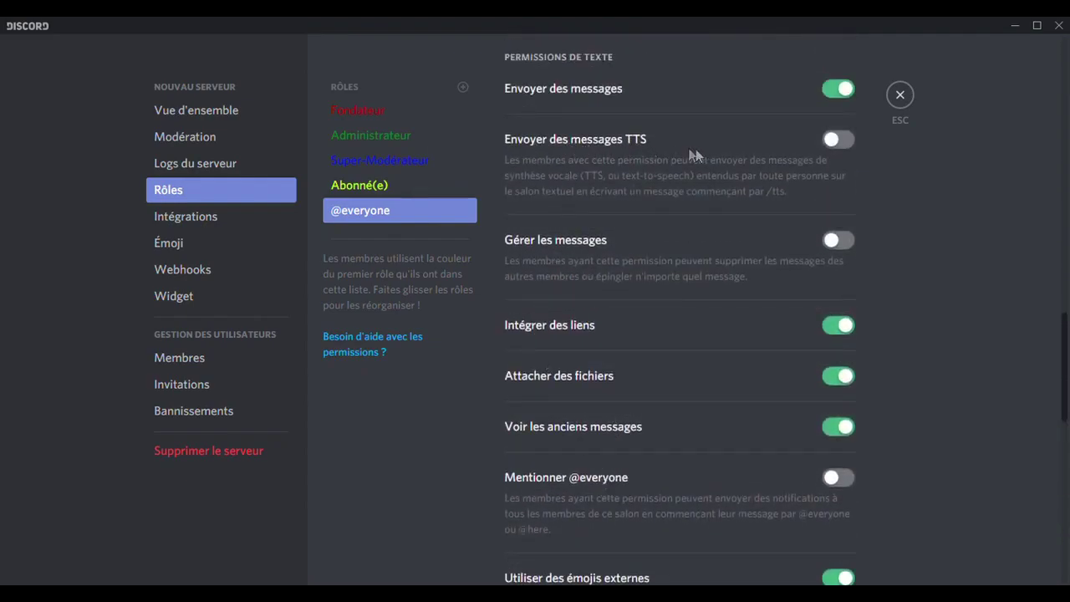
{"action": "left_click", "coordinate": [357, 185]}
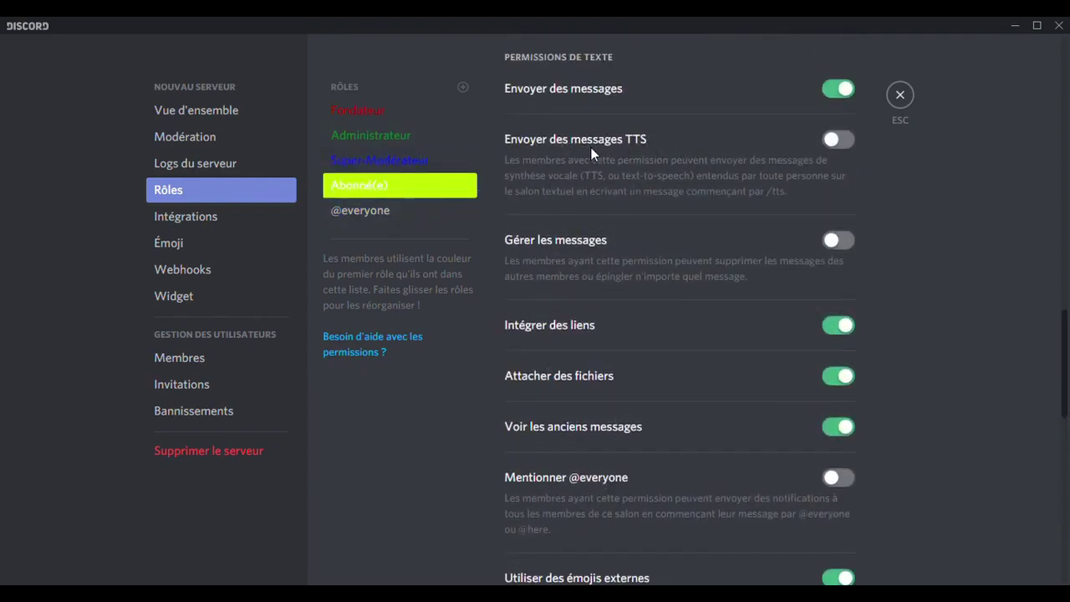
{"action": "scroll", "coordinate": [587, 158], "scroll_direction": "down", "scroll_amount": 2}
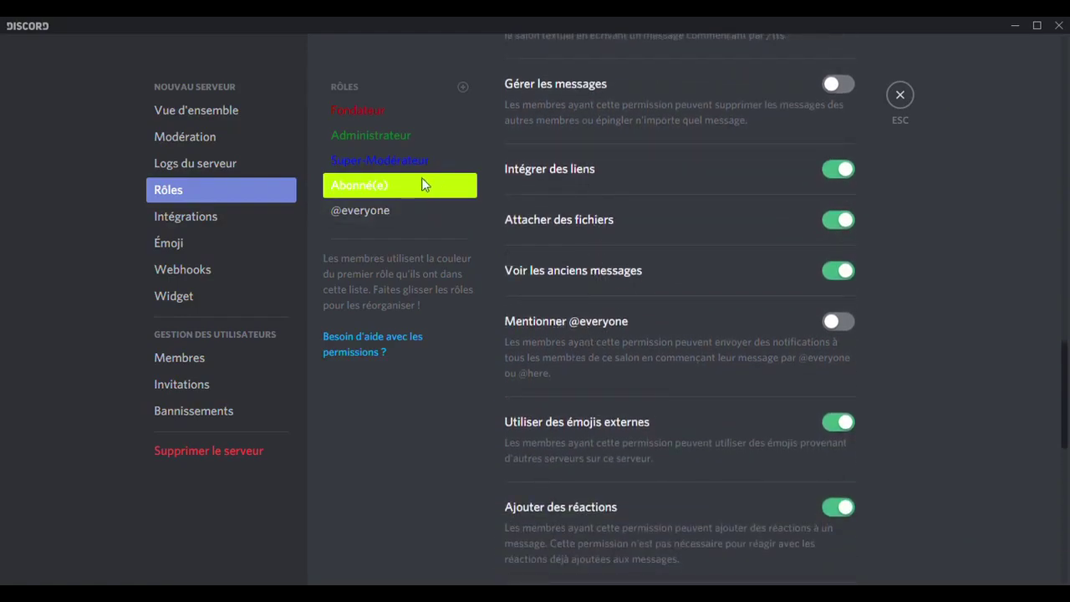
{"action": "scroll", "coordinate": [563, 140], "scroll_direction": "down", "scroll_amount": 8}
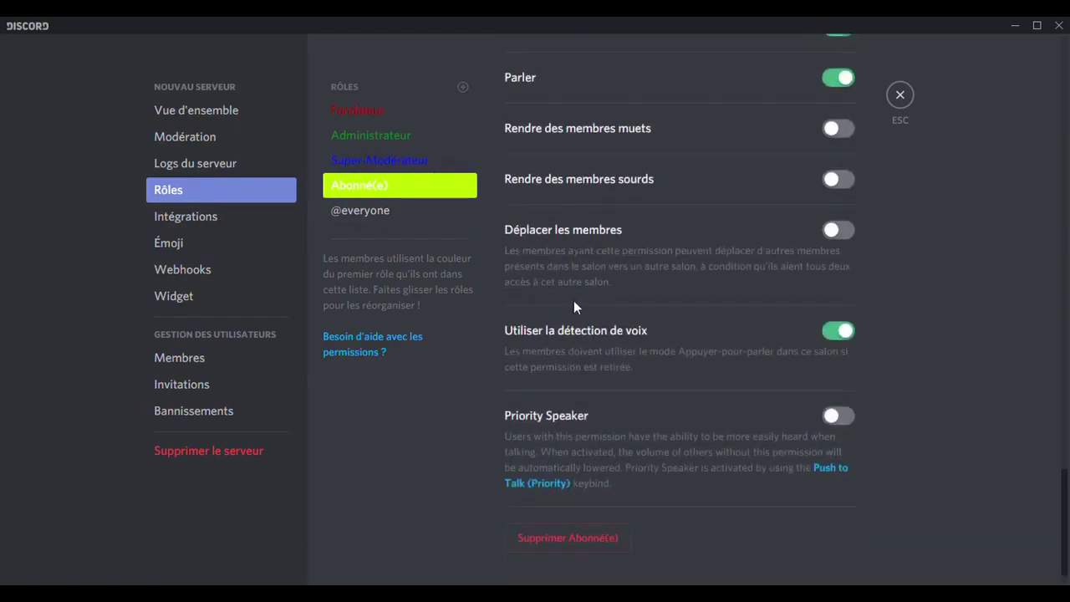
{"action": "scroll", "coordinate": [588, 280], "scroll_direction": "up", "scroll_amount": 8}
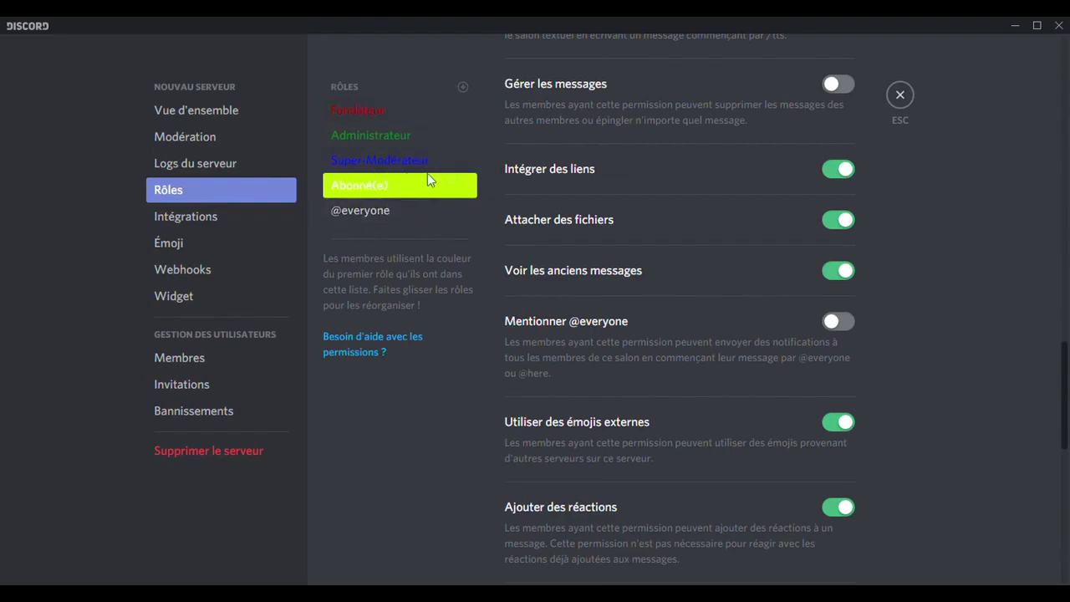
{"action": "scroll", "coordinate": [642, 205], "scroll_direction": "up", "scroll_amount": 8}
{"action": "scroll", "coordinate": [635, 180], "scroll_direction": "up", "scroll_amount": 10}
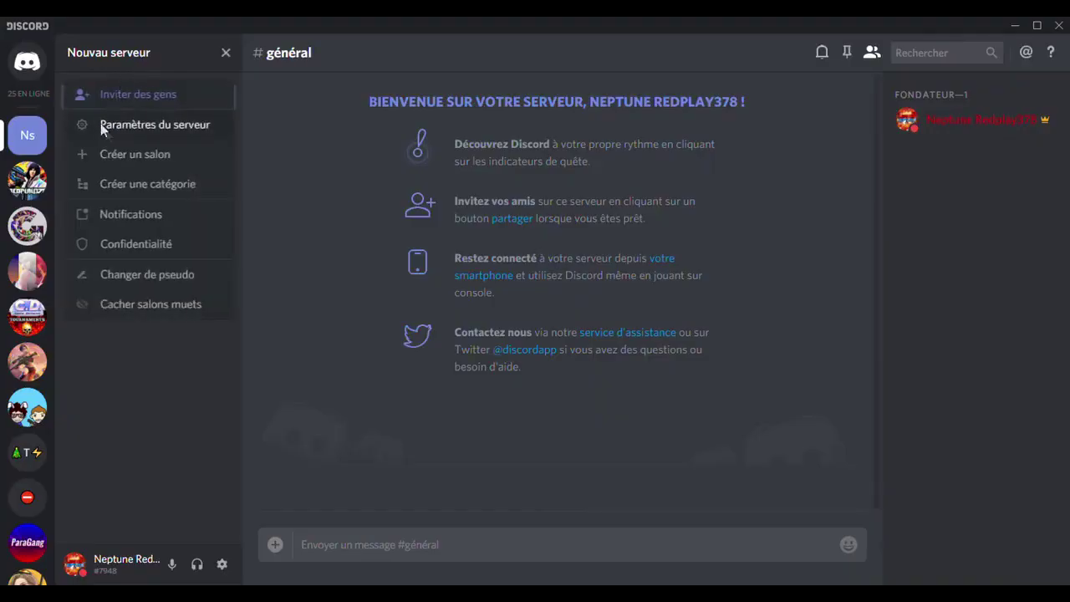
{"action": "left_click", "coordinate": [100, 123]}
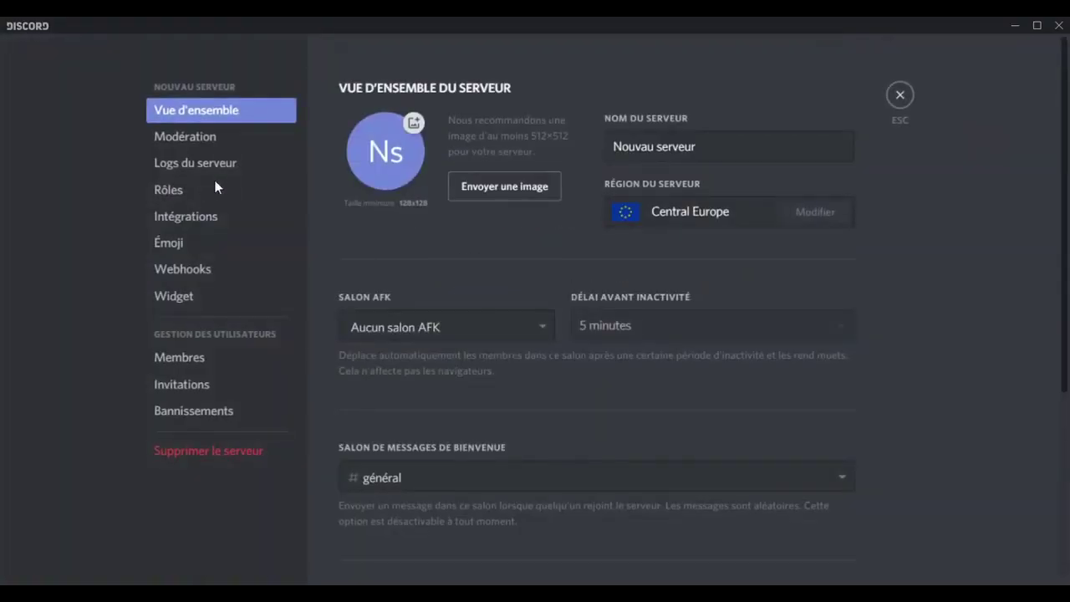
{"action": "left_click", "coordinate": [201, 190]}
{"action": "scroll", "coordinate": [374, 146], "scroll_direction": "down", "scroll_amount": 5}
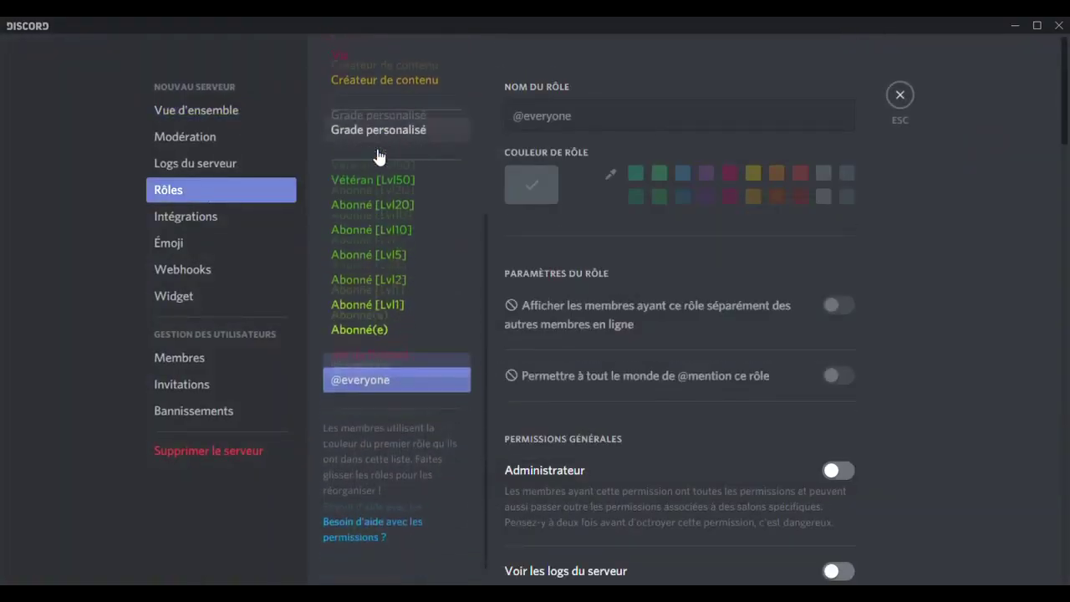
{"action": "scroll", "coordinate": [374, 142], "scroll_direction": "up", "scroll_amount": 5}
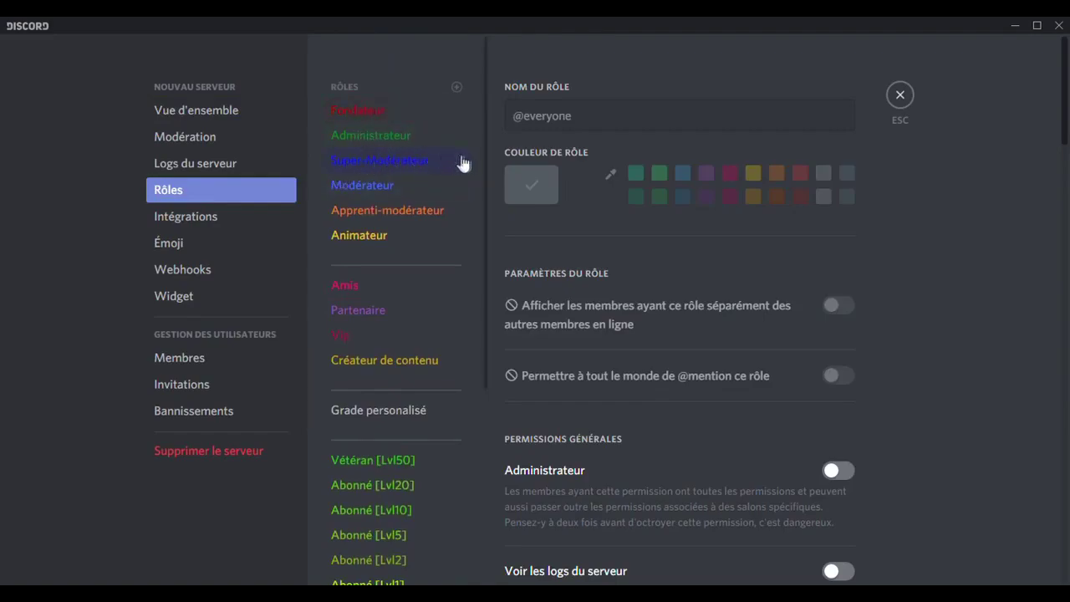
{"action": "scroll", "coordinate": [451, 157], "scroll_direction": "down", "scroll_amount": 2}
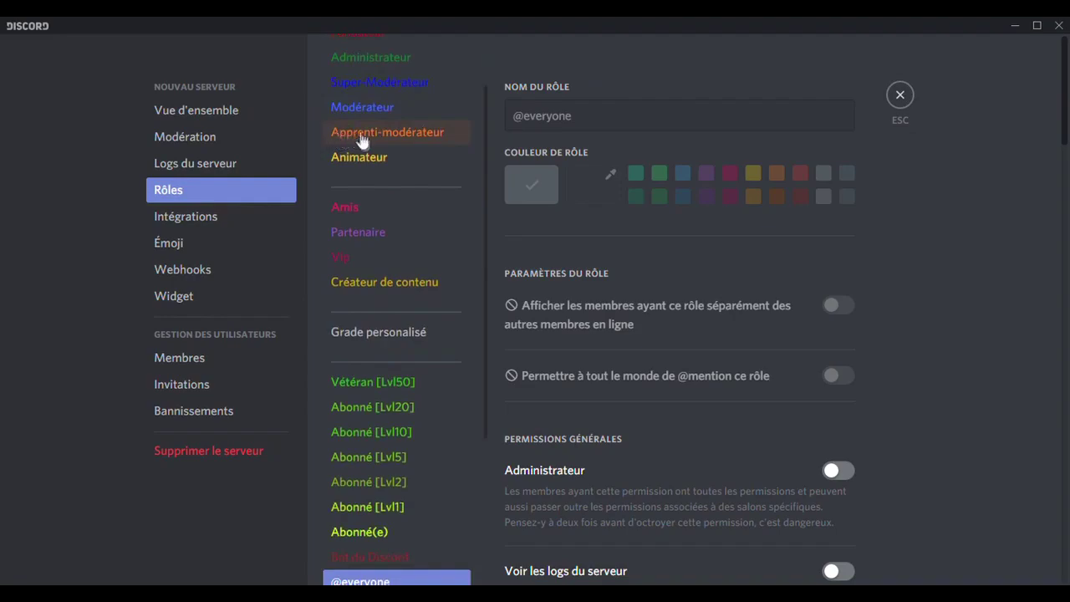
{"action": "scroll", "coordinate": [363, 245], "scroll_direction": "down", "scroll_amount": 2}
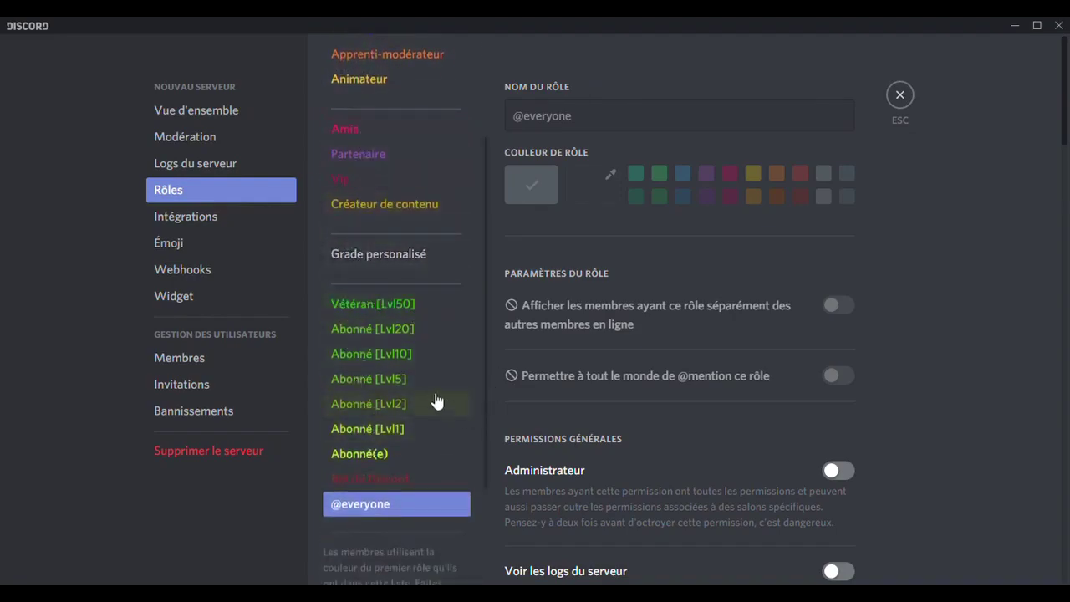
{"action": "scroll", "coordinate": [400, 288], "scroll_direction": "up", "scroll_amount": 4}
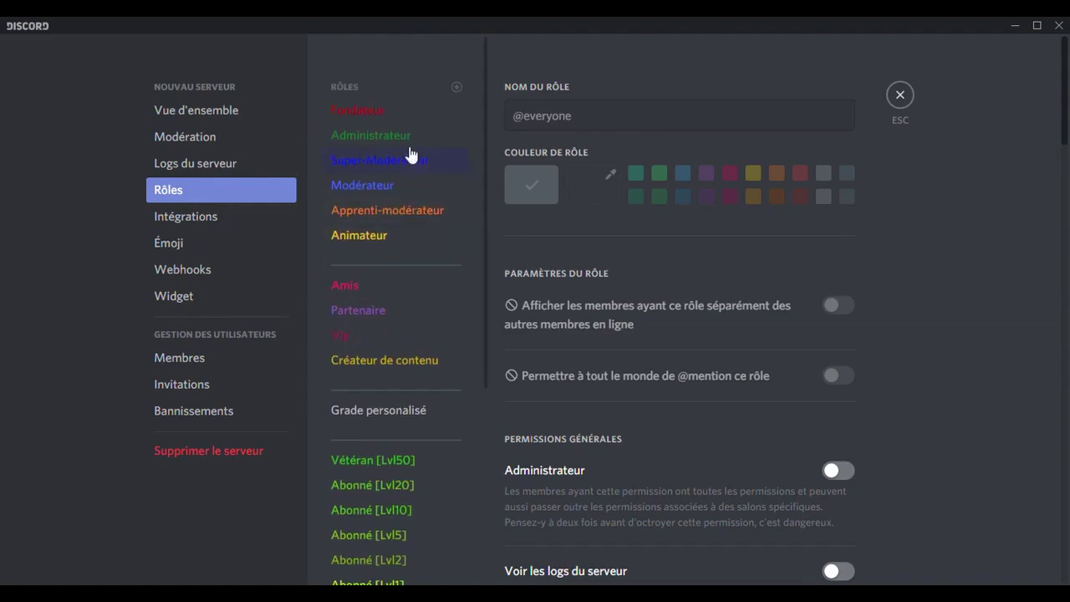
Check the Fondateur role's settings and review the general, text and voice permissions of the Administrateur role.
{"action": "left_click", "coordinate": [395, 117]}
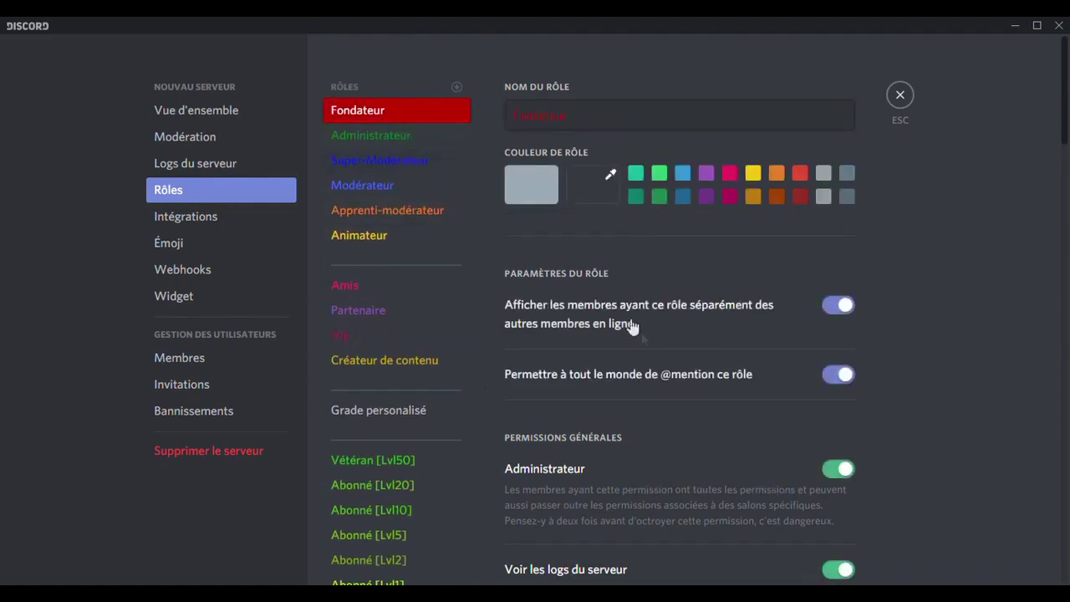
{"action": "left_click", "coordinate": [417, 137]}
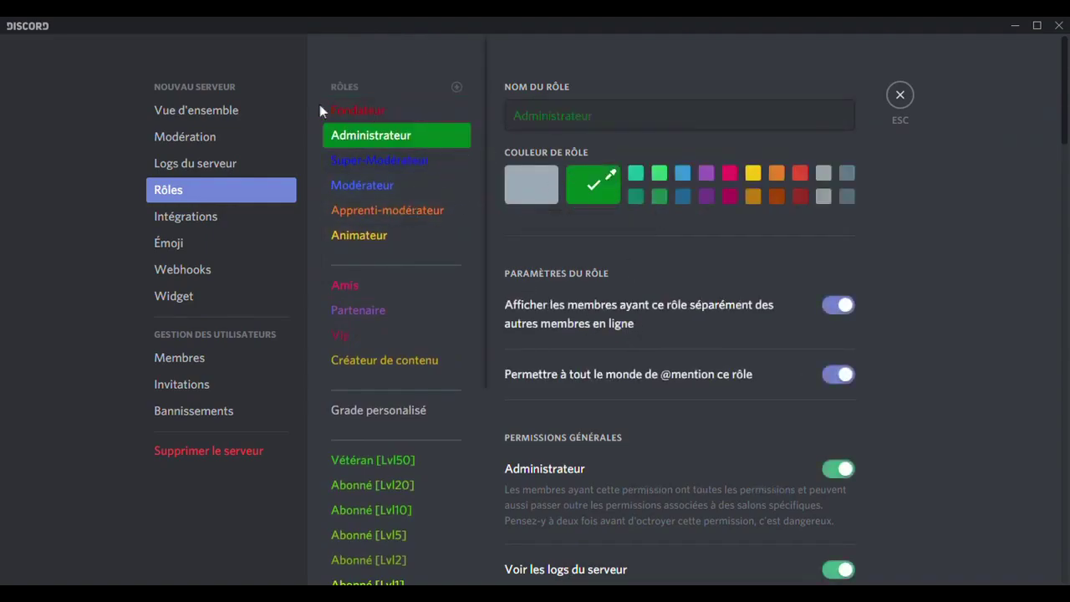
{"action": "scroll", "coordinate": [657, 219], "scroll_direction": "down", "scroll_amount": 6}
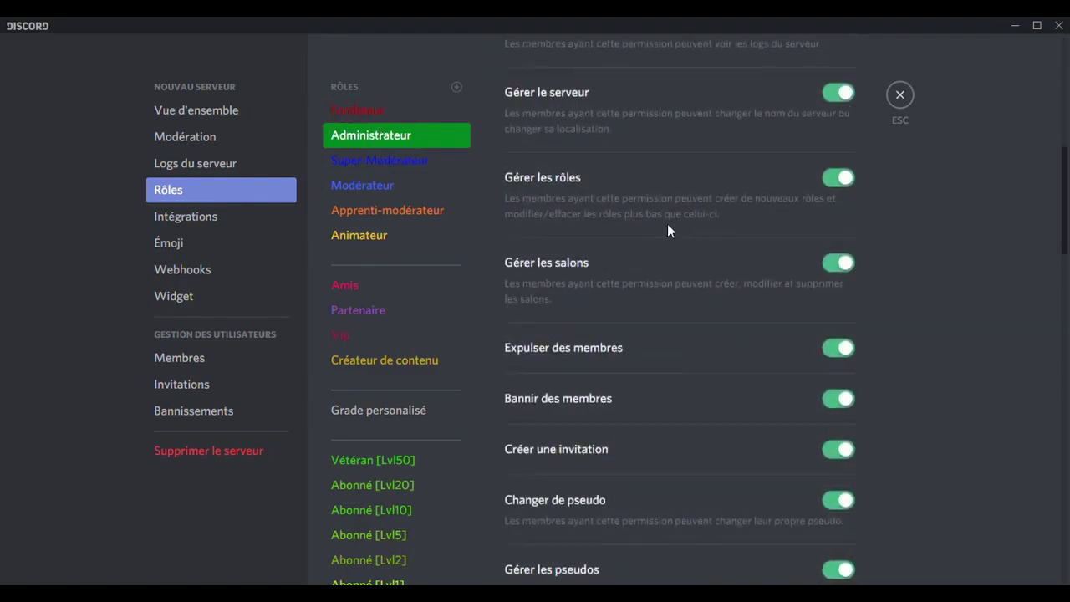
{"action": "scroll", "coordinate": [673, 227], "scroll_direction": "down", "scroll_amount": 10}
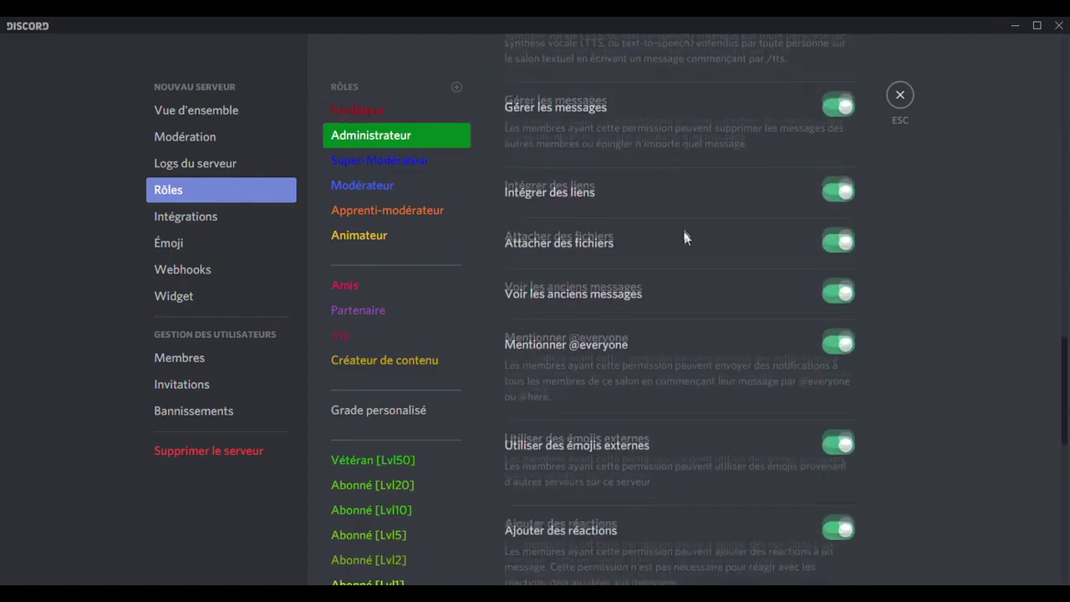
{"action": "scroll", "coordinate": [681, 217], "scroll_direction": "down", "scroll_amount": 5}
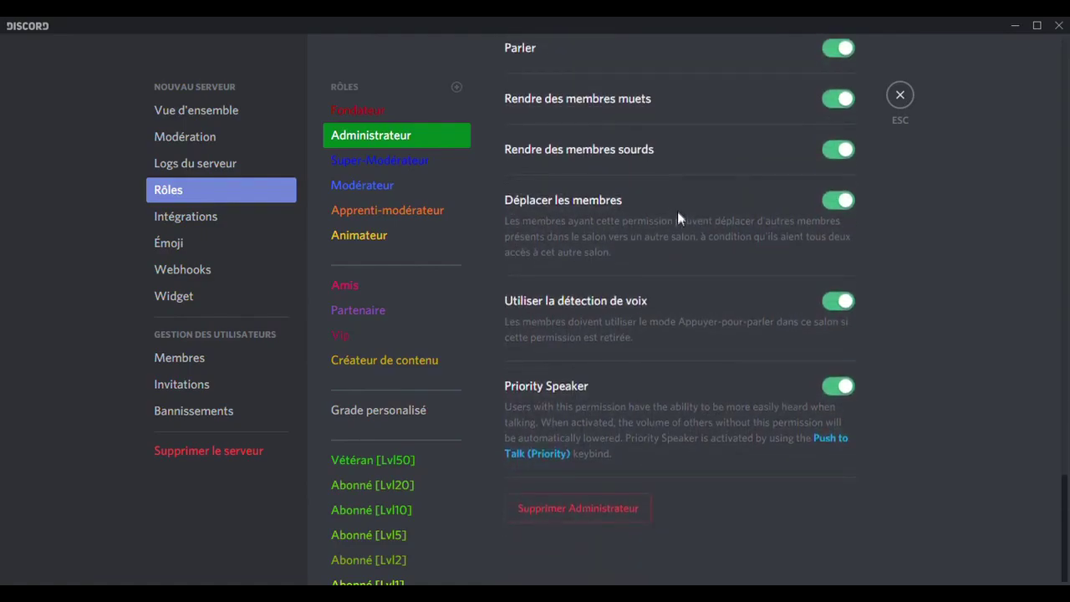
{"action": "scroll", "coordinate": [677, 211], "scroll_direction": "up", "scroll_amount": 5}
{"action": "scroll", "coordinate": [673, 196], "scroll_direction": "up", "scroll_amount": 10}
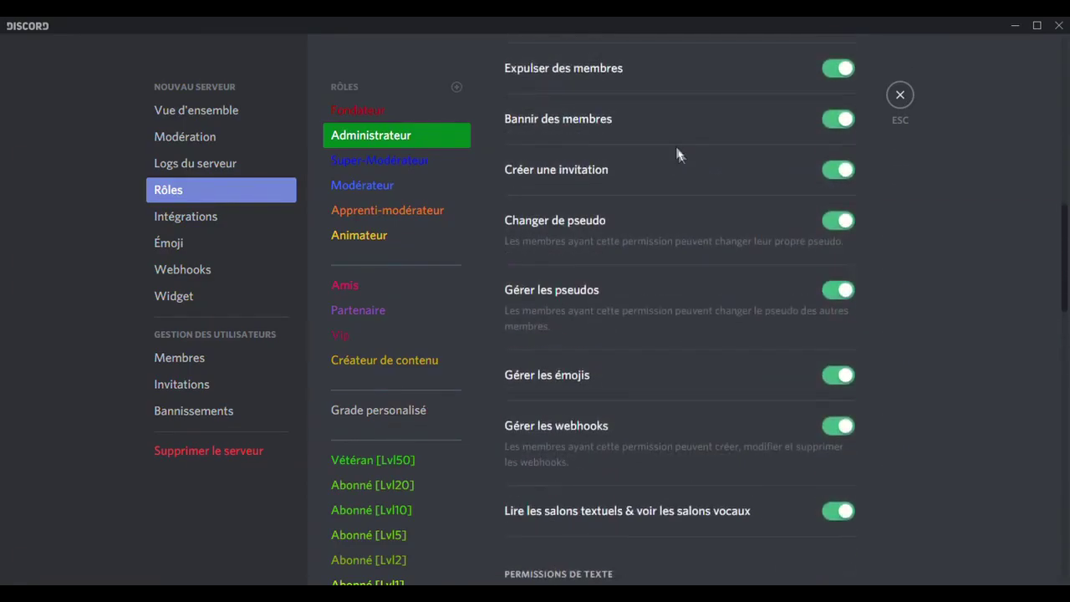
{"action": "scroll", "coordinate": [677, 177], "scroll_direction": "up", "scroll_amount": 5}
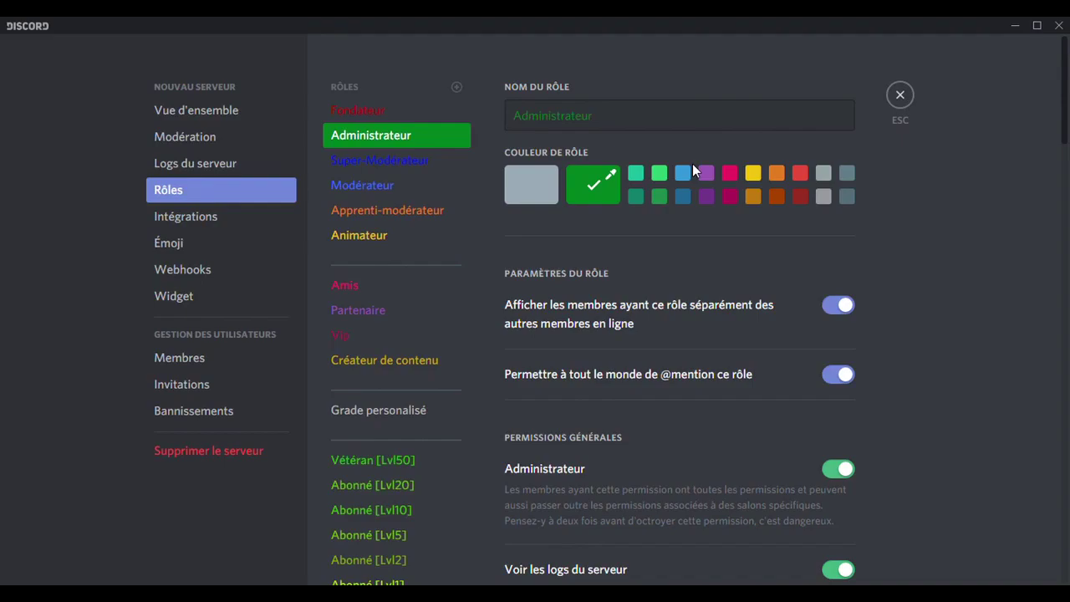
Review the role settings and the general, text and voice permissions of the Super-Modérateur role.
{"action": "left_click", "coordinate": [425, 161]}
{"action": "scroll", "coordinate": [585, 201], "scroll_direction": "down", "scroll_amount": 2}
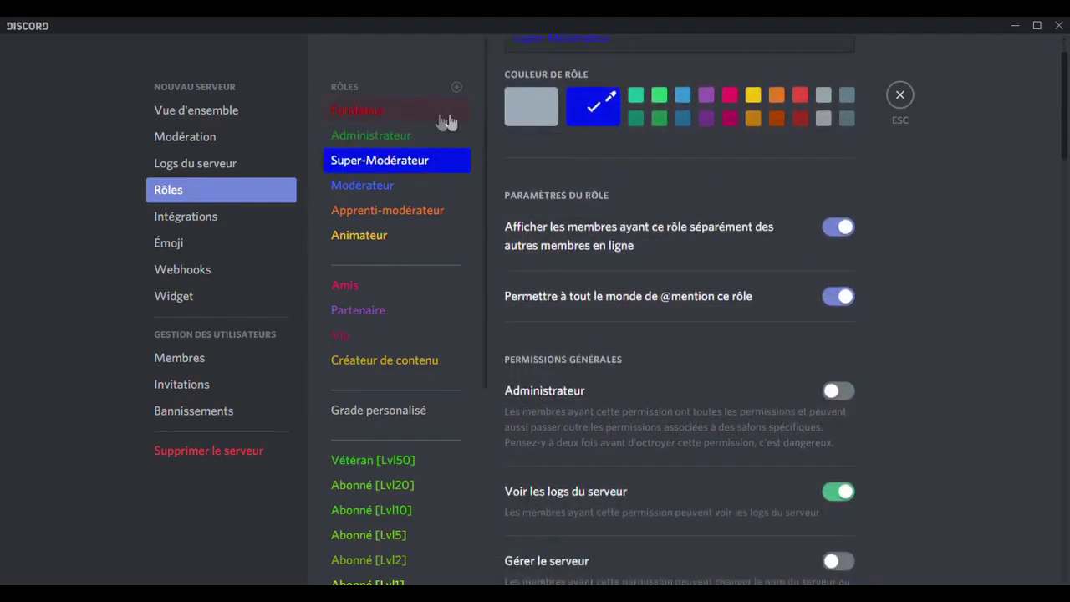
{"action": "scroll", "coordinate": [476, 171], "scroll_direction": "down", "scroll_amount": 5}
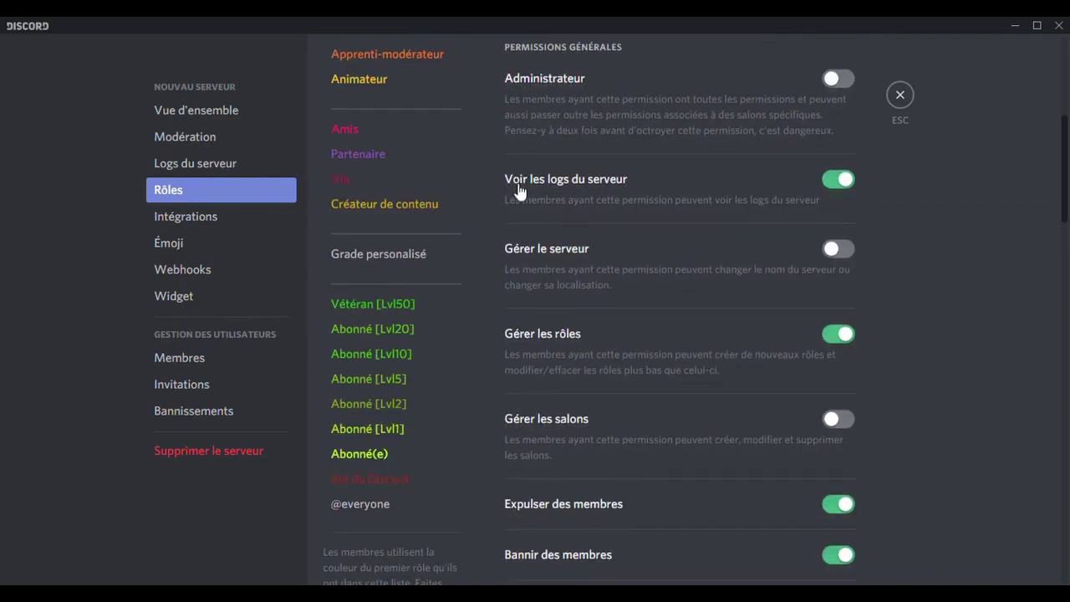
{"action": "scroll", "coordinate": [517, 191], "scroll_direction": "down", "scroll_amount": 5}
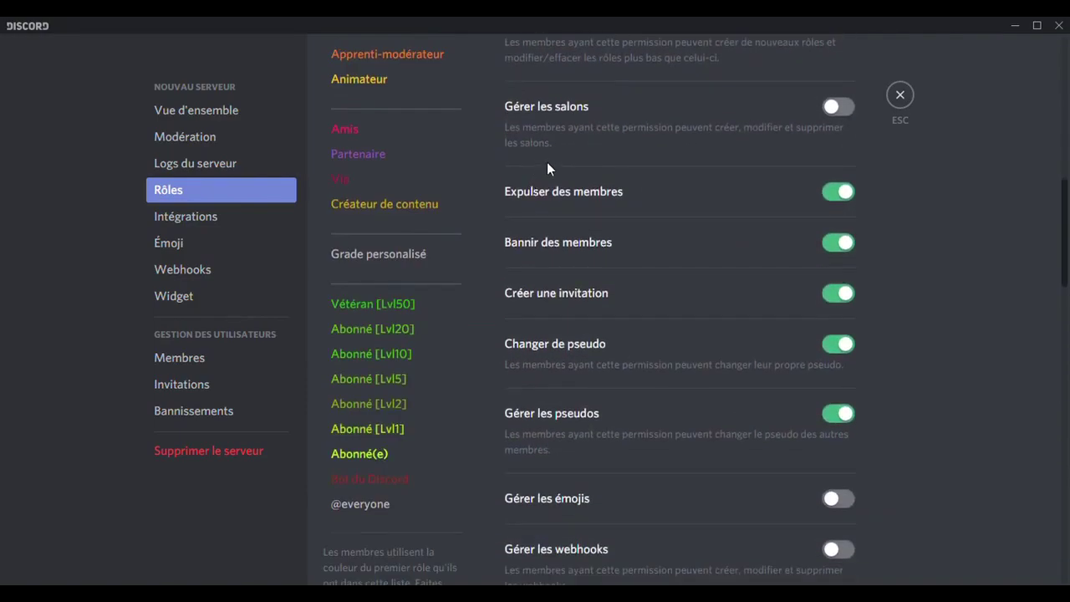
{"action": "scroll", "coordinate": [547, 168], "scroll_direction": "down", "scroll_amount": 1}
{"action": "scroll", "coordinate": [566, 199], "scroll_direction": "down", "scroll_amount": 4}
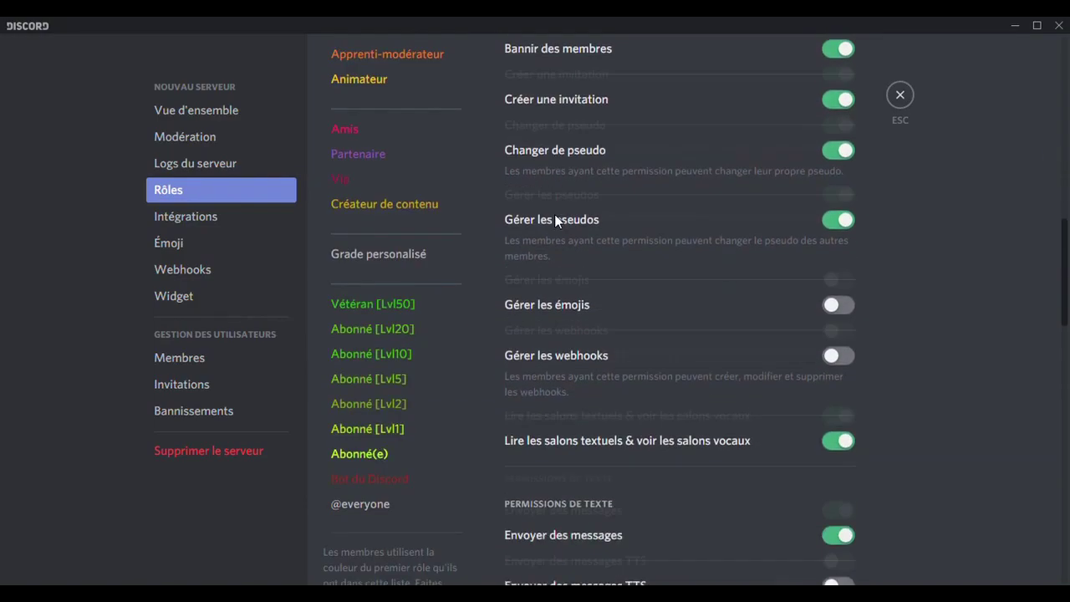
{"action": "scroll", "coordinate": [554, 188], "scroll_direction": "up", "scroll_amount": 1}
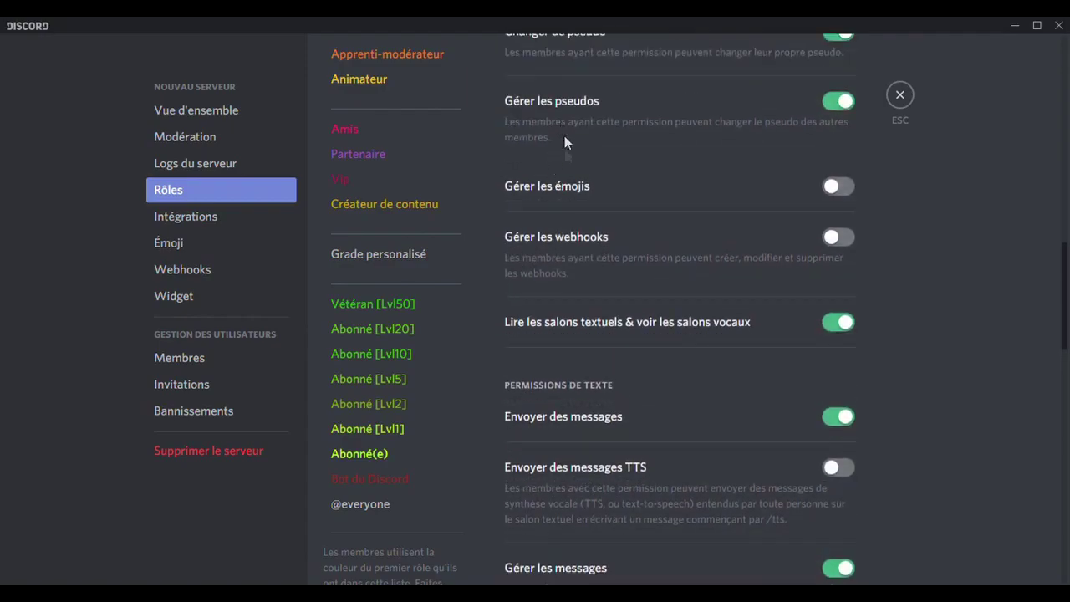
{"action": "scroll", "coordinate": [568, 188], "scroll_direction": "down", "scroll_amount": 5}
{"action": "scroll", "coordinate": [552, 192], "scroll_direction": "down", "scroll_amount": 3}
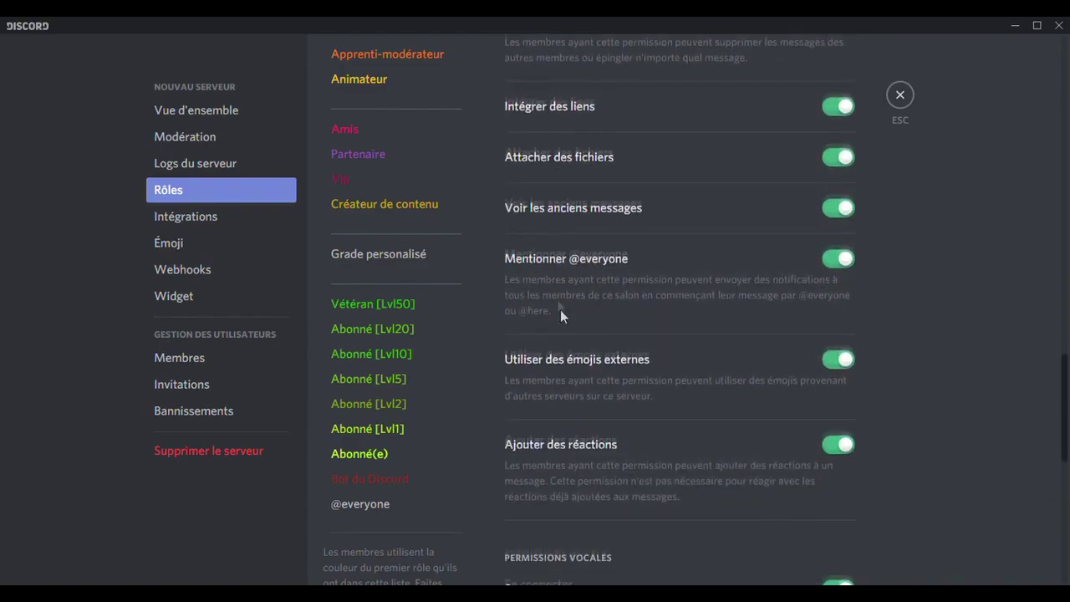
{"action": "scroll", "coordinate": [533, 282], "scroll_direction": "down", "scroll_amount": 5}
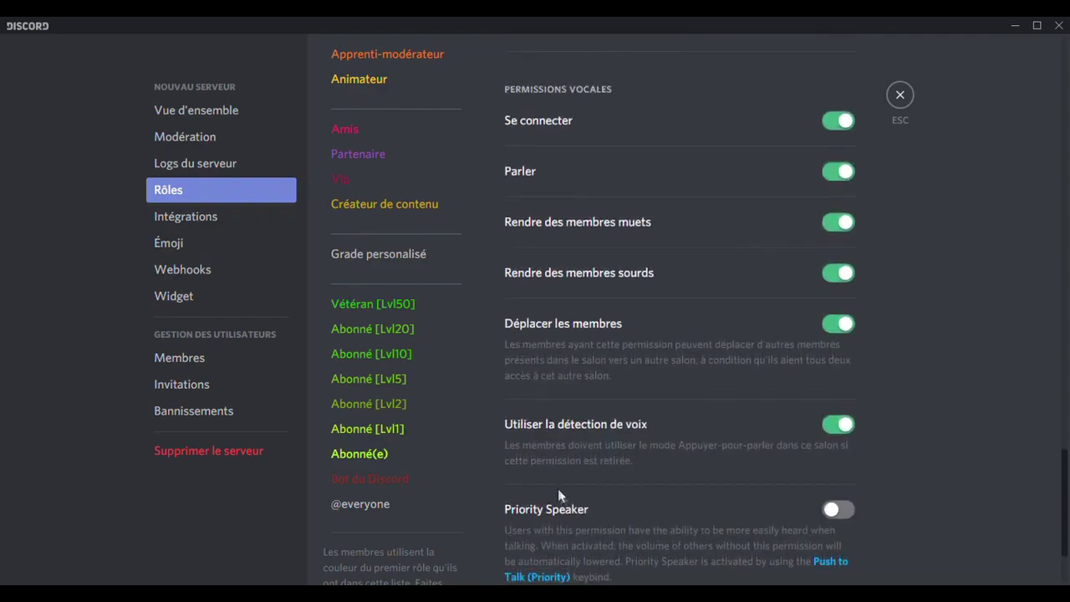
{"action": "scroll", "coordinate": [443, 150], "scroll_direction": "up", "scroll_amount": 3}
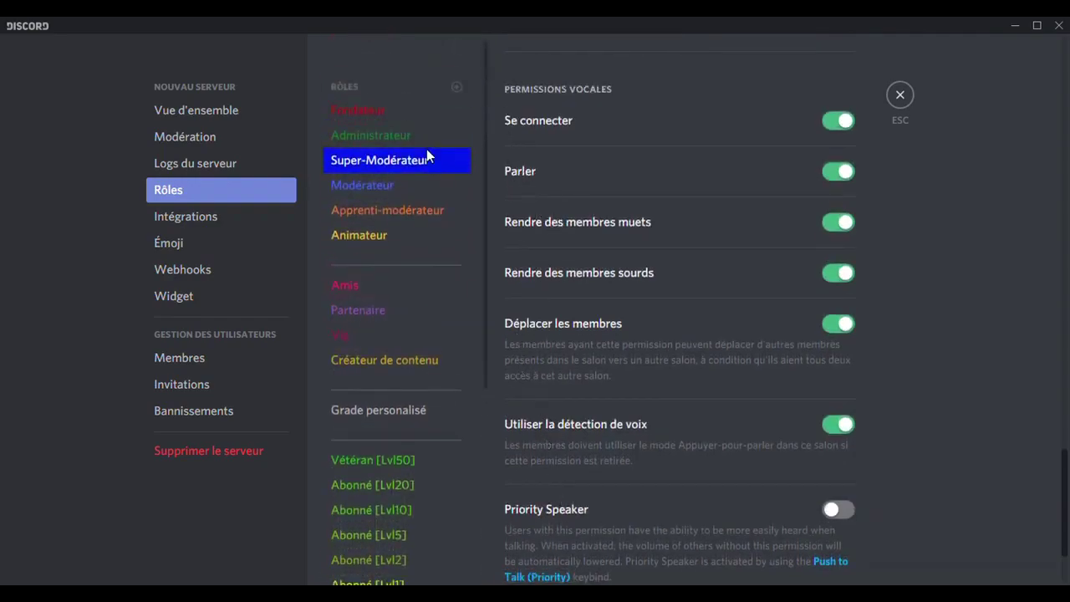
Allow the Modérateur role to mute and move members but not to deafen them, and save the changes.
{"action": "left_click", "coordinate": [359, 186]}
{"action": "scroll", "coordinate": [538, 228], "scroll_direction": "down", "scroll_amount": 1}
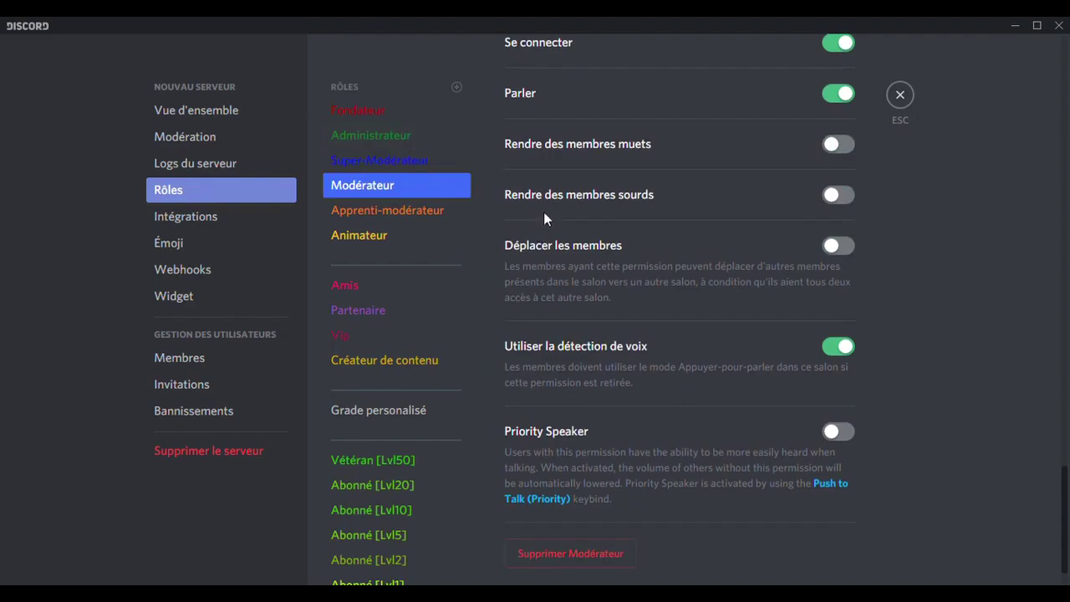
{"action": "left_click", "coordinate": [838, 145]}
{"action": "left_click", "coordinate": [836, 194]}
{"action": "left_click", "coordinate": [838, 246]}
{"action": "left_click", "coordinate": [813, 539]}
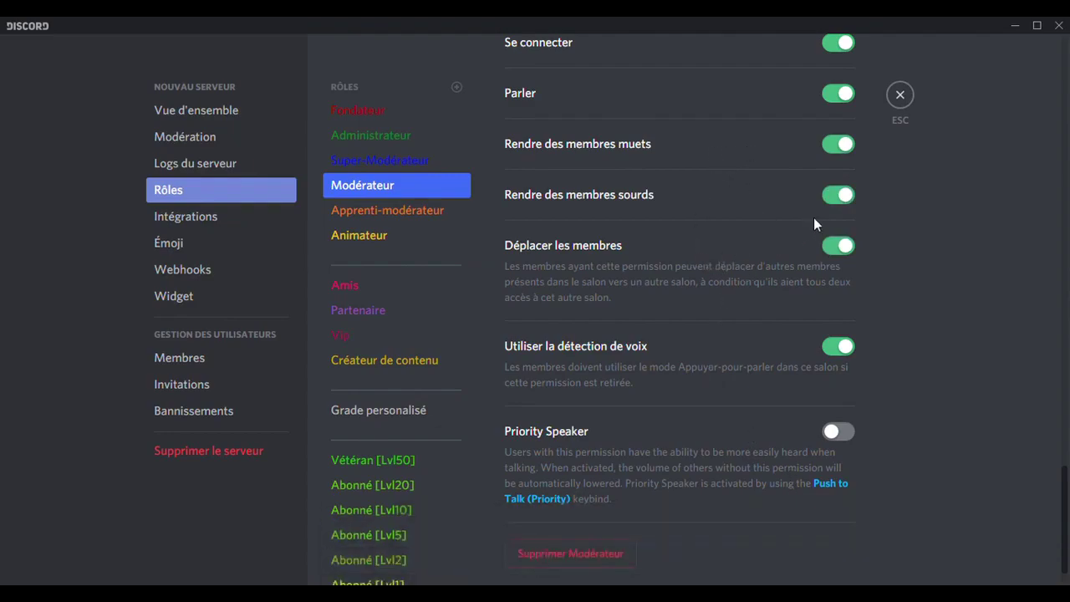
{"action": "left_click", "coordinate": [836, 194]}
{"action": "left_click", "coordinate": [806, 551]}
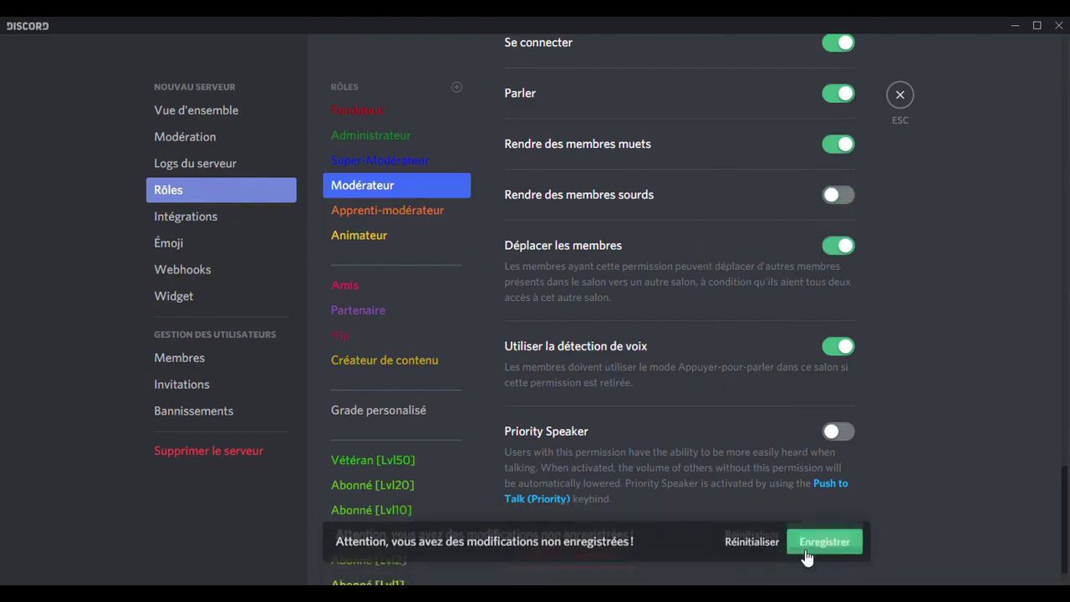
Review the Modérateur role's voice, text and general permissions.
{"action": "scroll", "coordinate": [836, 244], "scroll_direction": "up", "scroll_amount": 2}
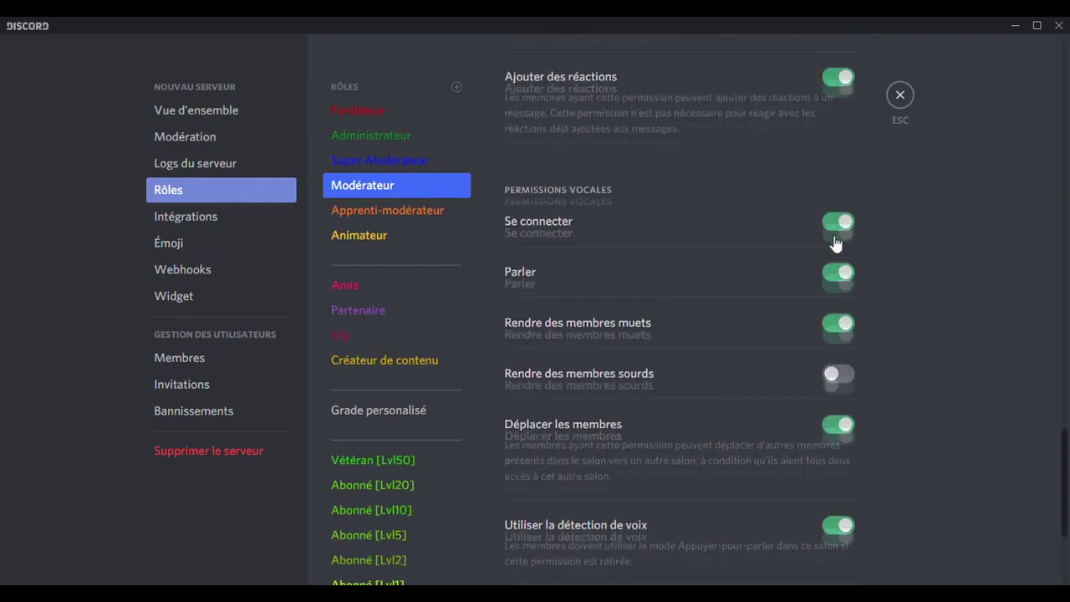
{"action": "scroll", "coordinate": [681, 267], "scroll_direction": "up", "scroll_amount": 6}
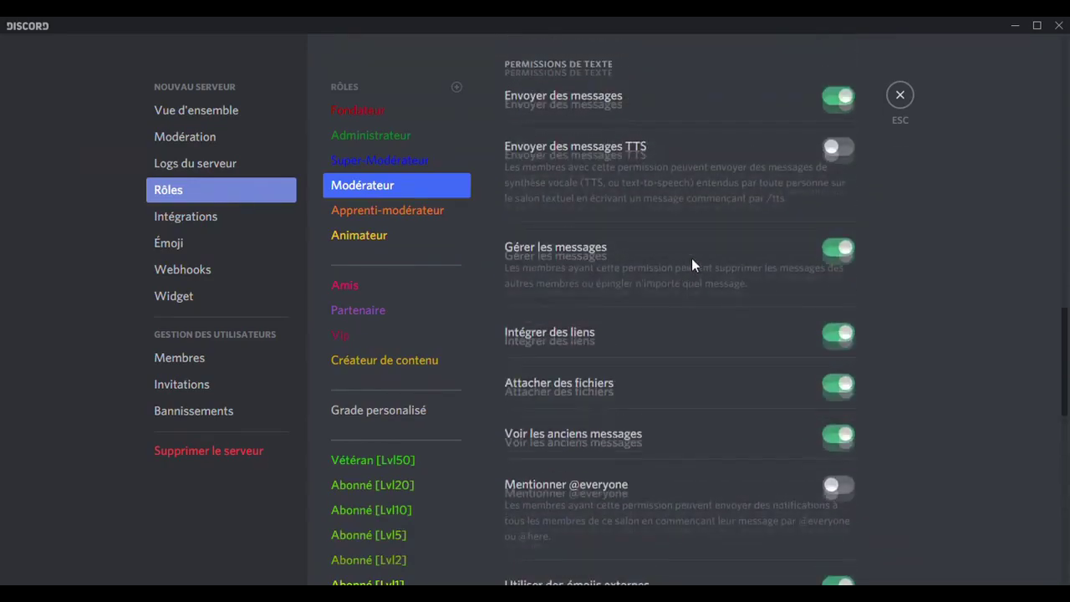
{"action": "scroll", "coordinate": [688, 260], "scroll_direction": "up", "scroll_amount": 3}
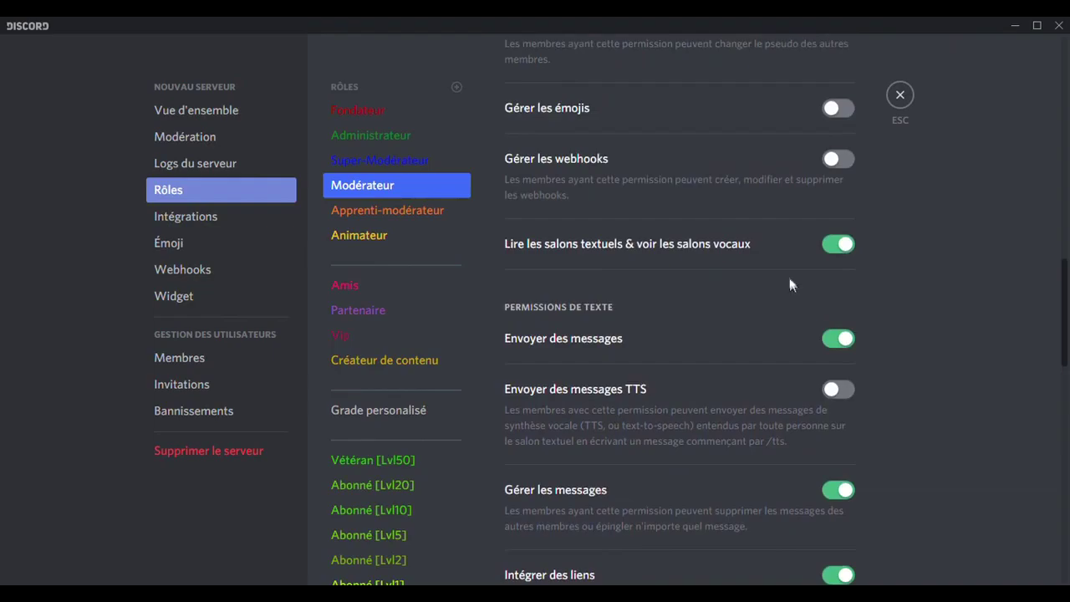
{"action": "scroll", "coordinate": [789, 276], "scroll_direction": "up", "scroll_amount": 7}
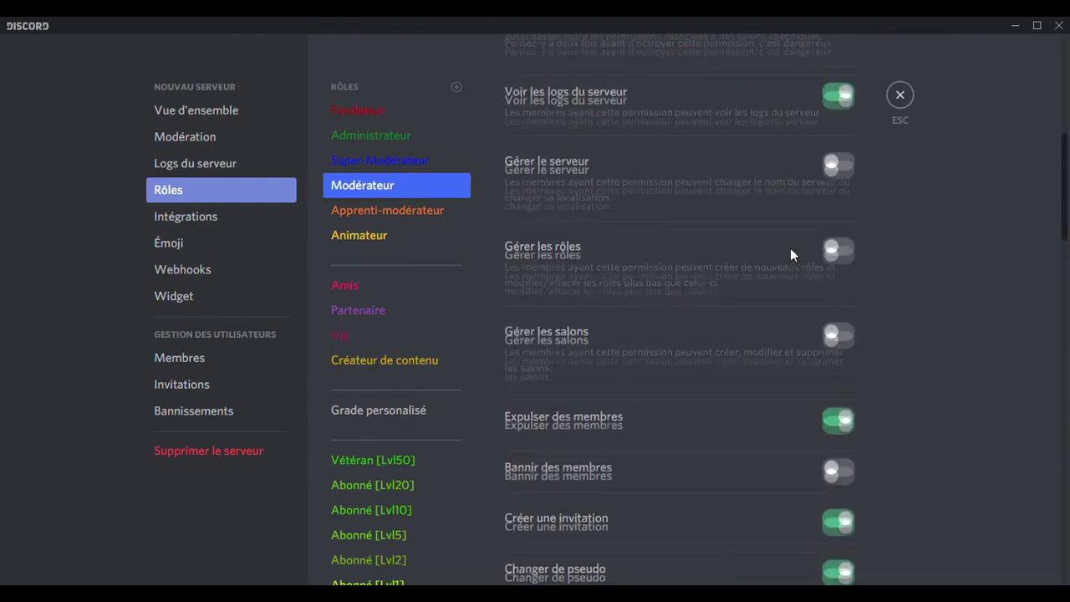
Try allowing the Modérateur role to manage roles, compare it with Super-Modérateur, and withdraw that permission again.
{"action": "left_click", "coordinate": [832, 261]}
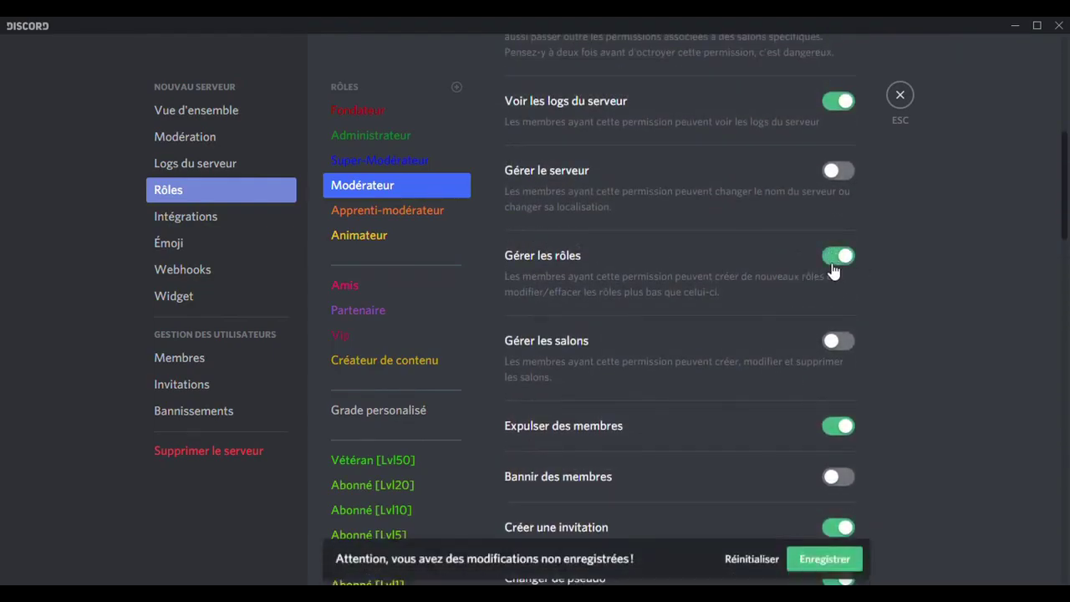
{"action": "scroll", "coordinate": [756, 266], "scroll_direction": "up", "scroll_amount": 2}
{"action": "left_click", "coordinate": [430, 170]}
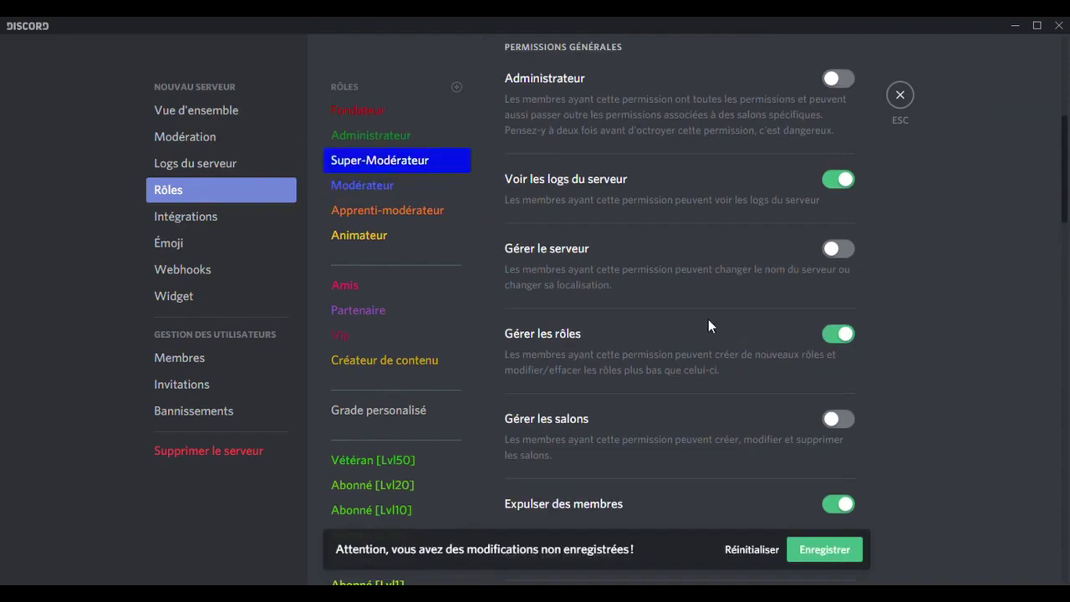
{"action": "left_click", "coordinate": [408, 187]}
{"action": "left_click", "coordinate": [837, 335]}
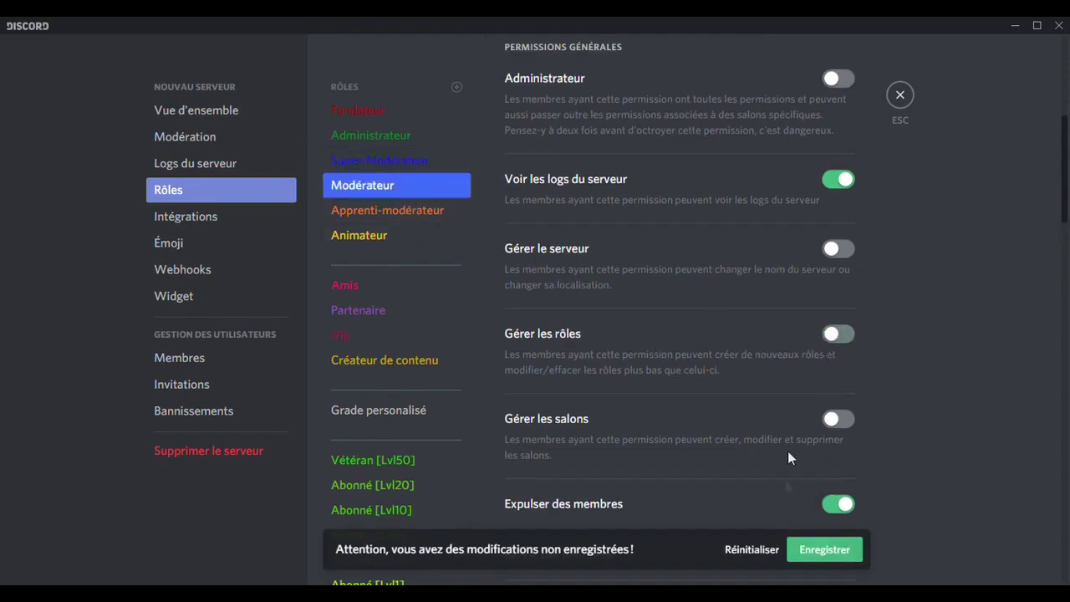
{"action": "left_click", "coordinate": [798, 550]}
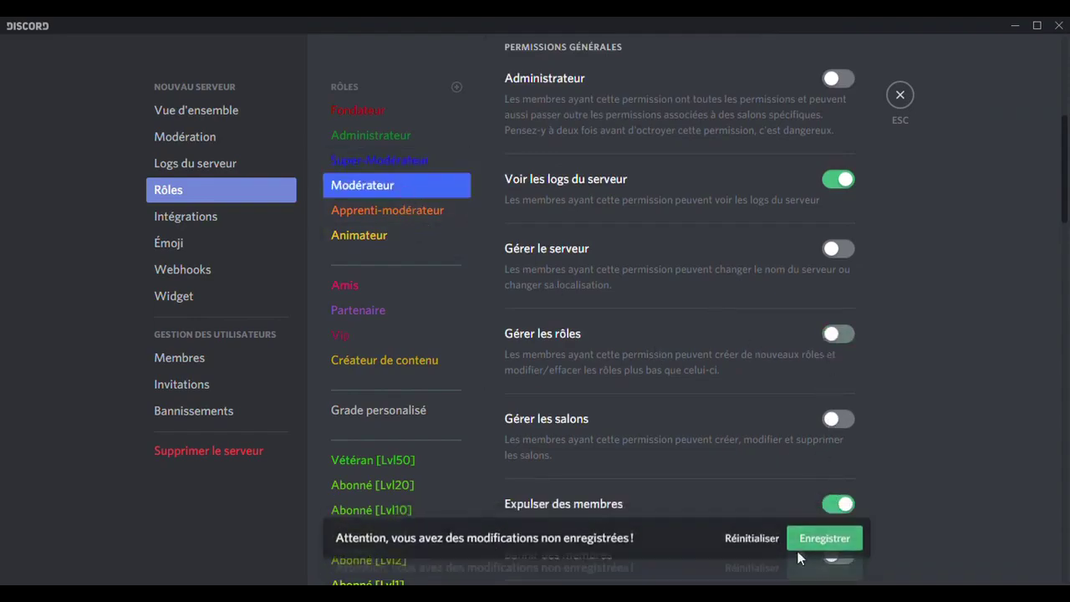
Review the general, text and voice permissions of the Apprenti-modérateur role.
{"action": "left_click", "coordinate": [374, 221]}
{"action": "scroll", "coordinate": [633, 265], "scroll_direction": "down", "scroll_amount": 10}
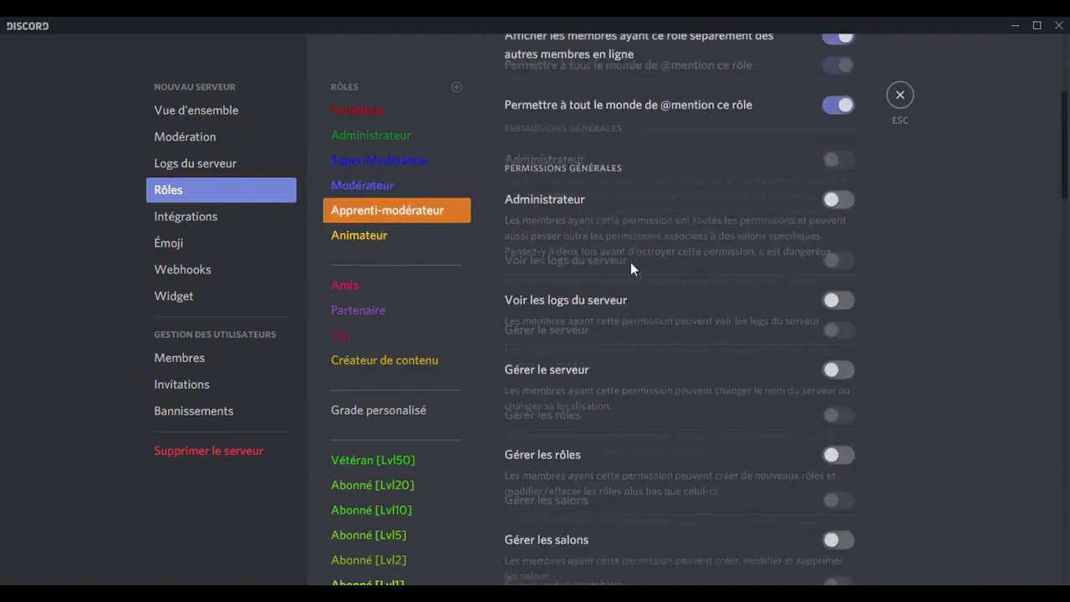
{"action": "scroll", "coordinate": [643, 285], "scroll_direction": "down", "scroll_amount": 10}
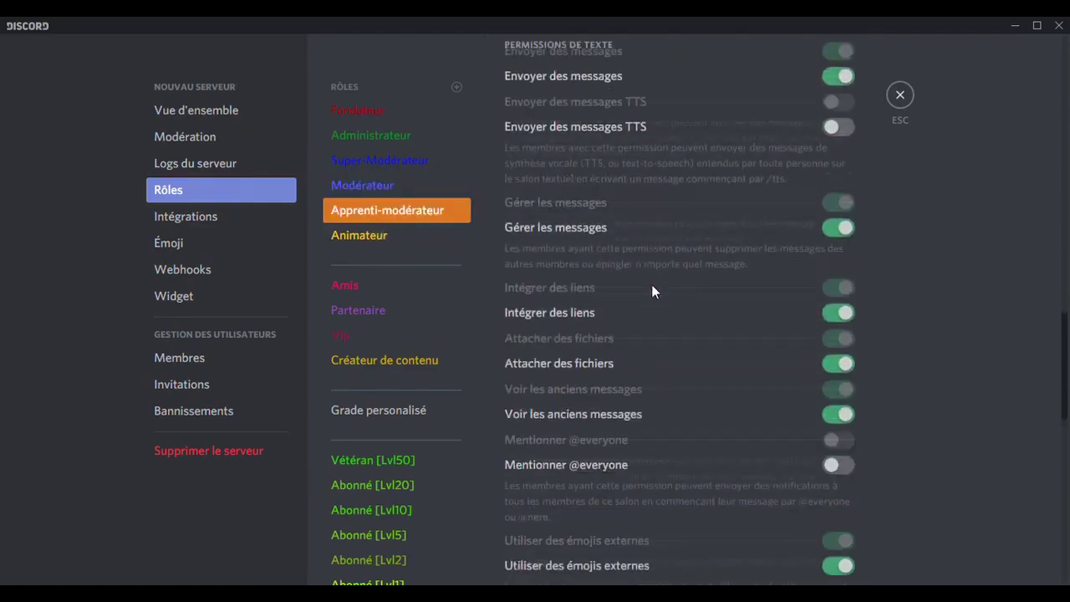
{"action": "scroll", "coordinate": [652, 287], "scroll_direction": "down", "scroll_amount": 3}
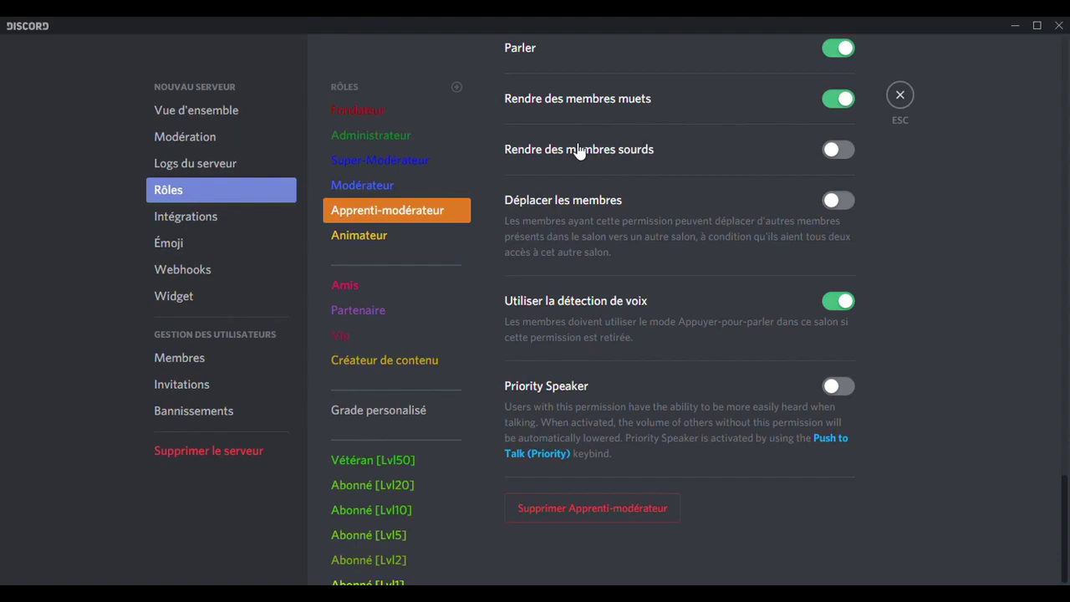
{"action": "scroll", "coordinate": [604, 151], "scroll_direction": "up", "scroll_amount": 3}
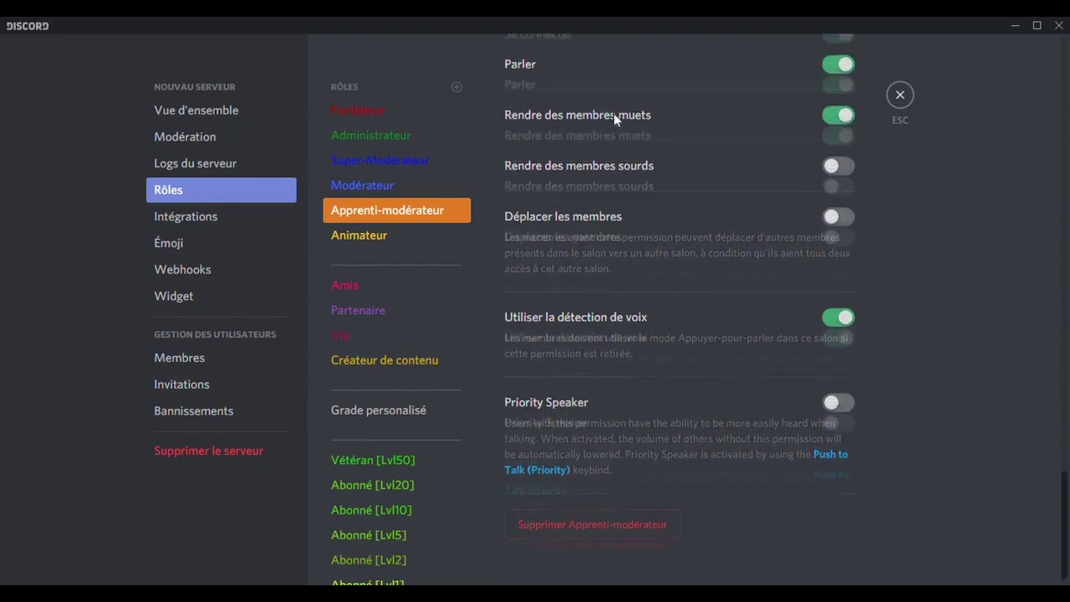
{"action": "scroll", "coordinate": [601, 229], "scroll_direction": "up", "scroll_amount": 5}
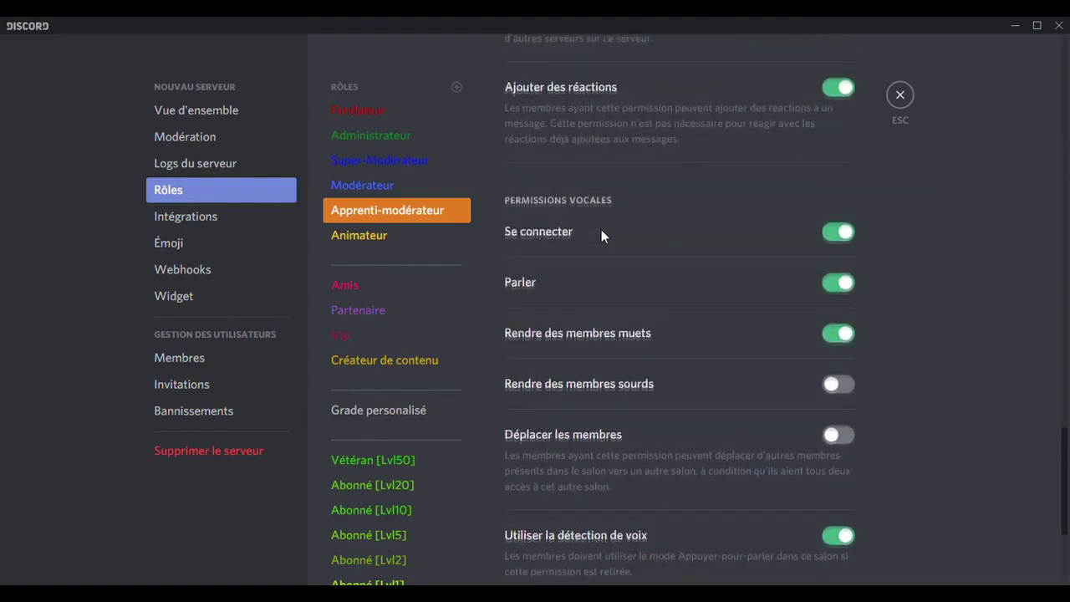
{"action": "scroll", "coordinate": [606, 225], "scroll_direction": "up", "scroll_amount": 3}
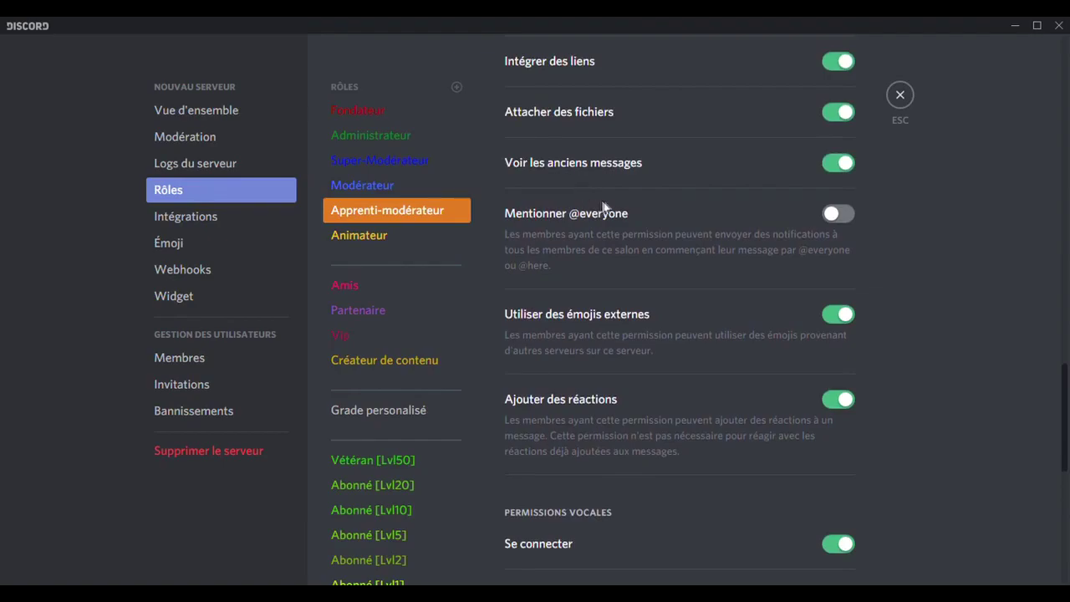
{"action": "scroll", "coordinate": [614, 205], "scroll_direction": "down", "scroll_amount": 2}
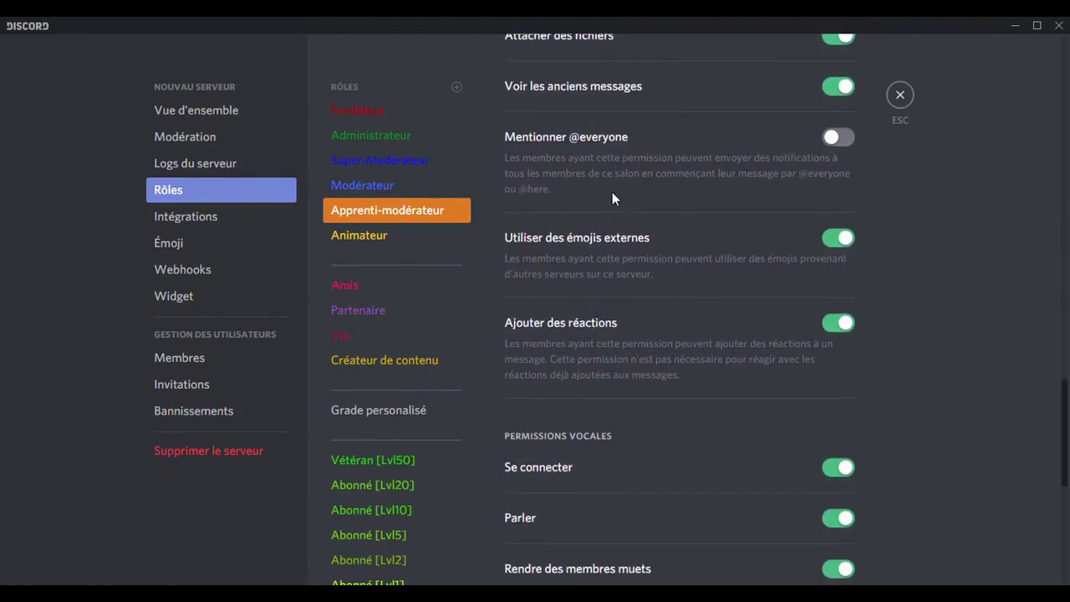
{"action": "scroll", "coordinate": [611, 198], "scroll_direction": "up", "scroll_amount": 2}
{"action": "scroll", "coordinate": [660, 184], "scroll_direction": "up", "scroll_amount": 4}
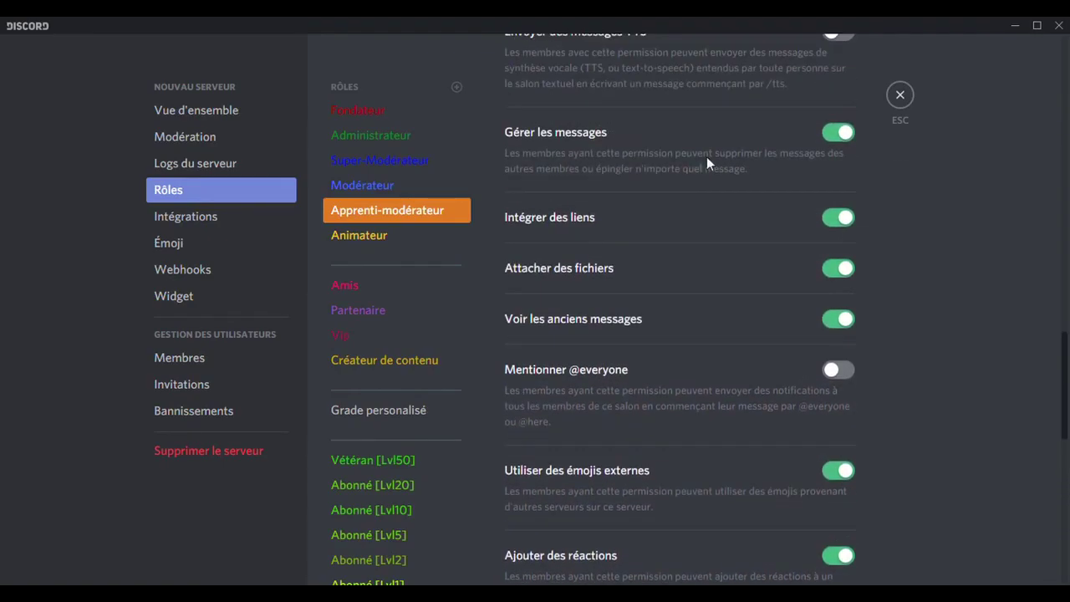
{"action": "scroll", "coordinate": [682, 147], "scroll_direction": "up", "scroll_amount": 14}
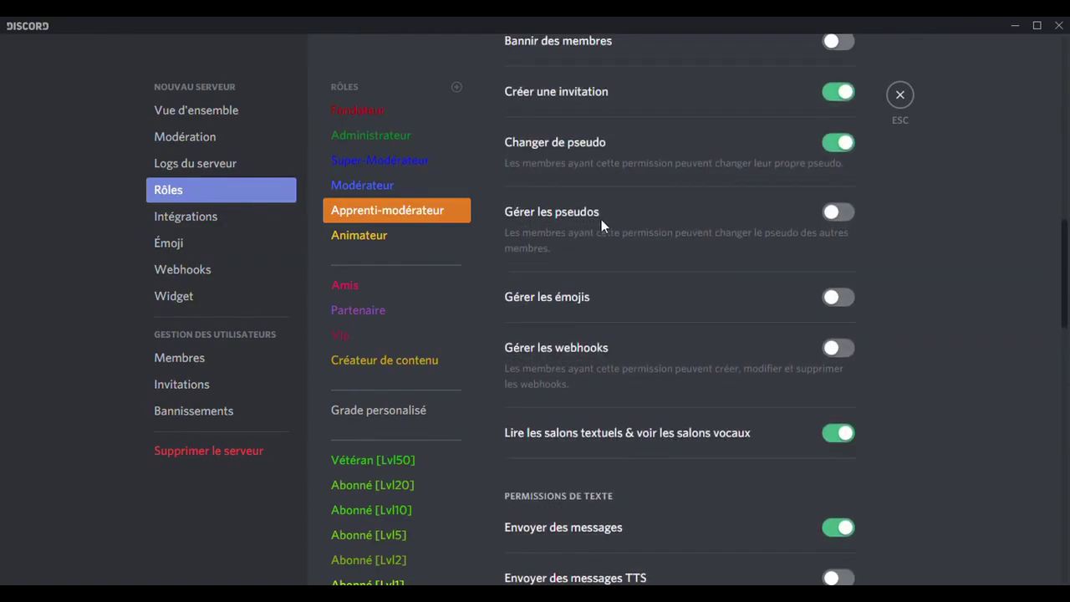
{"action": "scroll", "coordinate": [593, 235], "scroll_direction": "up", "scroll_amount": 9}
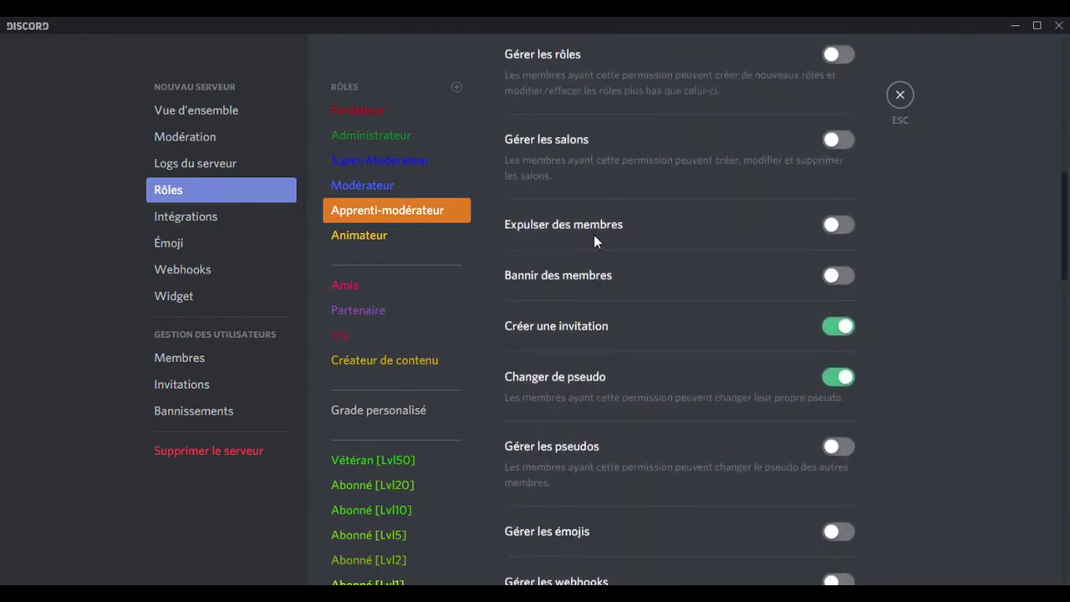
{"action": "scroll", "coordinate": [594, 235], "scroll_direction": "up", "scroll_amount": 4}
Examine the colours and display and mention settings of the Animateur, Amis, Partenaire, Vip and Créateur de contenu roles.
{"action": "left_click", "coordinate": [419, 239]}
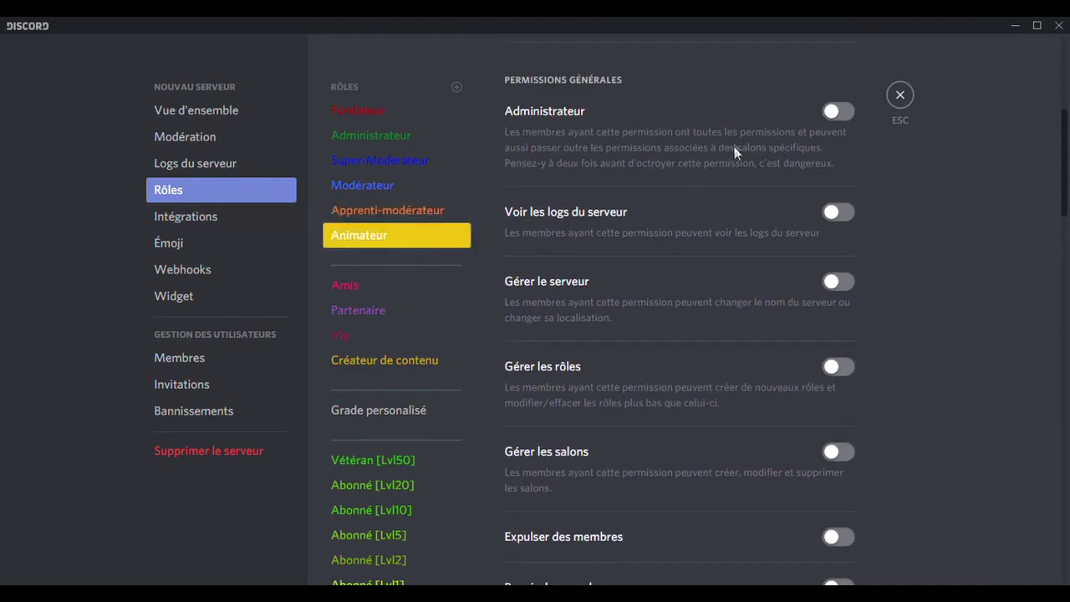
{"action": "scroll", "coordinate": [717, 148], "scroll_direction": "up", "scroll_amount": 9}
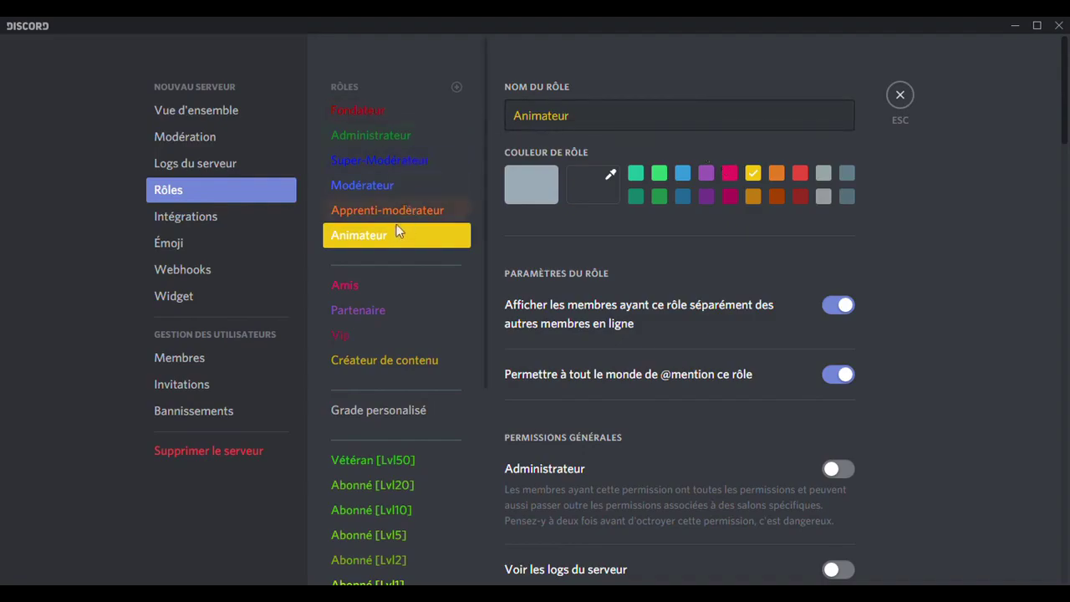
{"action": "left_click", "coordinate": [393, 288]}
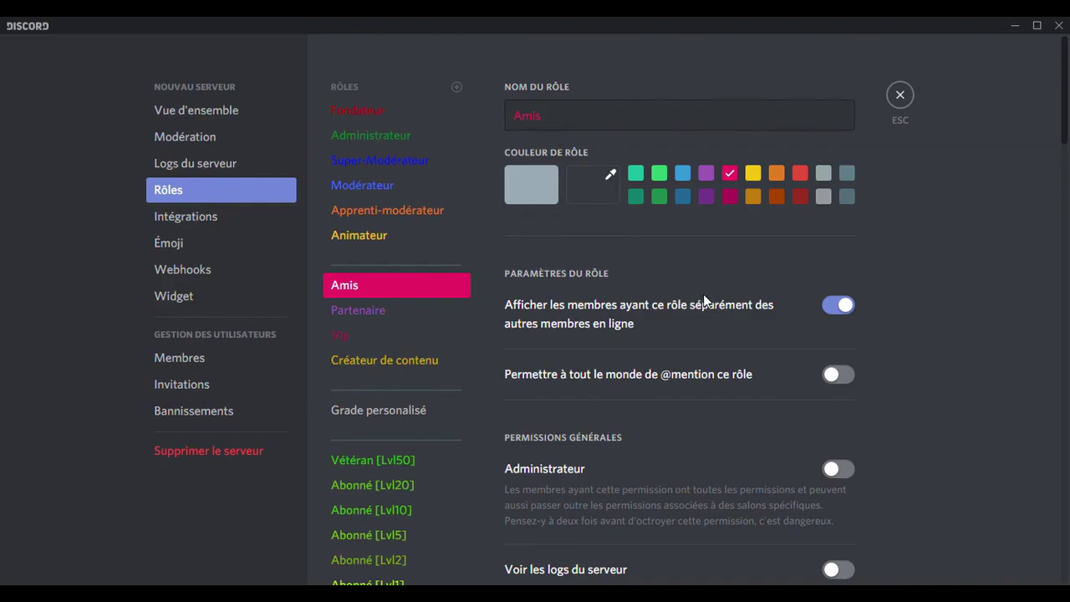
{"action": "scroll", "coordinate": [406, 229], "scroll_direction": "down", "scroll_amount": 1}
{"action": "left_click", "coordinate": [409, 237]}
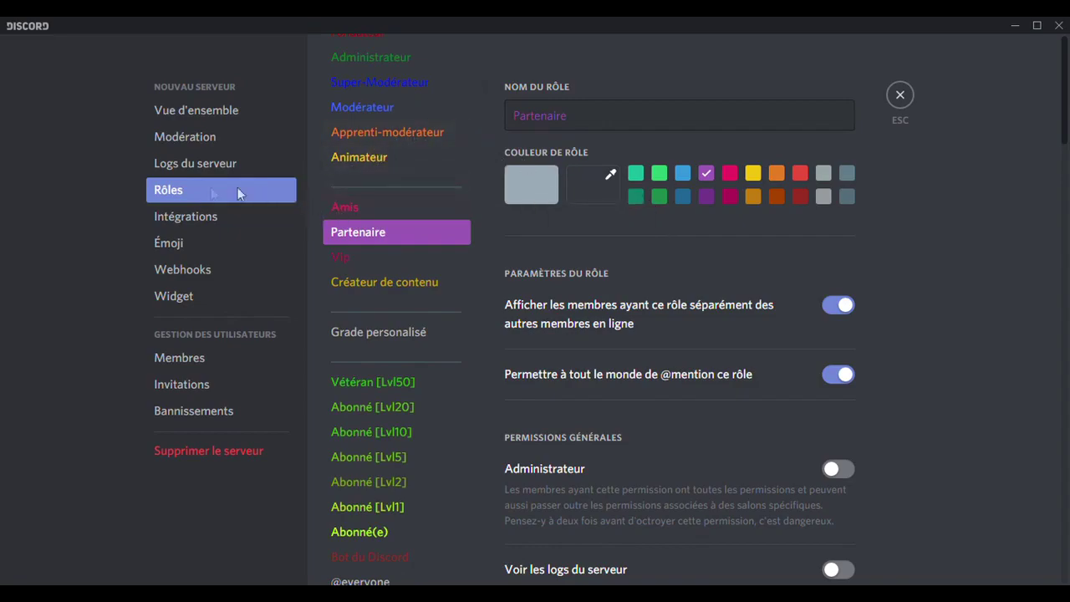
{"action": "left_click", "coordinate": [366, 259]}
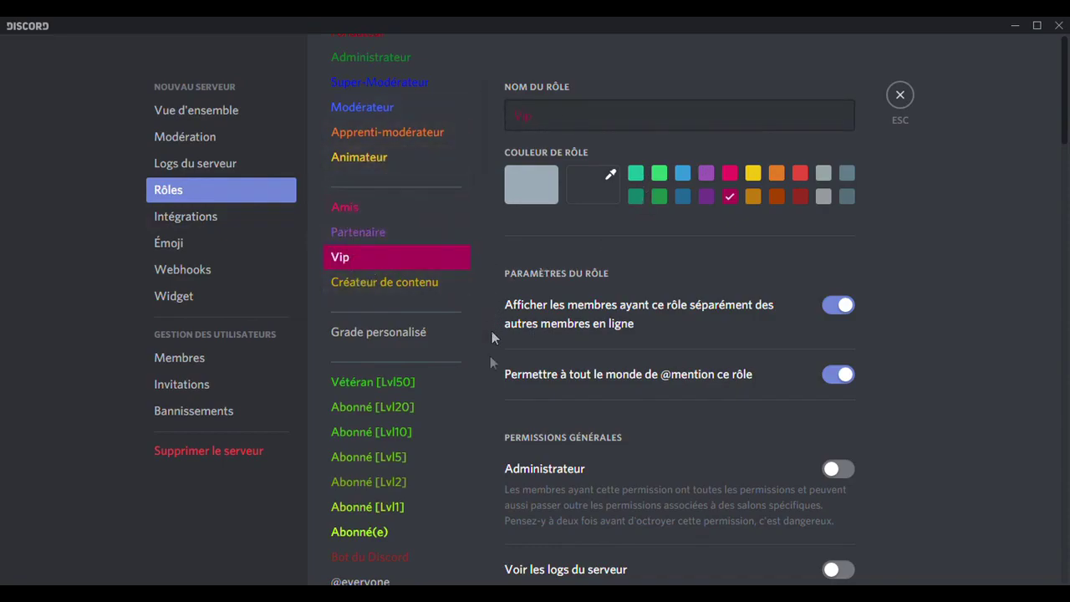
{"action": "left_click", "coordinate": [394, 164]}
{"action": "left_click", "coordinate": [366, 257]}
{"action": "left_click", "coordinate": [395, 286]}
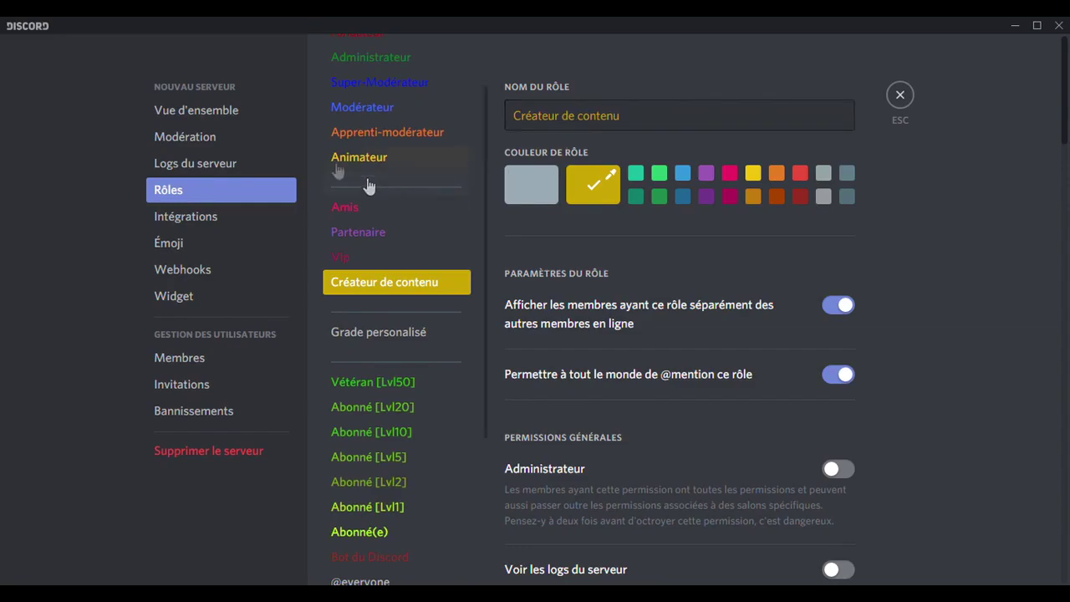
Look through the role list and examine the Grade personalisé role's settings, comparing them with the Animateur role.
{"action": "scroll", "coordinate": [380, 146], "scroll_direction": "up", "scroll_amount": 2}
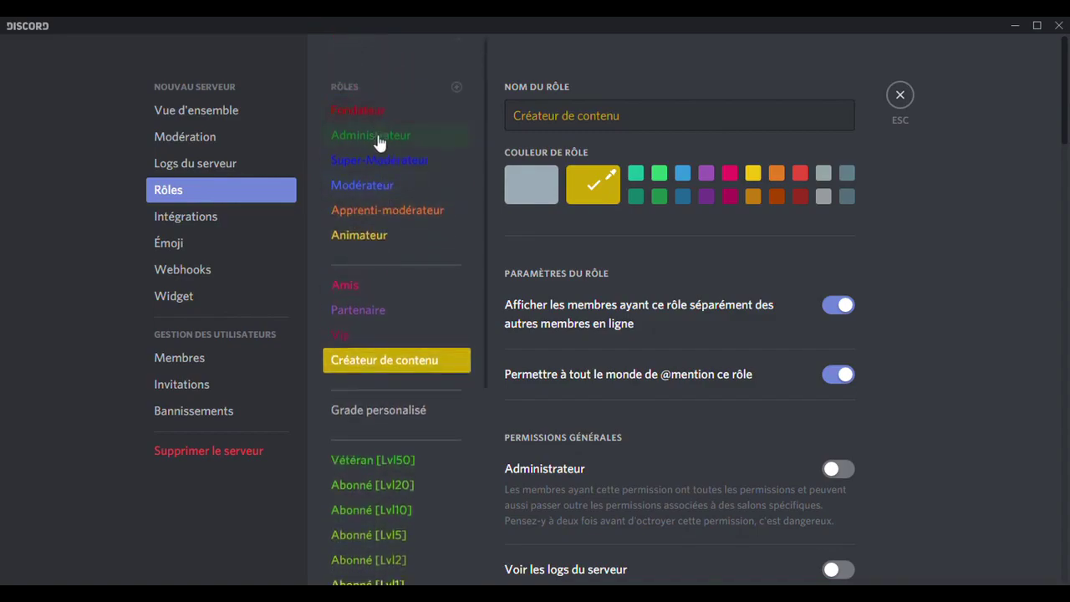
{"action": "scroll", "coordinate": [376, 163], "scroll_direction": "down", "scroll_amount": 5}
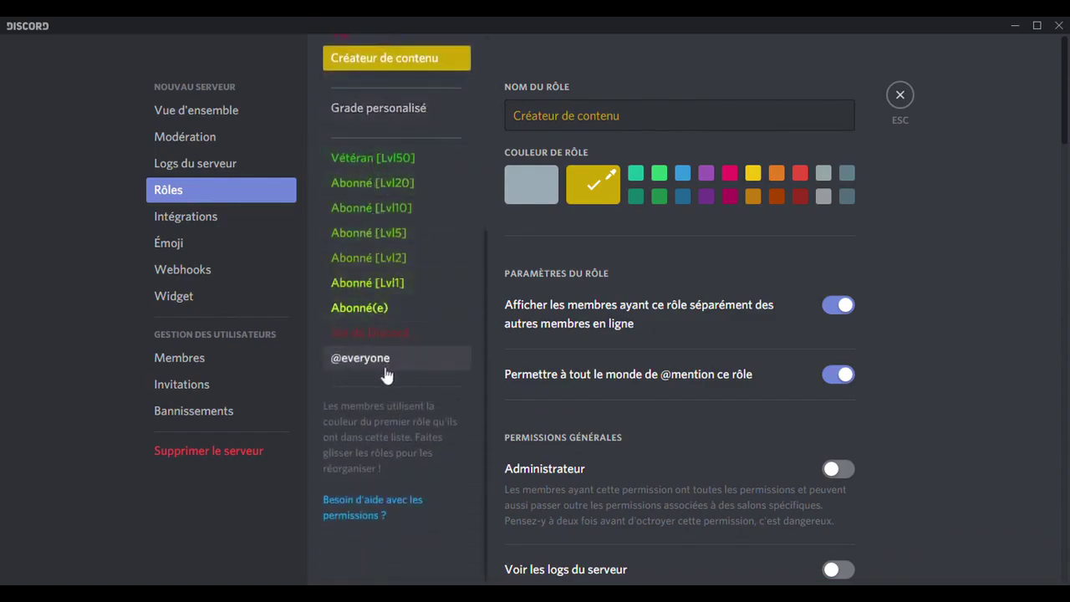
{"action": "scroll", "coordinate": [441, 510], "scroll_direction": "up", "scroll_amount": 5}
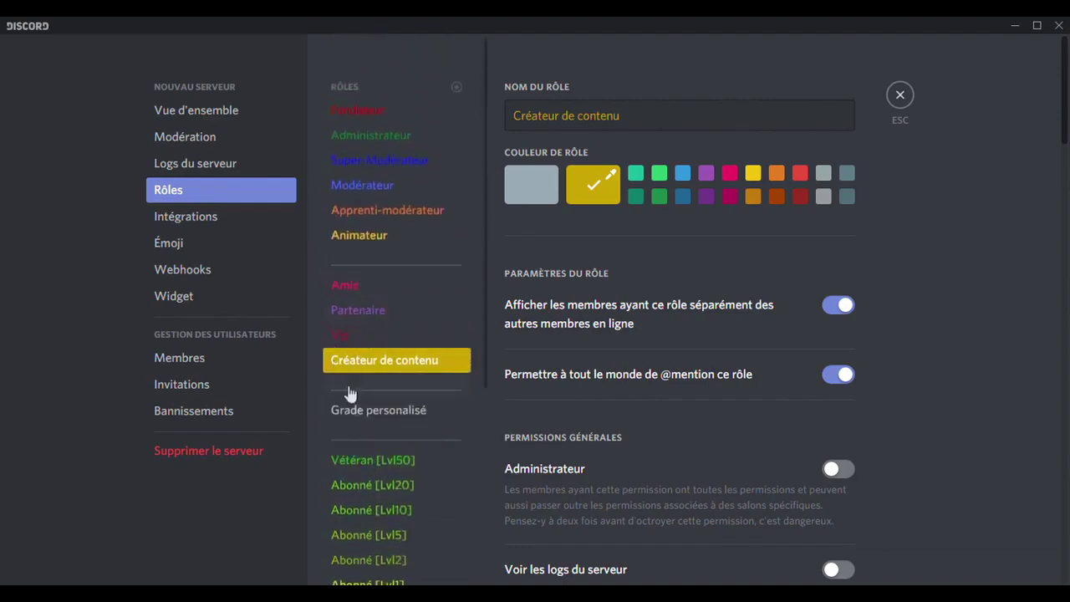
{"action": "left_click", "coordinate": [375, 408]}
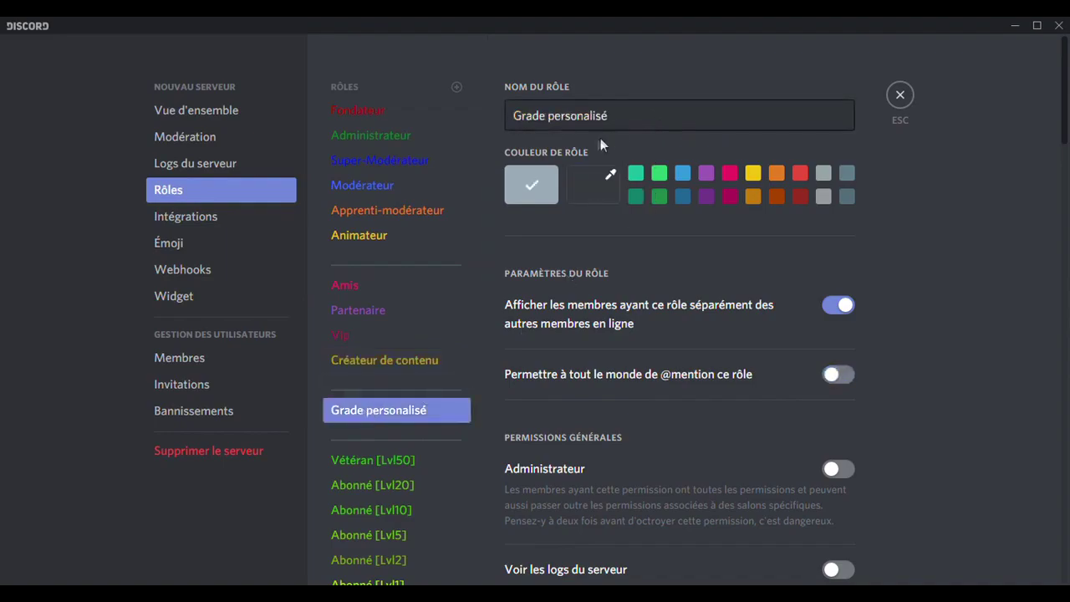
{"action": "scroll", "coordinate": [389, 256], "scroll_direction": "down", "scroll_amount": 3}
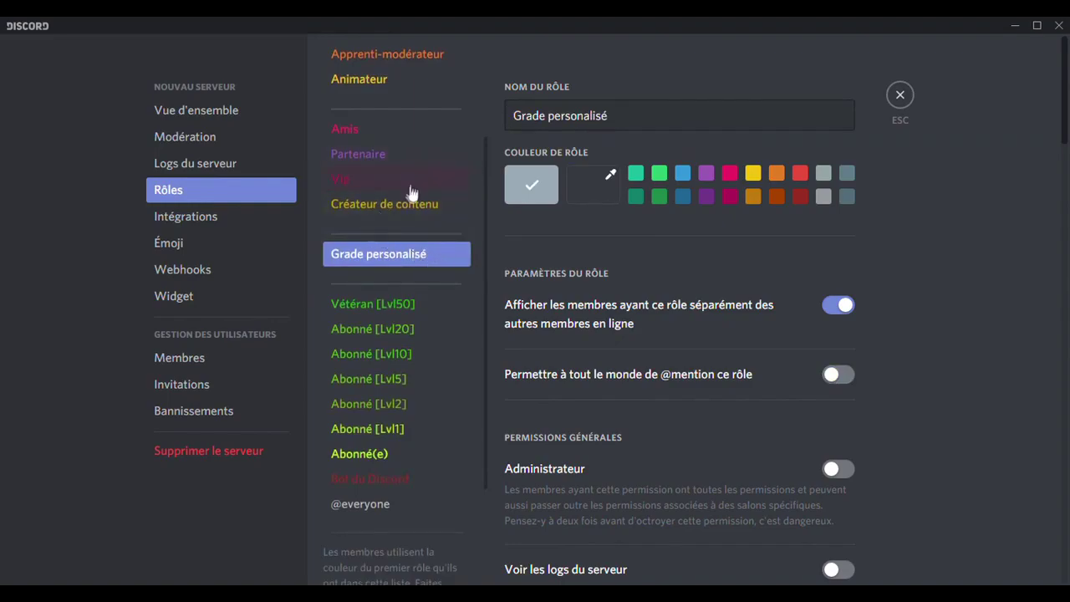
{"action": "left_click", "coordinate": [399, 78]}
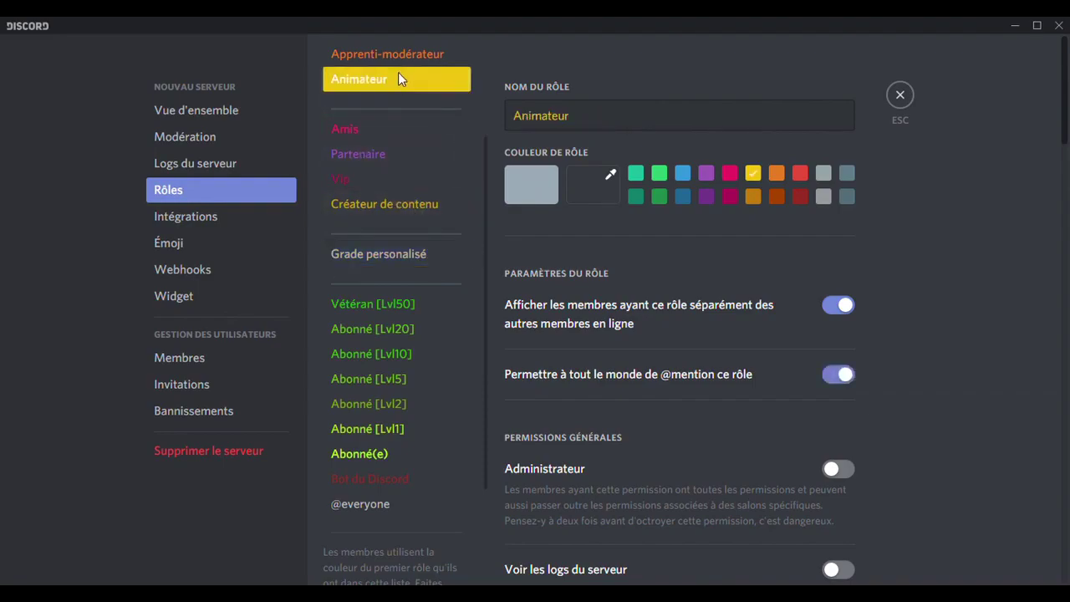
{"action": "left_click", "coordinate": [361, 253]}
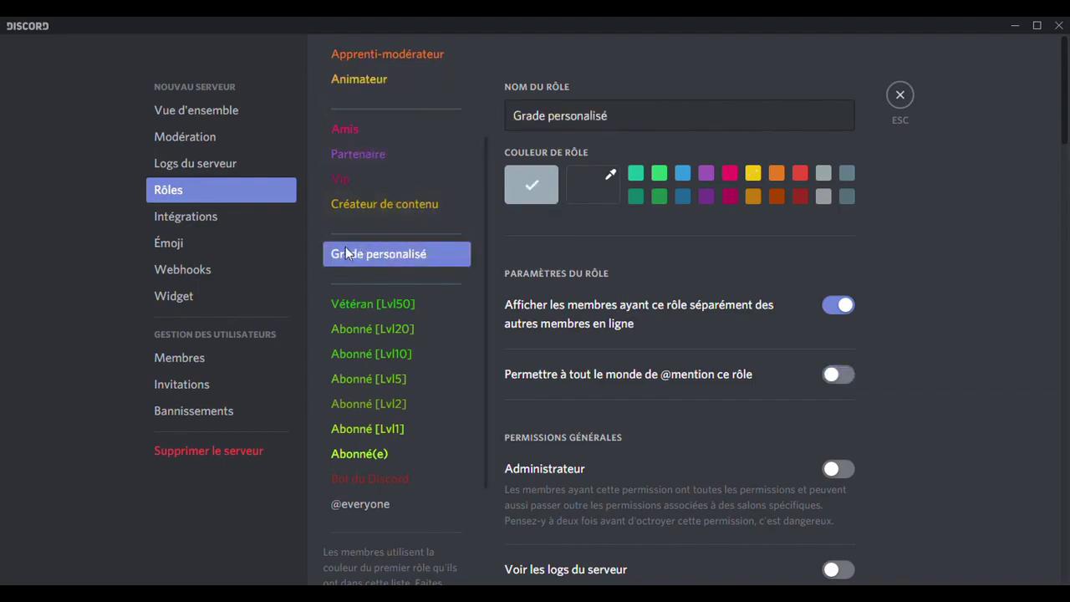
{"action": "scroll", "coordinate": [384, 301], "scroll_direction": "down", "scroll_amount": 1}
{"action": "scroll", "coordinate": [386, 310], "scroll_direction": "down", "scroll_amount": 3}
Add a new role to the role list and name it "Shadow".
{"action": "scroll", "coordinate": [389, 279], "scroll_direction": "up", "scroll_amount": 6}
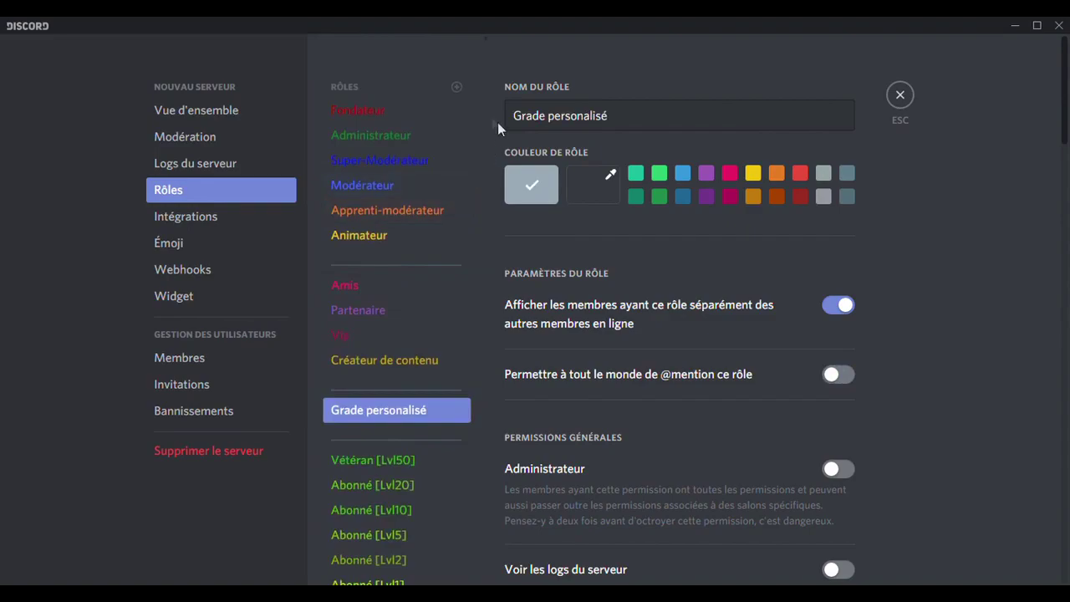
{"action": "scroll", "coordinate": [375, 246], "scroll_direction": "down", "scroll_amount": 4}
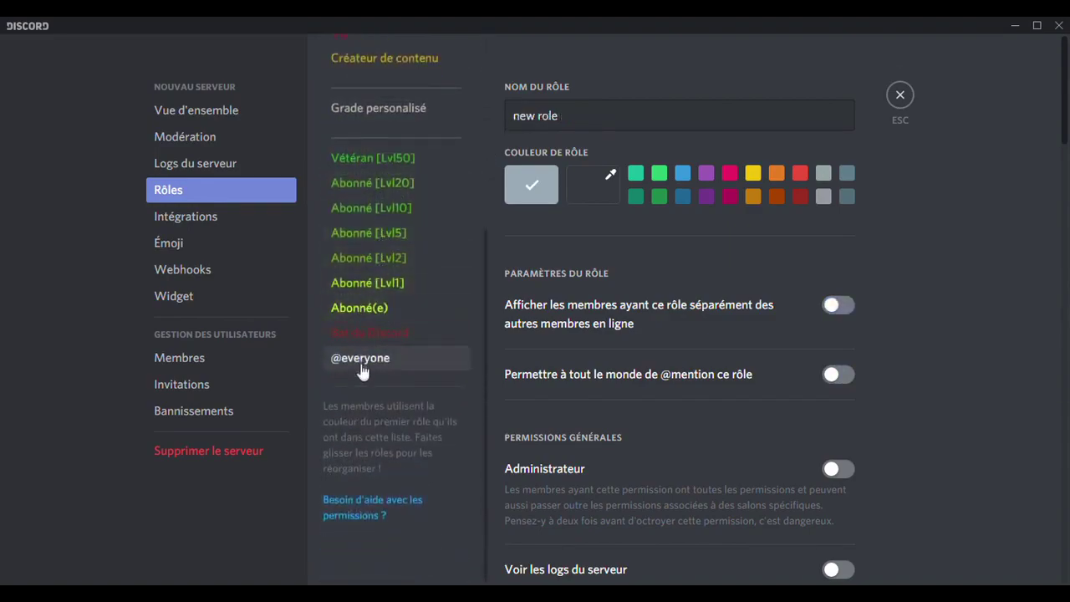
{"action": "scroll", "coordinate": [389, 297], "scroll_direction": "up", "scroll_amount": 5}
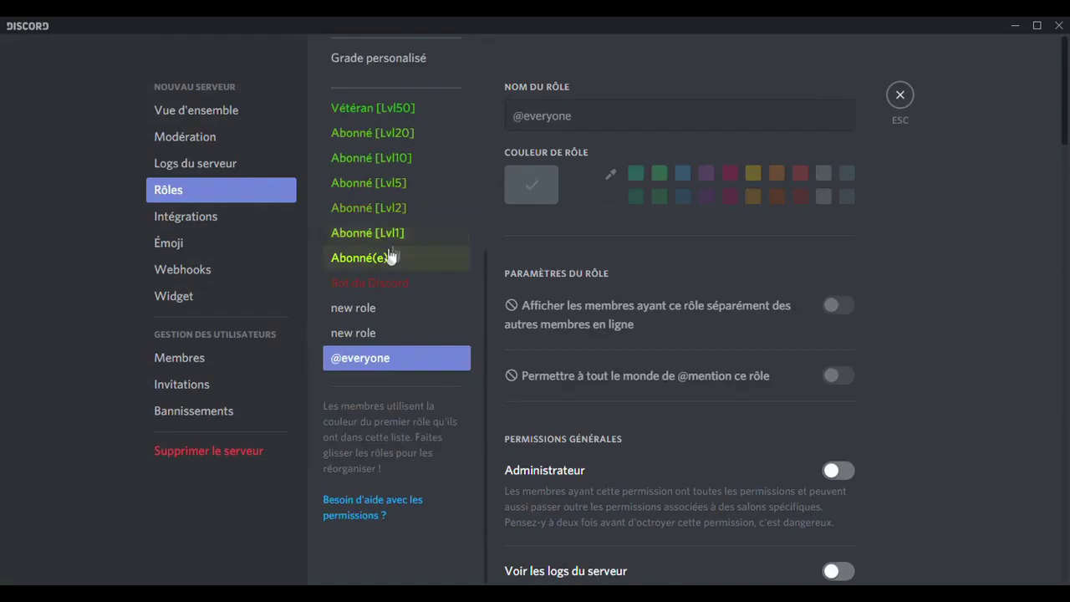
{"action": "left_click", "coordinate": [347, 312]}
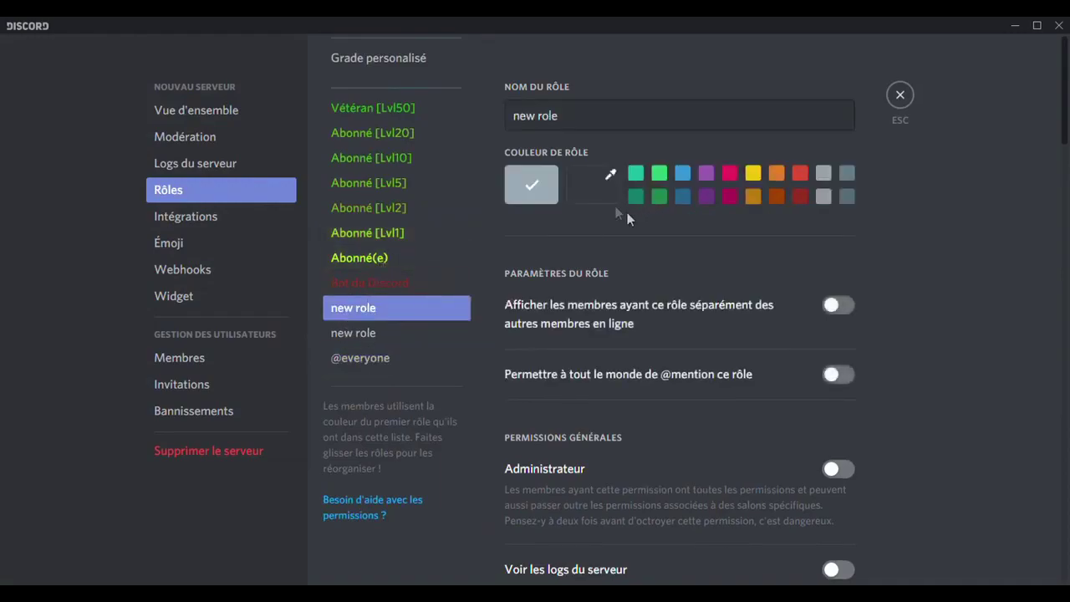
{"action": "left_click_drag", "start_coordinate": [653, 114], "coordinate": [475, 119]}
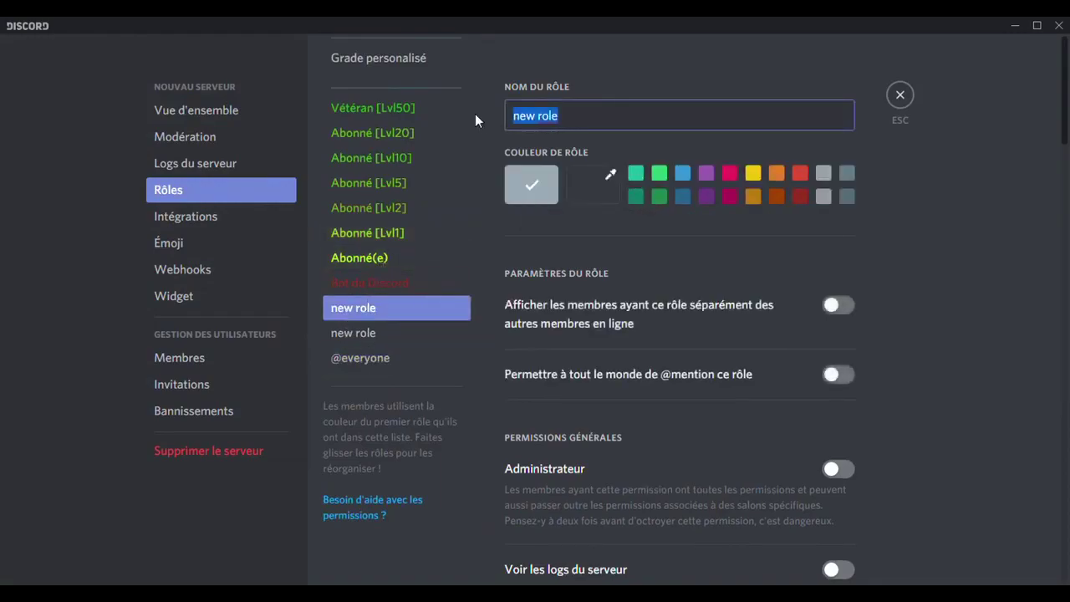
{"action": "type", "text": "Shadox"}
{"action": "key", "text": "BackSpace"}
{"action": "type", "text": "w"}
Give the Shadow role the near-black custom colour #080808, place it directly above Grade personalisé and save the changes.
{"action": "left_click", "coordinate": [590, 186]}
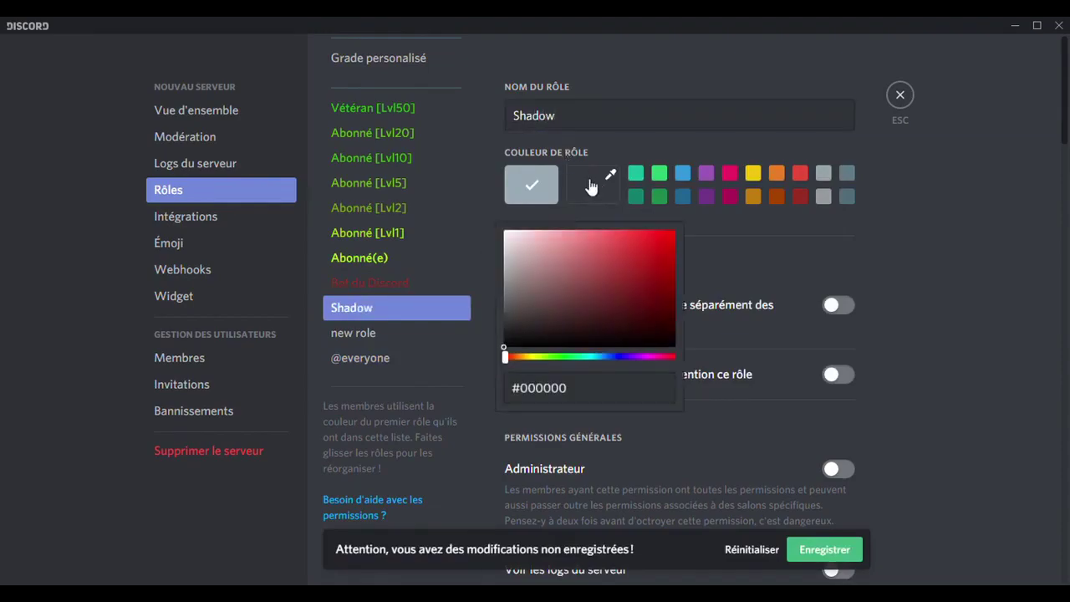
{"action": "left_click", "coordinate": [504, 338]}
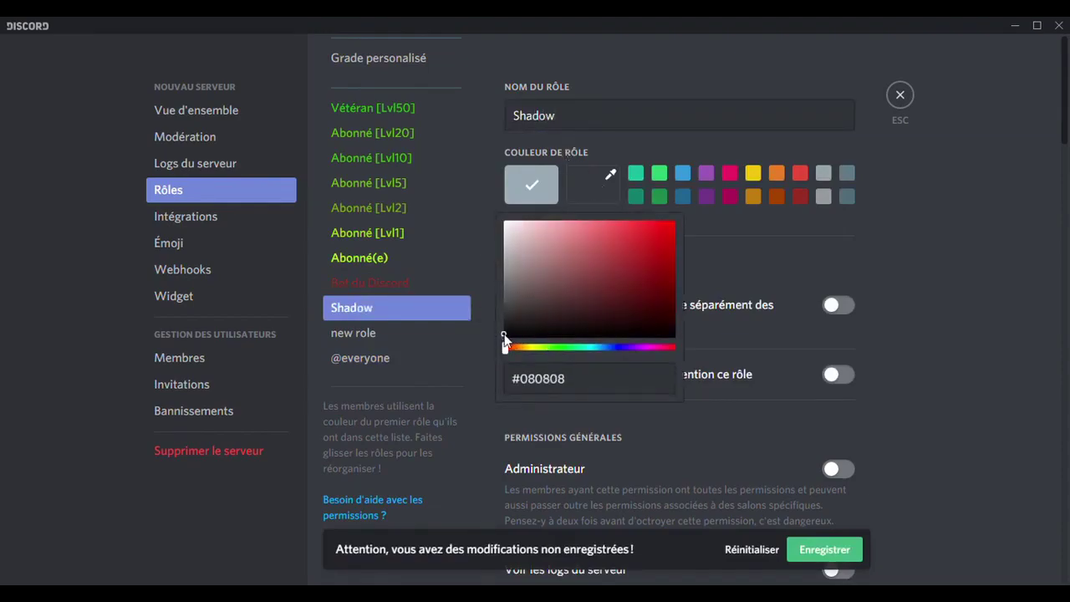
{"action": "left_click", "coordinate": [798, 553]}
{"action": "left_click_drag", "start_coordinate": [390, 307], "coordinate": [382, 60]}
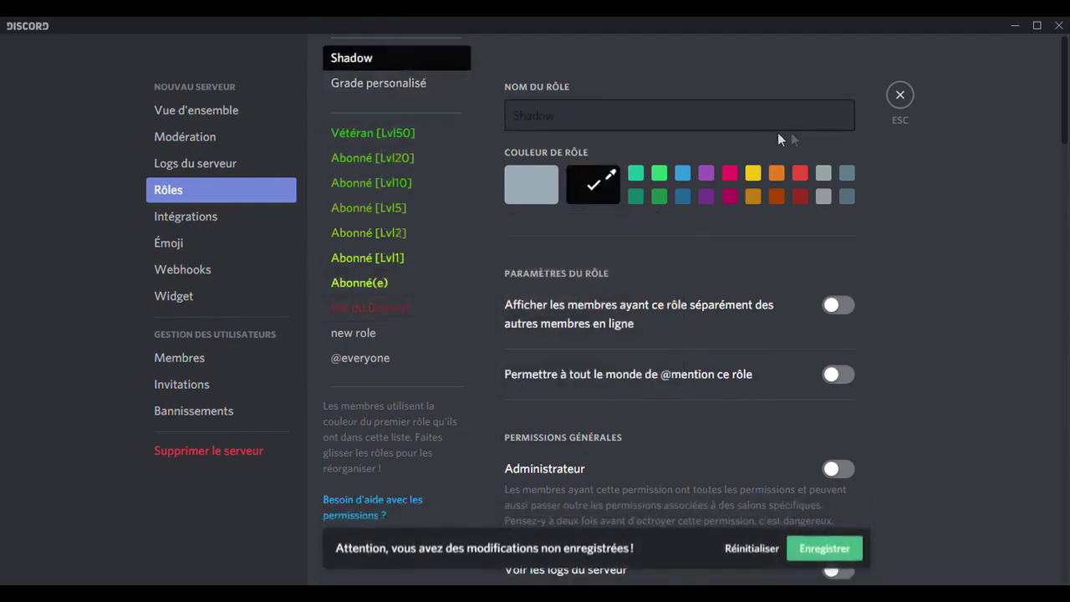
{"action": "left_click", "coordinate": [821, 550]}
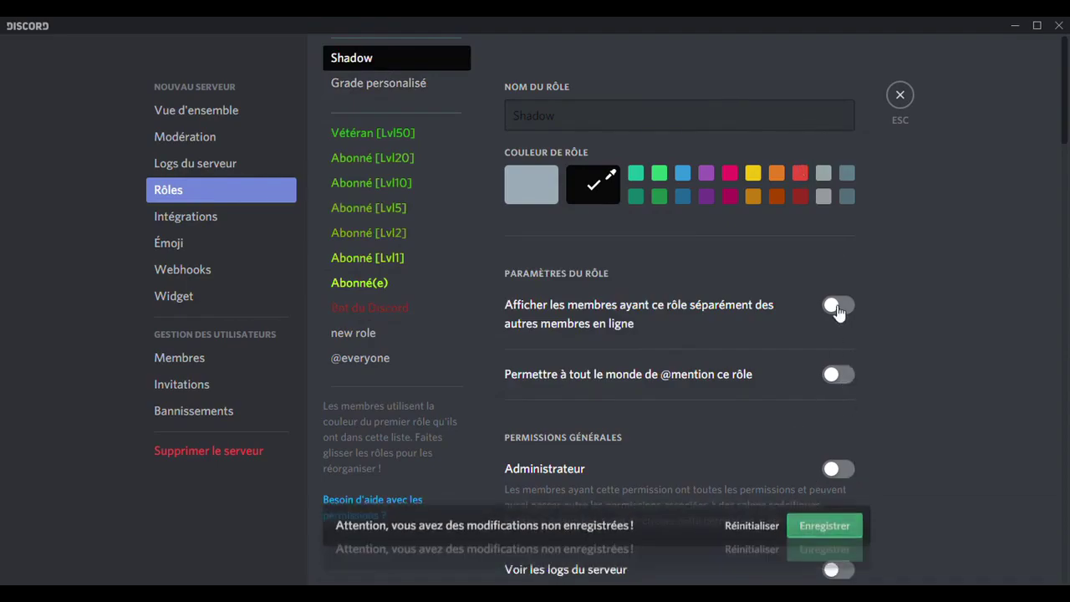
Leave the server settings, remove the Fondateur role from the server owner and assign the Grade personalisé and Shadow roles instead.
{"action": "left_click", "coordinate": [901, 97]}
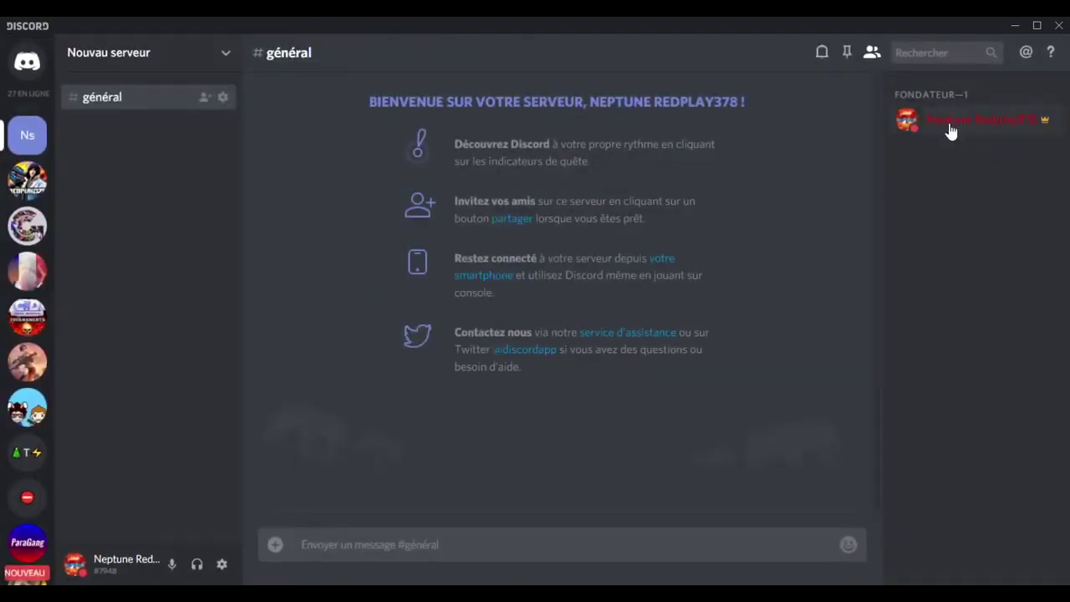
{"action": "left_click", "coordinate": [948, 123]}
{"action": "right_click", "coordinate": [961, 119]}
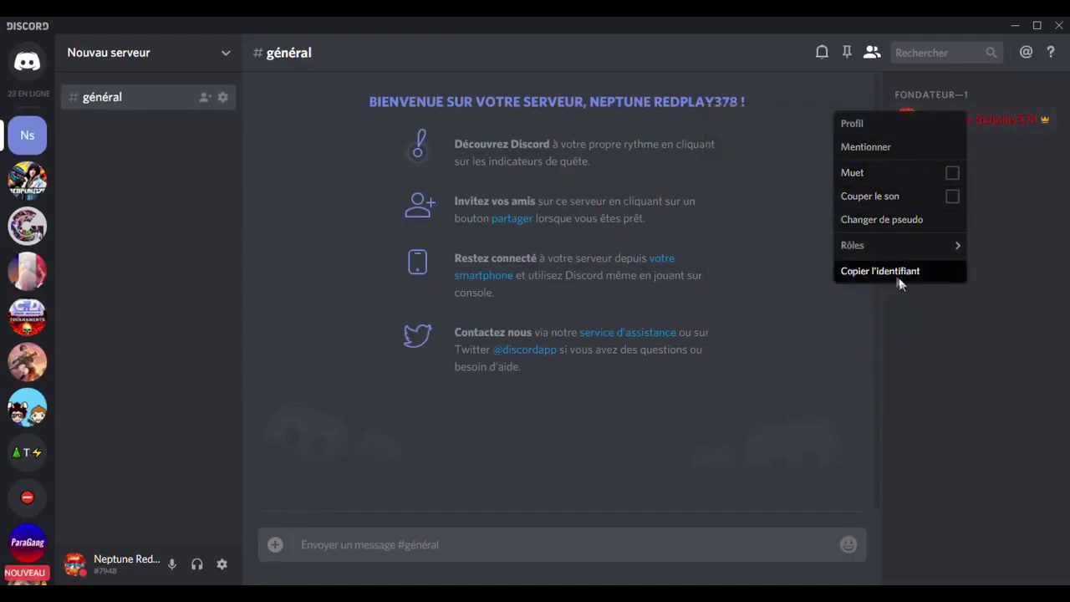
{"action": "mouse_move", "coordinate": [898, 245]}
{"action": "left_click", "coordinate": [766, 247]}
{"action": "scroll", "coordinate": [761, 267], "scroll_direction": "down", "scroll_amount": 5}
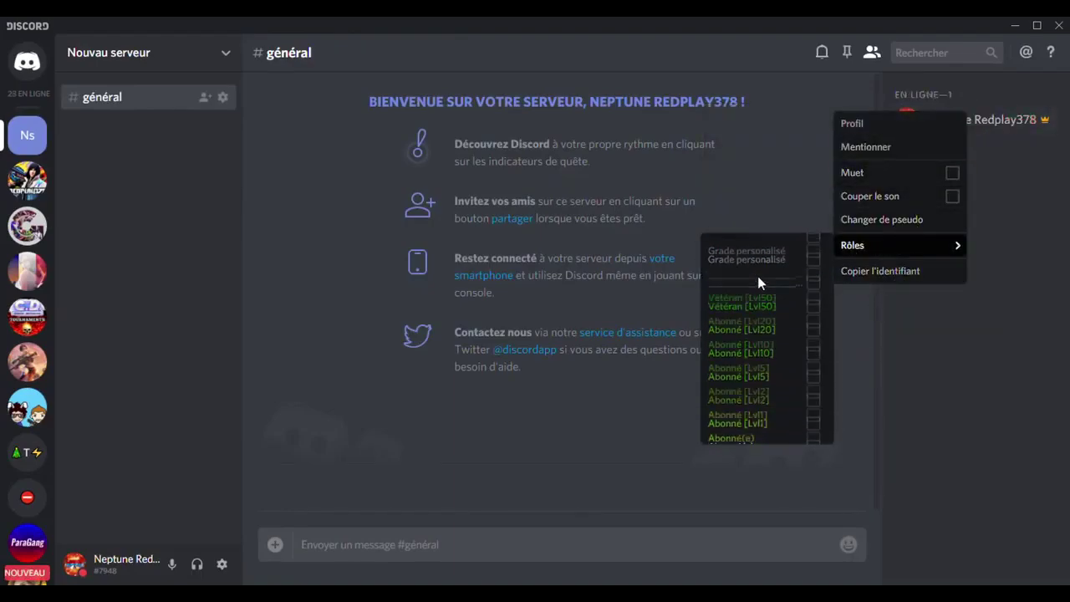
{"action": "left_click", "coordinate": [736, 313]}
{"action": "left_click", "coordinate": [733, 294]}
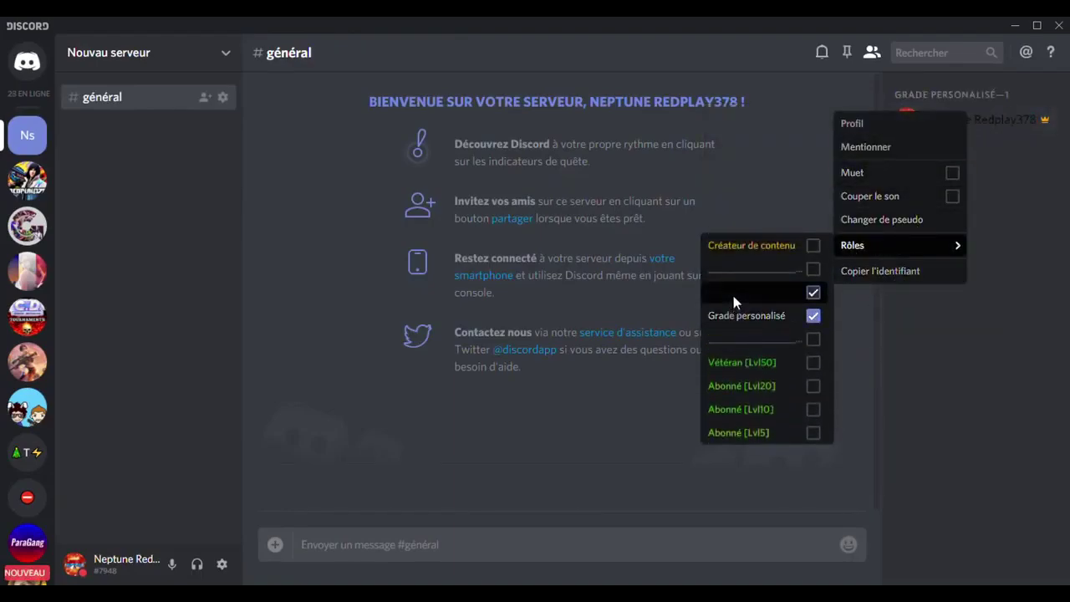
{"action": "left_click", "coordinate": [909, 329]}
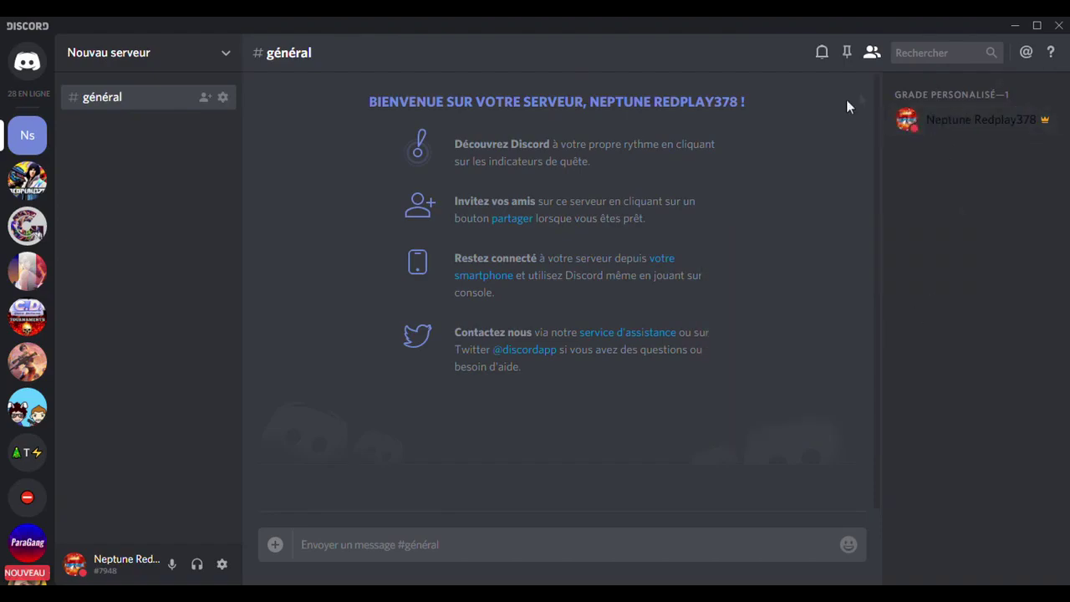
{"action": "left_click", "coordinate": [971, 126]}
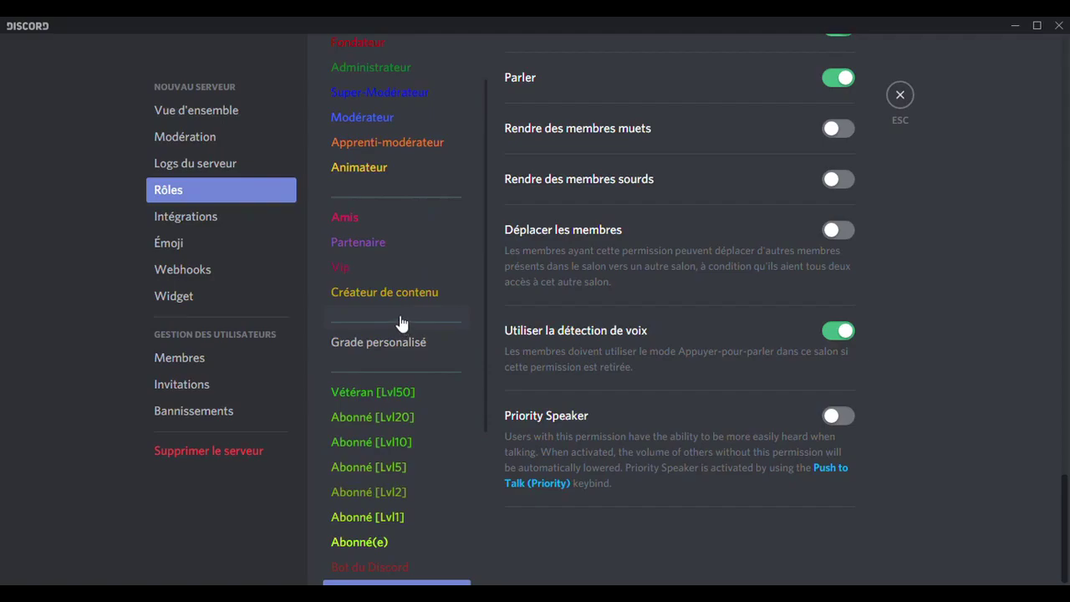
Examine the name, colour and permissions of the separator roles above Grade personalisé and above Amis in the role list.
{"action": "left_click", "coordinate": [400, 318]}
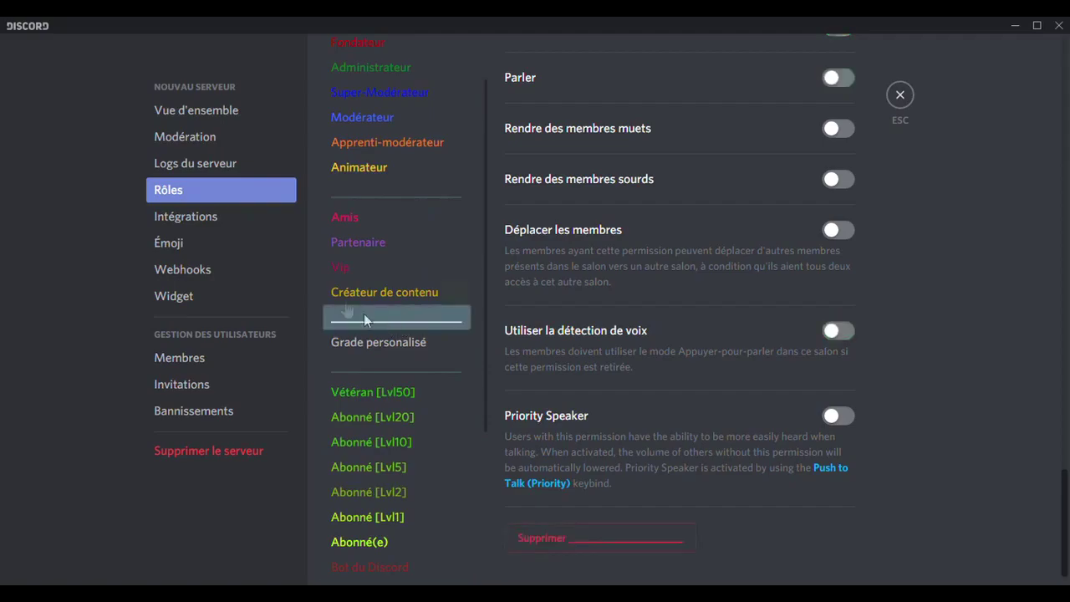
{"action": "scroll", "coordinate": [631, 291], "scroll_direction": "up", "scroll_amount": 2}
{"action": "scroll", "coordinate": [631, 289], "scroll_direction": "up", "scroll_amount": 12}
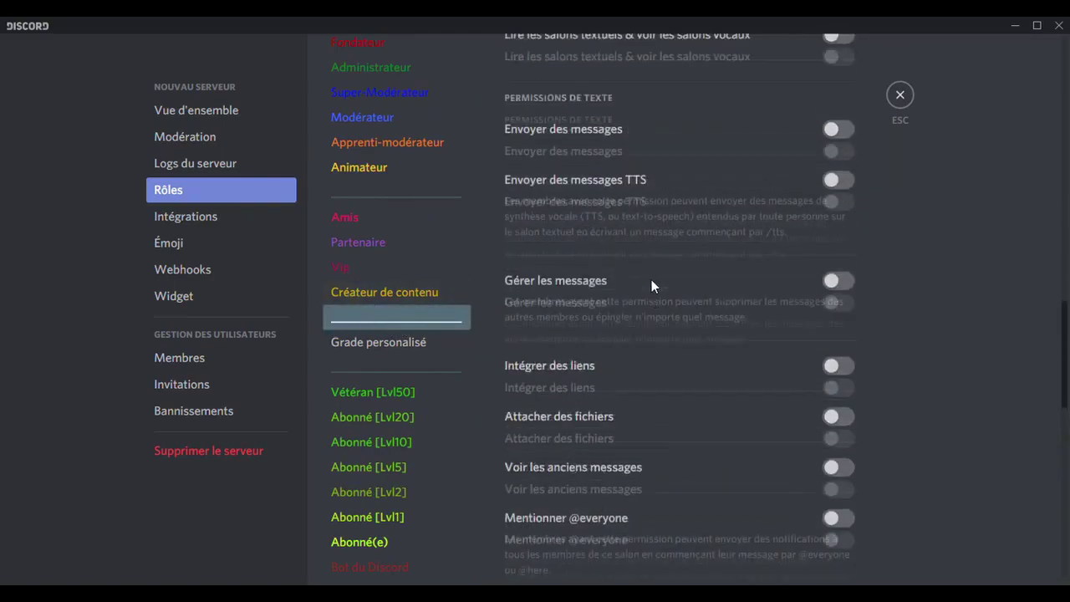
{"action": "scroll", "coordinate": [626, 223], "scroll_direction": "up", "scroll_amount": 5}
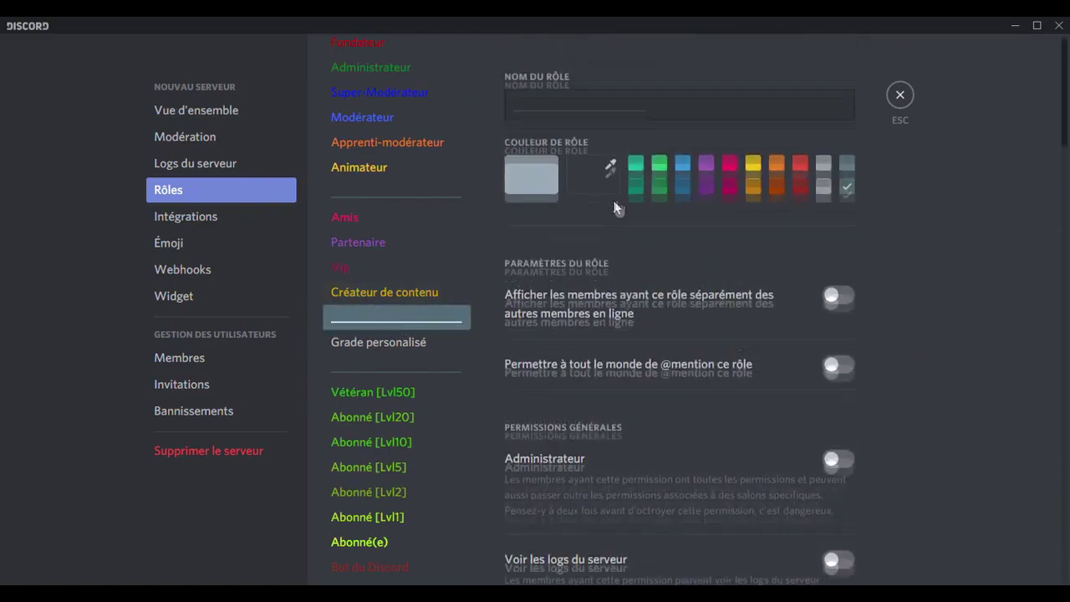
{"action": "left_click_drag", "start_coordinate": [396, 318], "coordinate": [409, 262]}
{"action": "scroll", "coordinate": [420, 251], "scroll_direction": "up", "scroll_amount": 1}
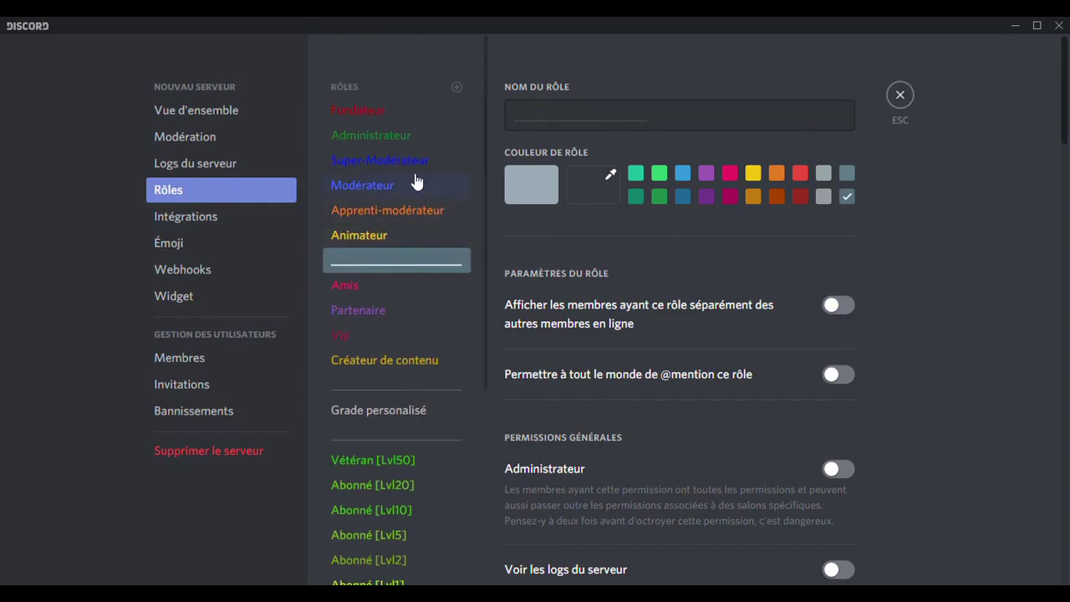
{"action": "scroll", "coordinate": [354, 220], "scroll_direction": "down", "scroll_amount": 2}
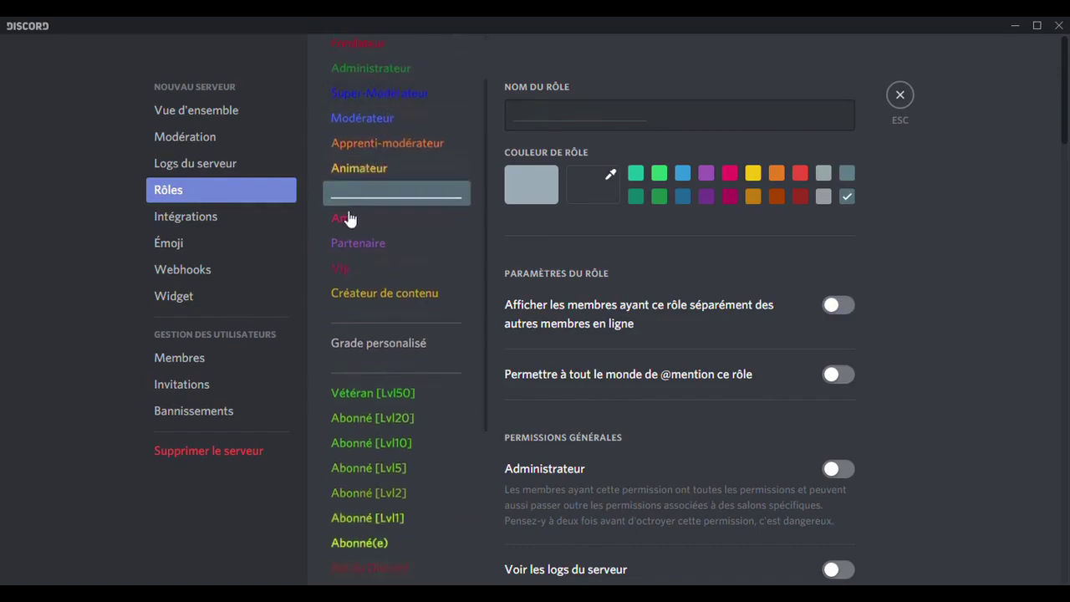
{"action": "scroll", "coordinate": [407, 117], "scroll_direction": "up", "scroll_amount": 2}
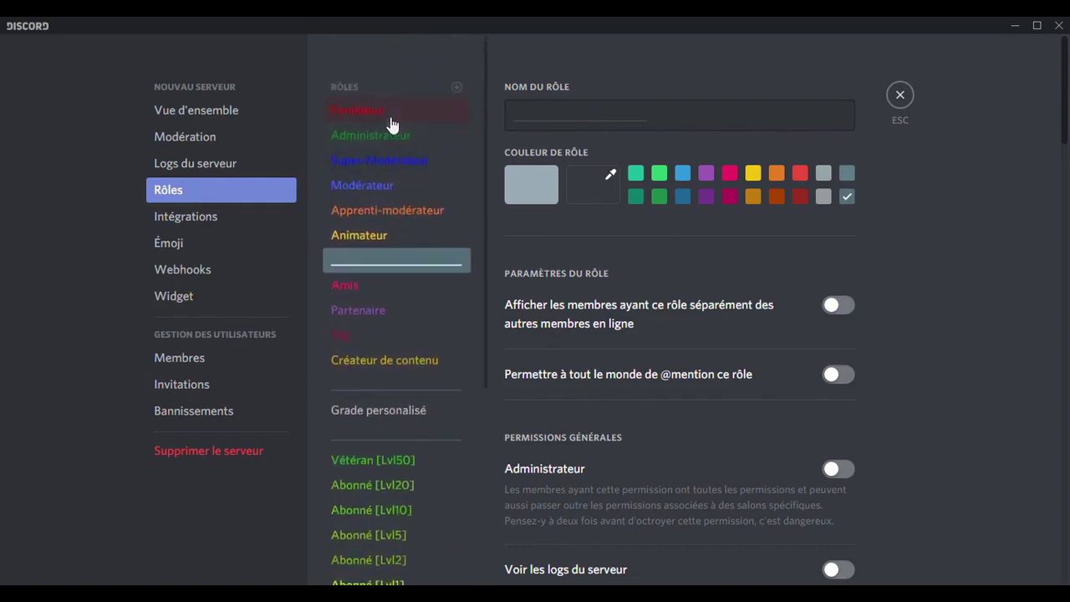
Compare the Fondateur, Administrateur and Super-Modérateur roles with the separator roles below Animateur and below Grade personalisé.
{"action": "left_click", "coordinate": [390, 114]}
{"action": "left_click", "coordinate": [378, 137]}
{"action": "left_click", "coordinate": [376, 161]}
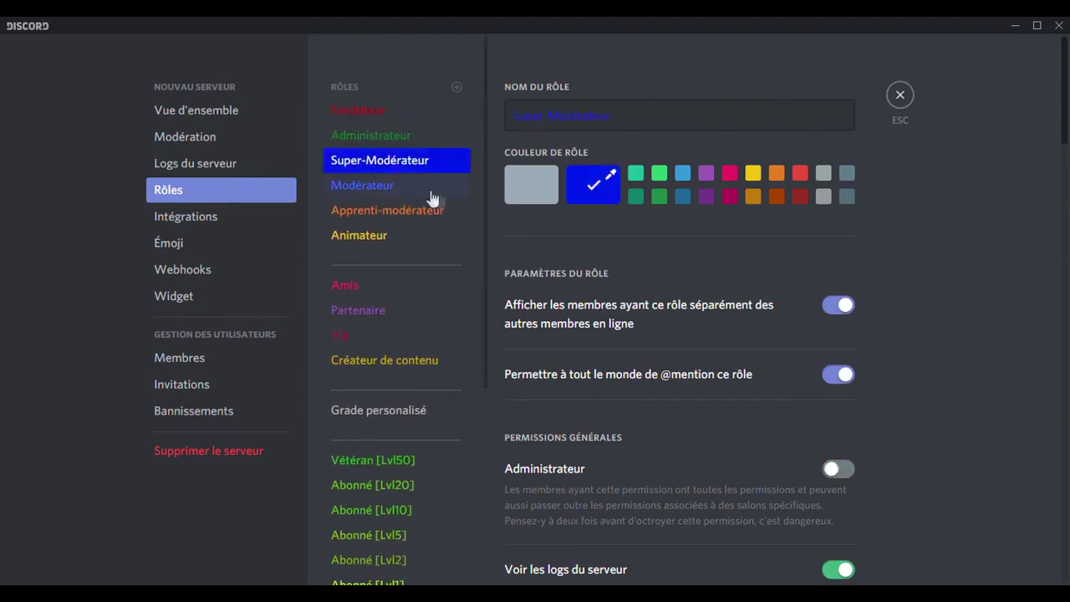
{"action": "left_click", "coordinate": [361, 263]}
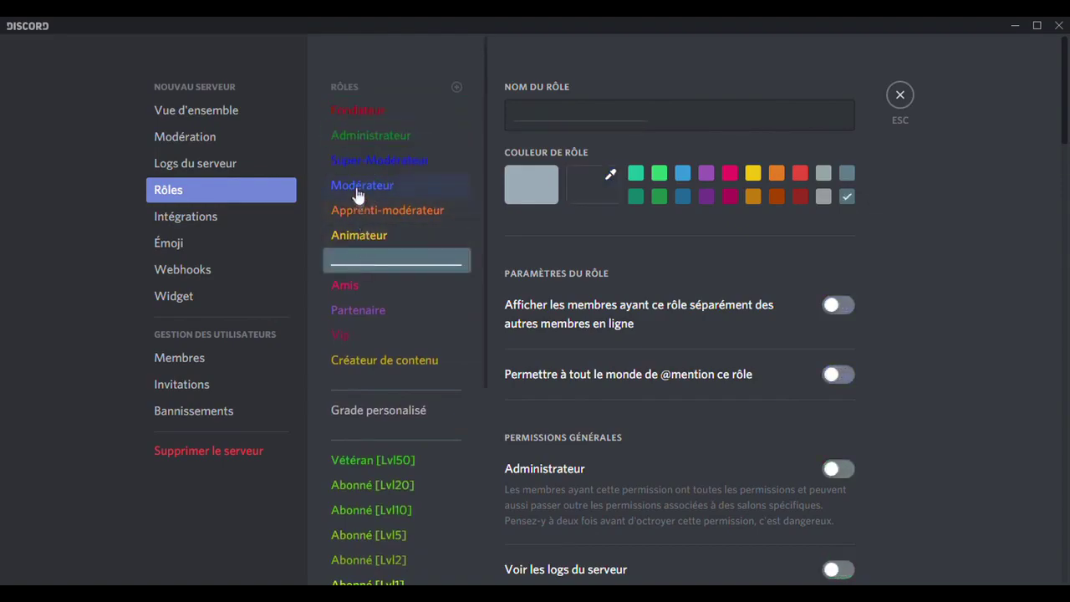
{"action": "left_click_drag", "start_coordinate": [373, 263], "coordinate": [389, 359]}
{"action": "scroll", "coordinate": [413, 306], "scroll_direction": "down", "scroll_amount": 2}
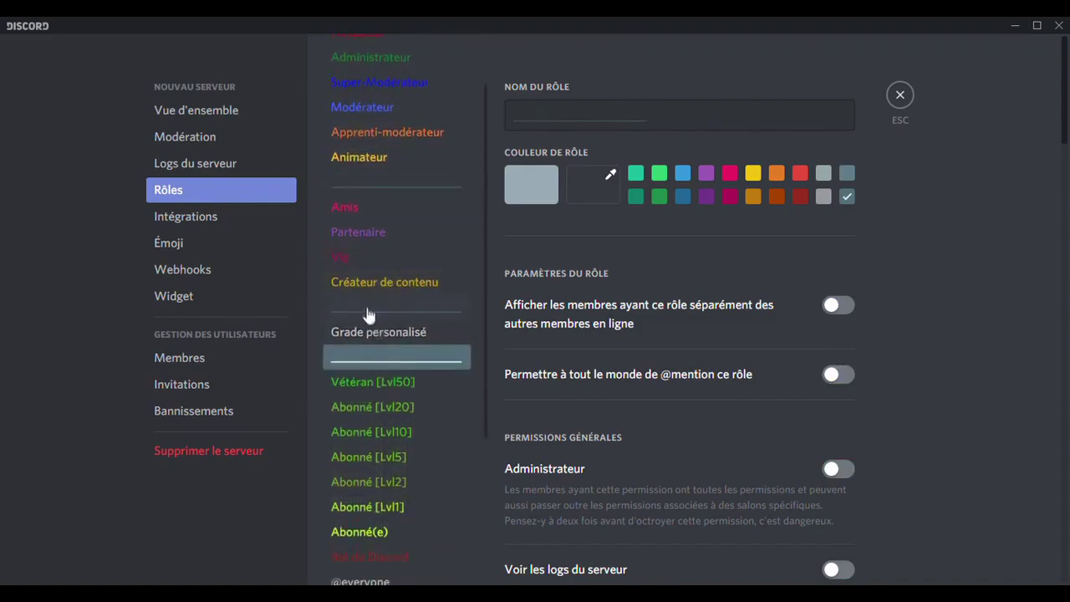
Review the colours and display settings of the subscriber roles from Vétéran [Lvl50] down to Abonné(e).
{"action": "scroll", "coordinate": [370, 310], "scroll_direction": "down", "scroll_amount": 5}
{"action": "scroll", "coordinate": [366, 294], "scroll_direction": "up", "scroll_amount": 2}
{"action": "left_click", "coordinate": [373, 237]}
{"action": "left_click", "coordinate": [361, 262]}
{"action": "left_click", "coordinate": [360, 287]}
{"action": "left_click", "coordinate": [356, 311]}
{"action": "left_click", "coordinate": [349, 337]}
{"action": "left_click", "coordinate": [352, 361]}
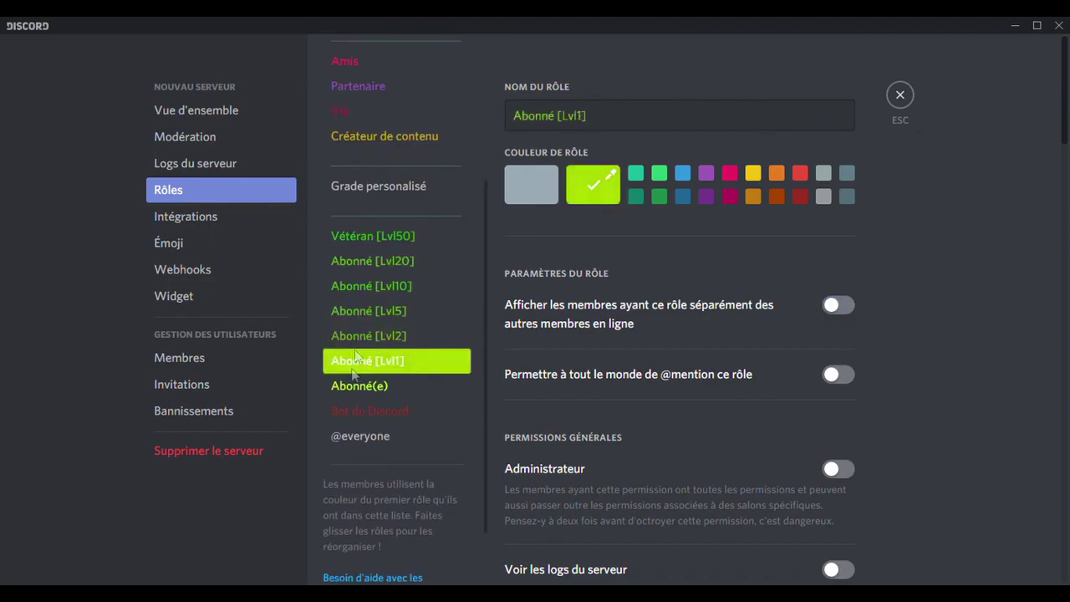
{"action": "left_click", "coordinate": [351, 386]}
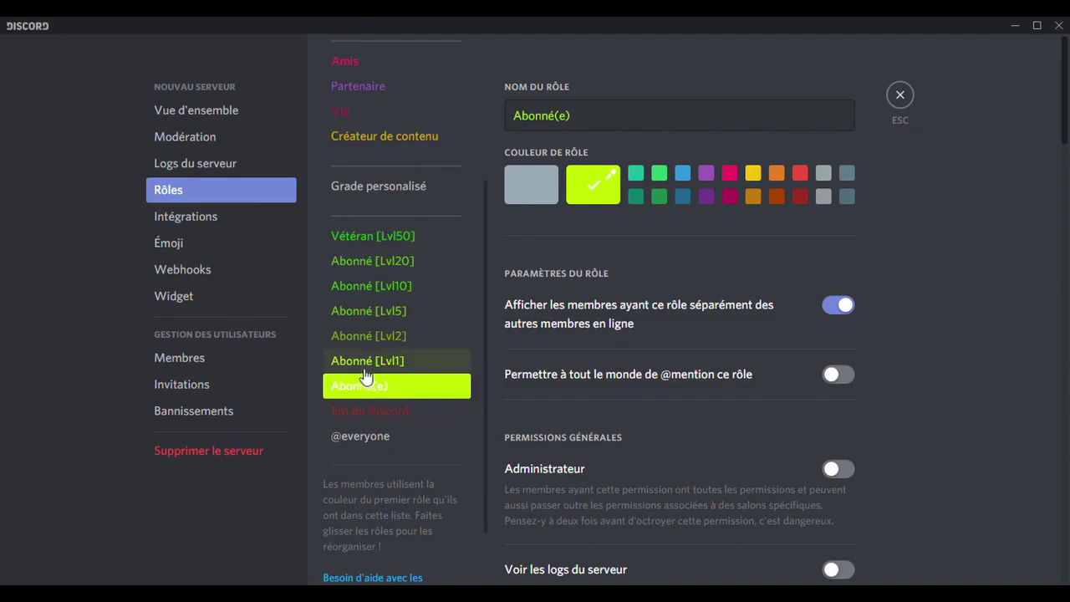
Check the subscriber roles back up from Abonné [Lvl1] to Vétéran [Lvl50] and select the level text in the Vétéran role's name.
{"action": "left_click", "coordinate": [364, 365]}
{"action": "left_click", "coordinate": [348, 338]}
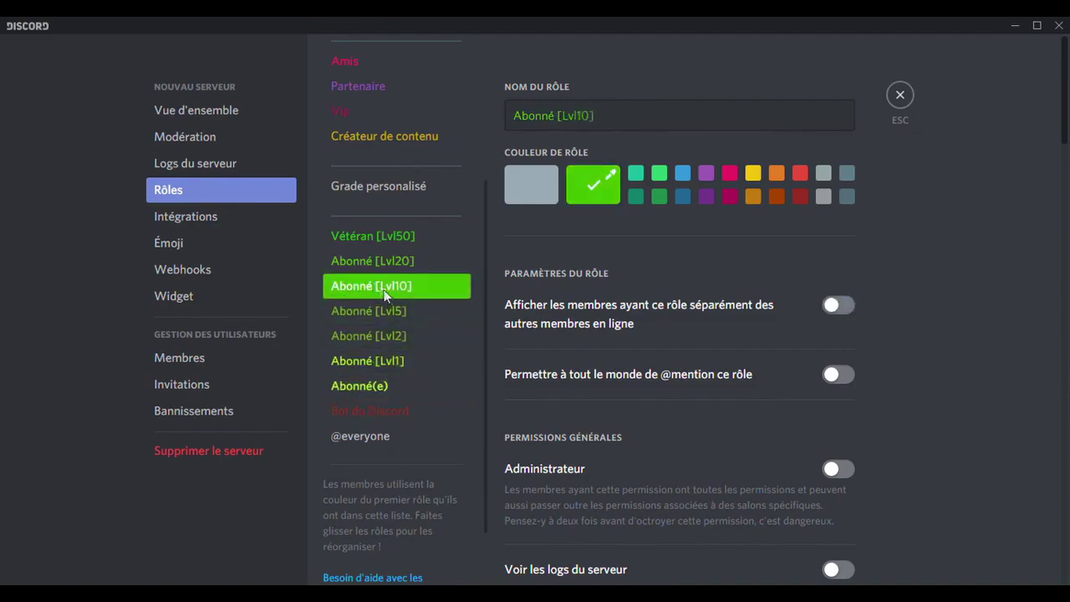
{"action": "left_click", "coordinate": [351, 266]}
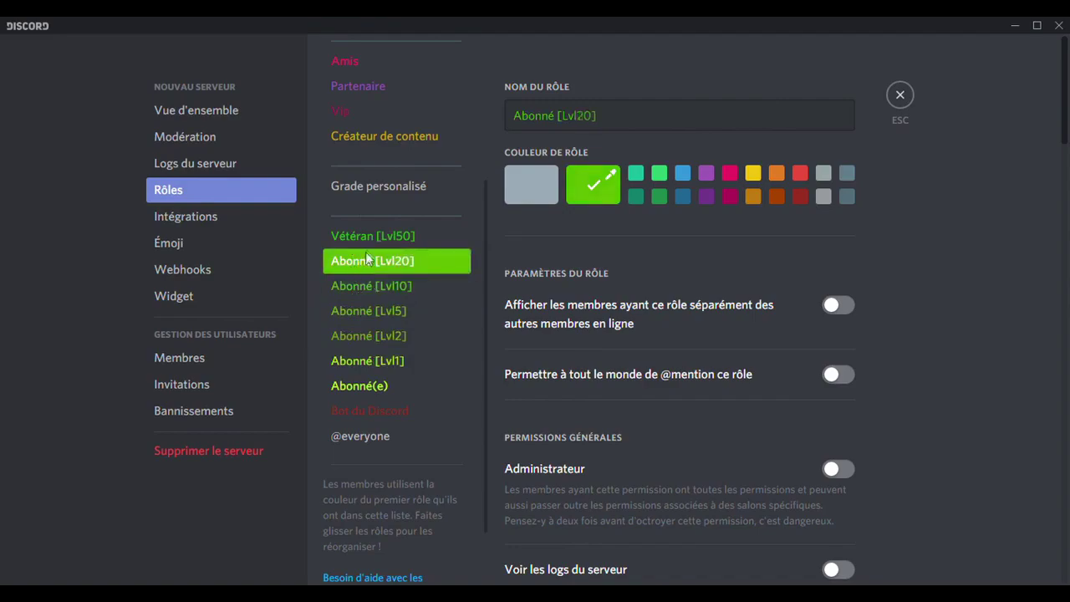
{"action": "left_click", "coordinate": [369, 237]}
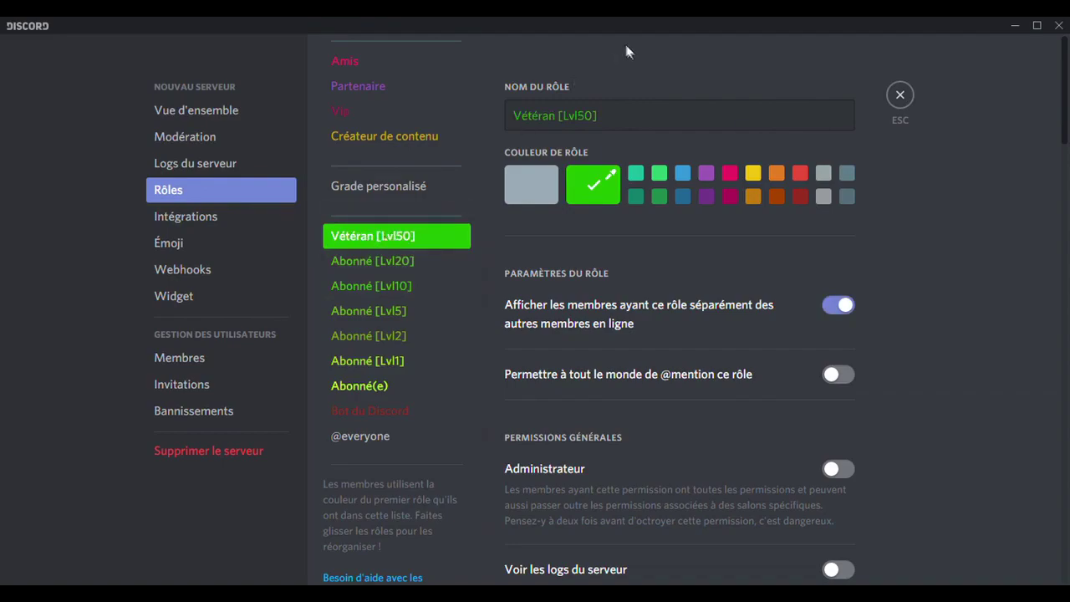
{"action": "left_click_drag", "start_coordinate": [592, 116], "coordinate": [562, 116]}
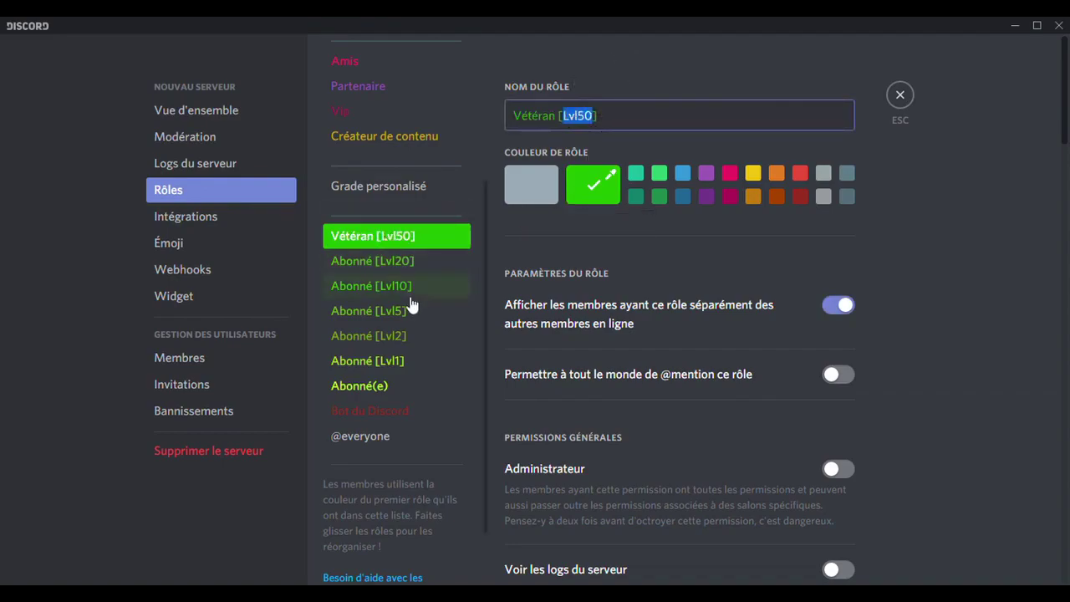
Compare the colours and settings of the Abonné roles for levels 20, 10, 5, 2 and 1.
{"action": "left_click", "coordinate": [397, 271]}
{"action": "left_click", "coordinate": [400, 288]}
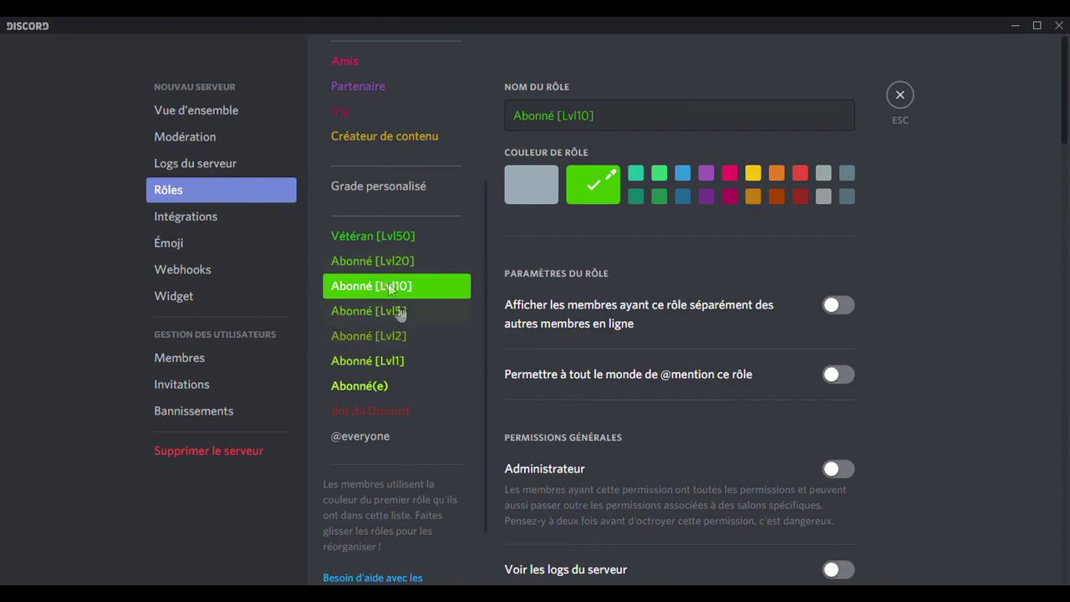
{"action": "left_click", "coordinate": [386, 361]}
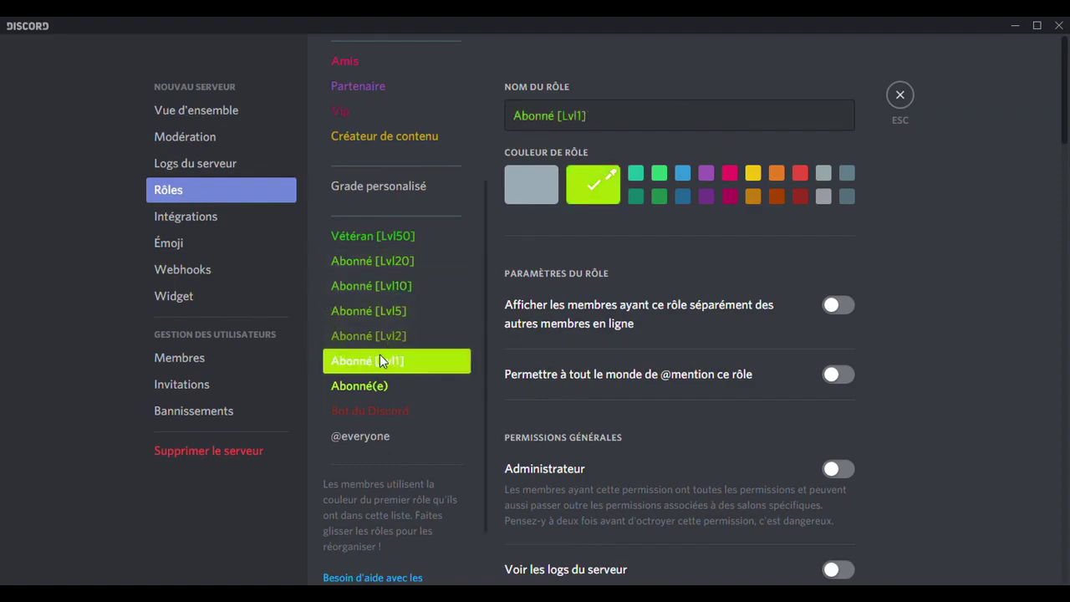
{"action": "left_click", "coordinate": [377, 339]}
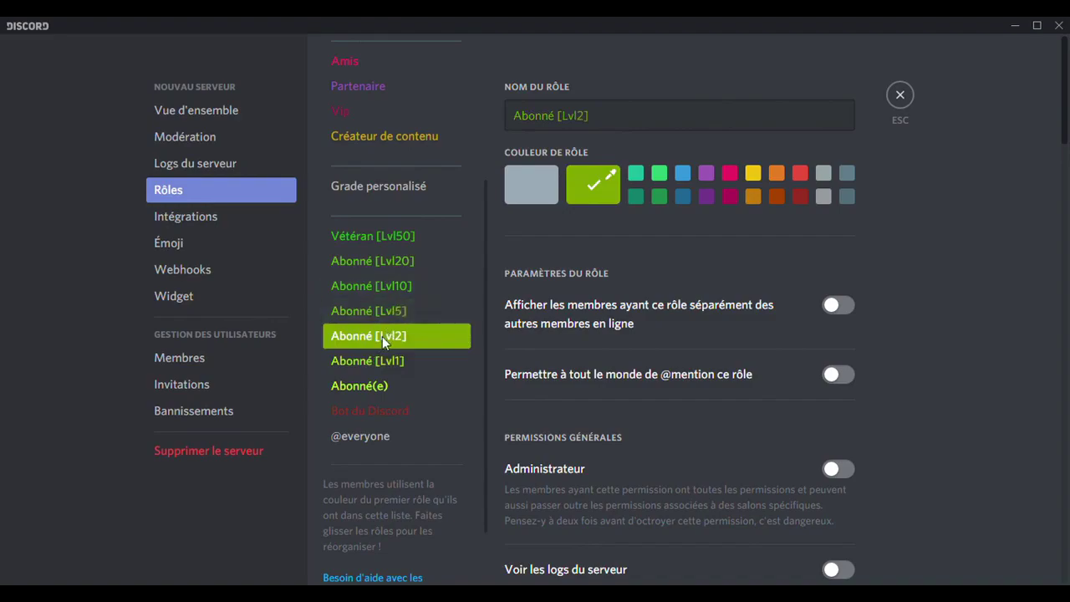
{"action": "left_click", "coordinate": [388, 360]}
{"action": "left_click", "coordinate": [388, 339]}
{"action": "left_click", "coordinate": [391, 360]}
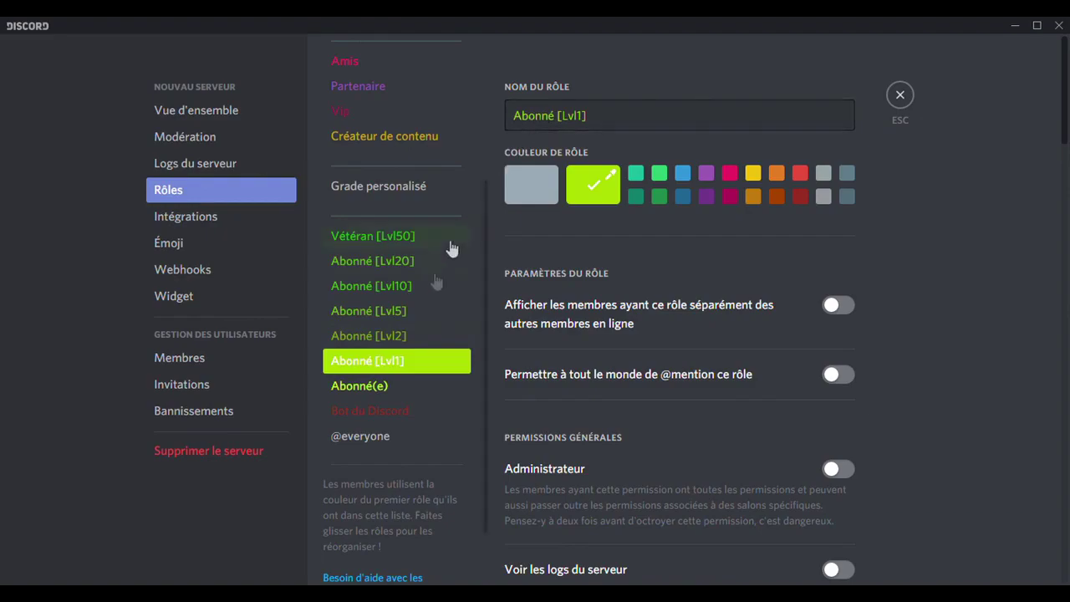
{"action": "left_click", "coordinate": [409, 337]}
{"action": "left_click", "coordinate": [403, 319]}
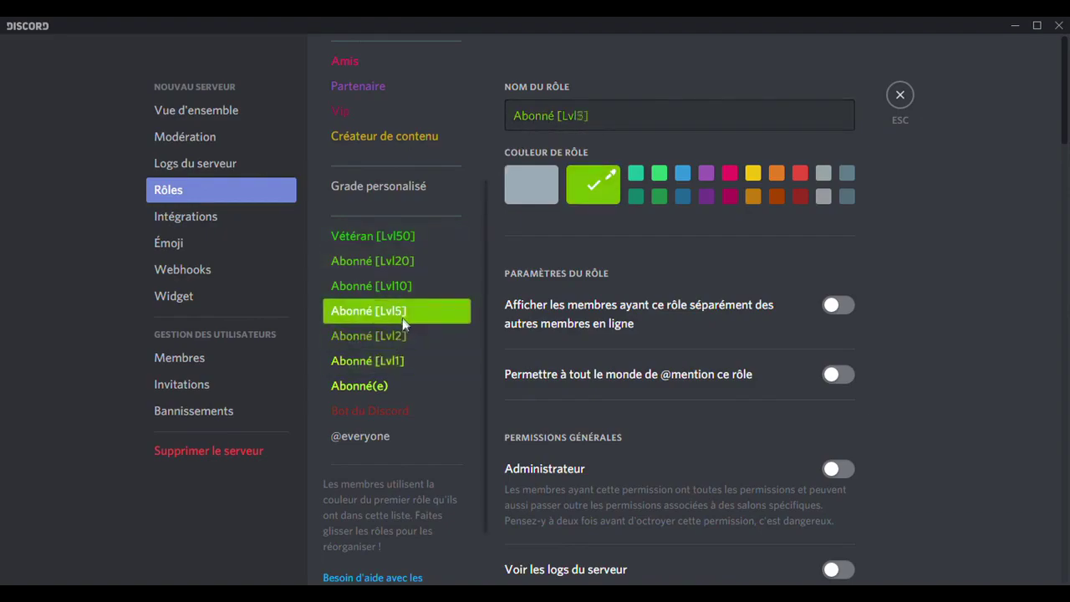
{"action": "left_click", "coordinate": [405, 293]}
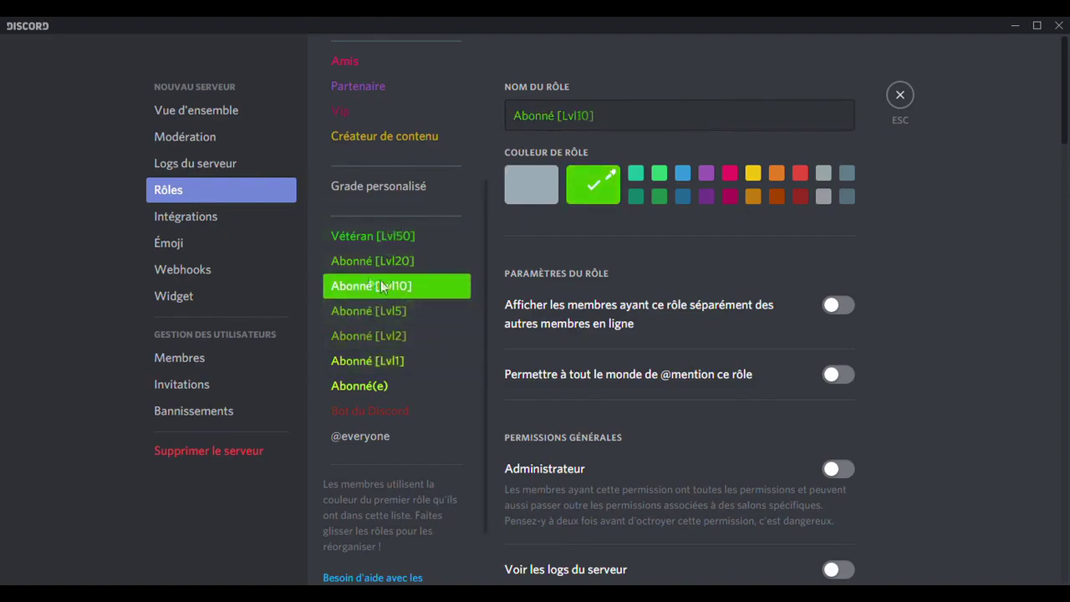
{"action": "left_click", "coordinate": [361, 239]}
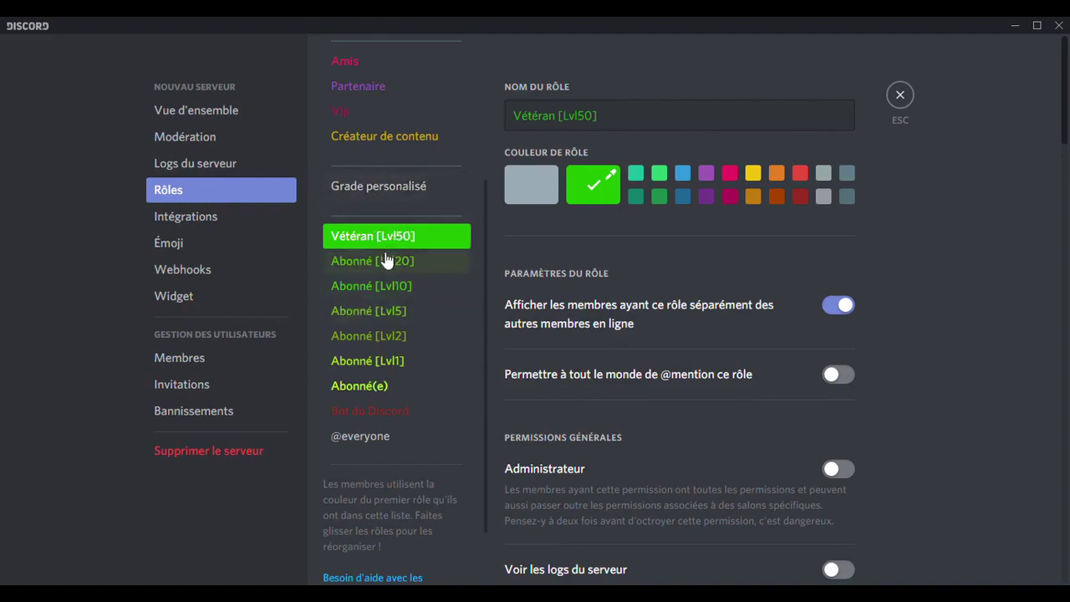
{"action": "left_click", "coordinate": [367, 314]}
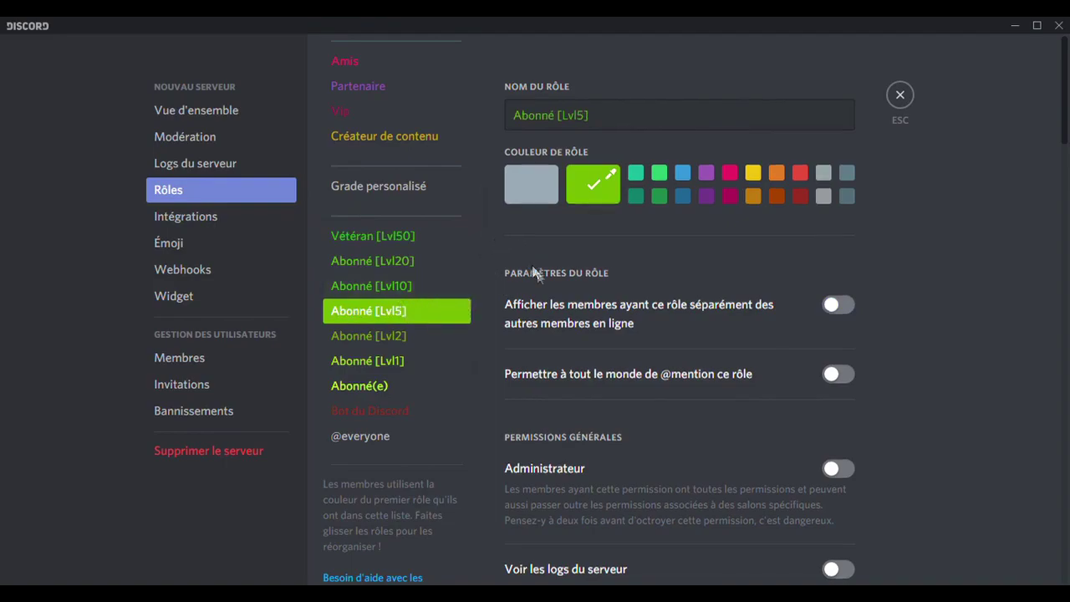
{"action": "scroll", "coordinate": [532, 264], "scroll_direction": "down", "scroll_amount": 2}
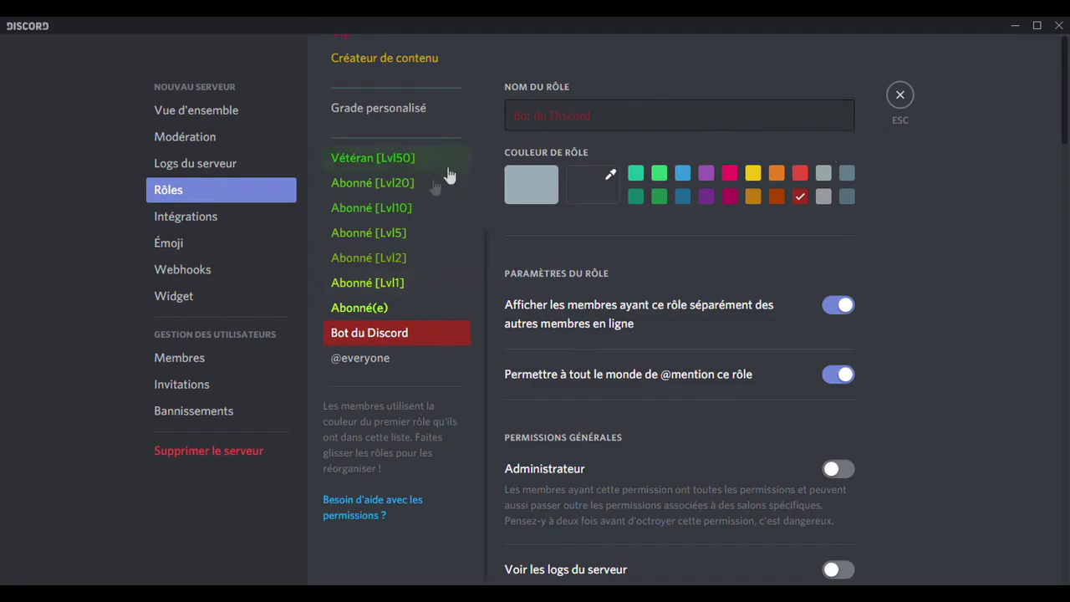
{"action": "scroll", "coordinate": [421, 195], "scroll_direction": "up", "scroll_amount": 2}
{"action": "scroll", "coordinate": [422, 193], "scroll_direction": "up", "scroll_amount": 4}
{"action": "scroll", "coordinate": [423, 192], "scroll_direction": "up", "scroll_amount": 2}
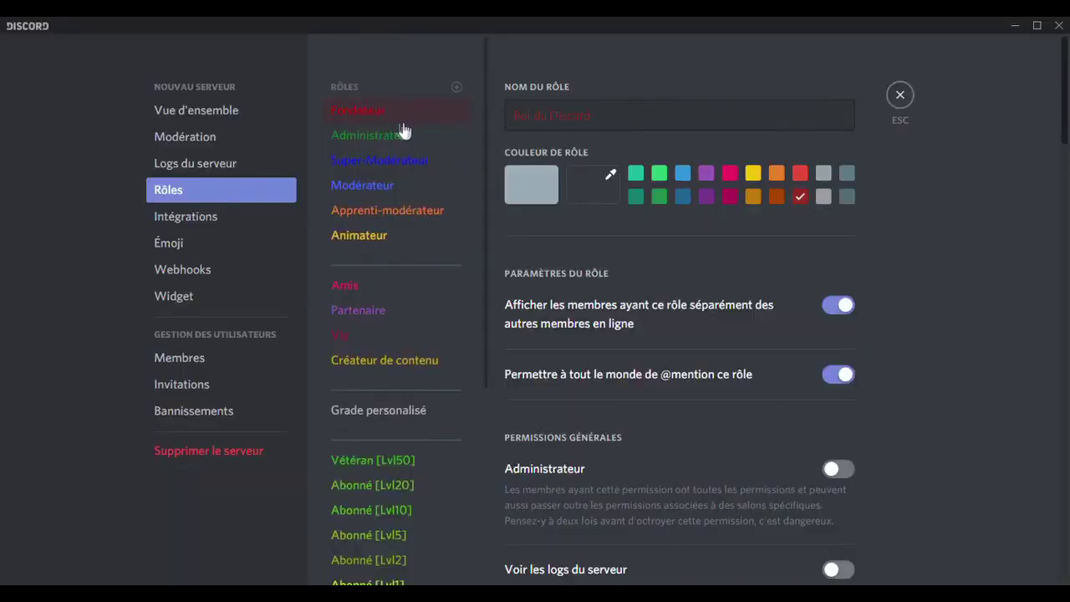
{"action": "left_click", "coordinate": [908, 112]}
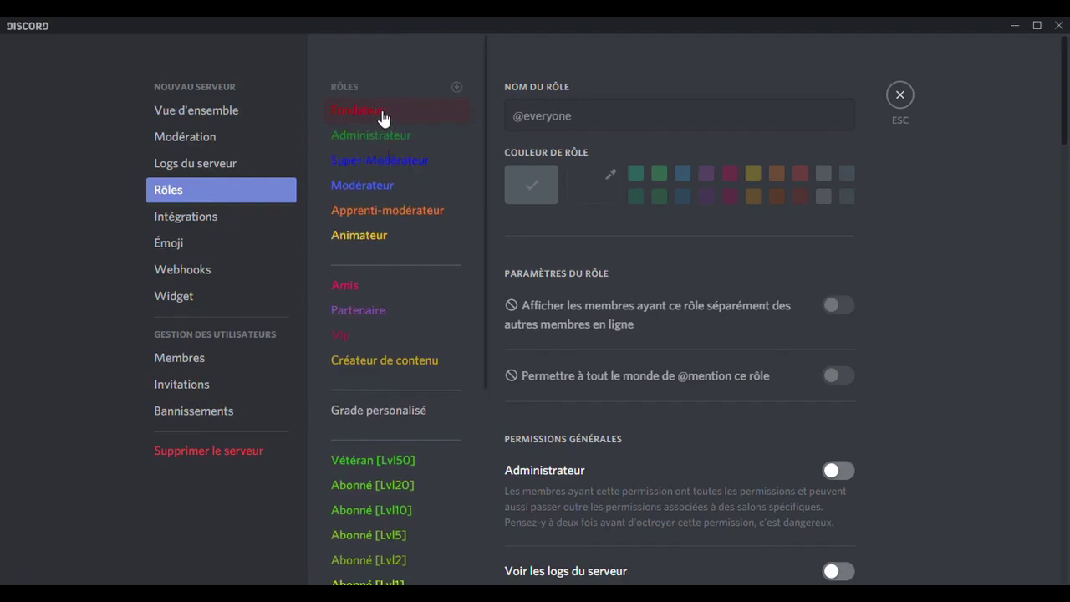
{"action": "scroll", "coordinate": [359, 179], "scroll_direction": "down", "scroll_amount": 5}
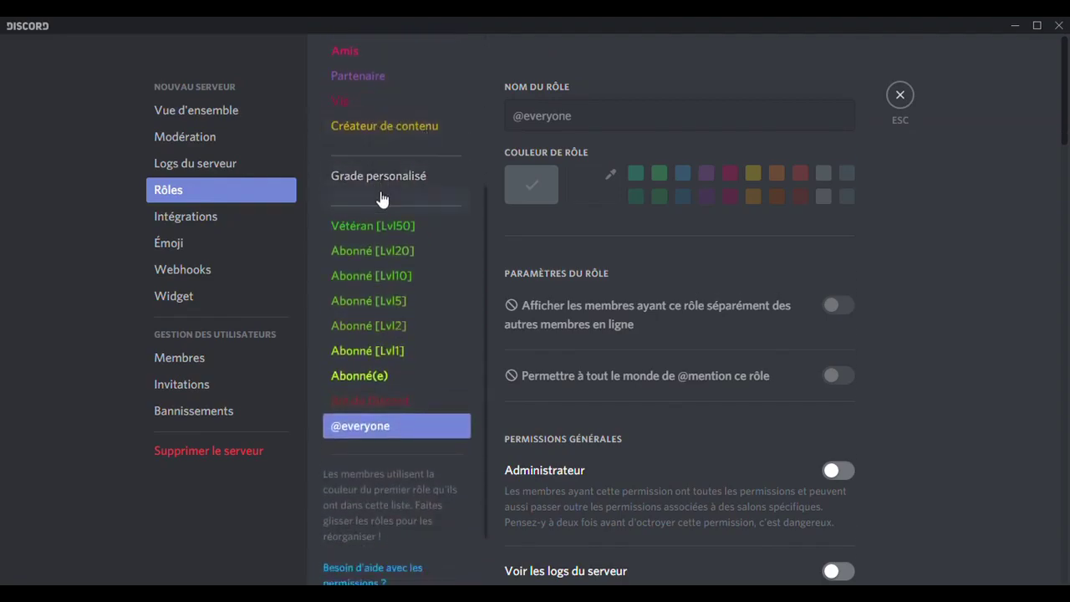
{"action": "scroll", "coordinate": [389, 226], "scroll_direction": "up", "scroll_amount": 5}
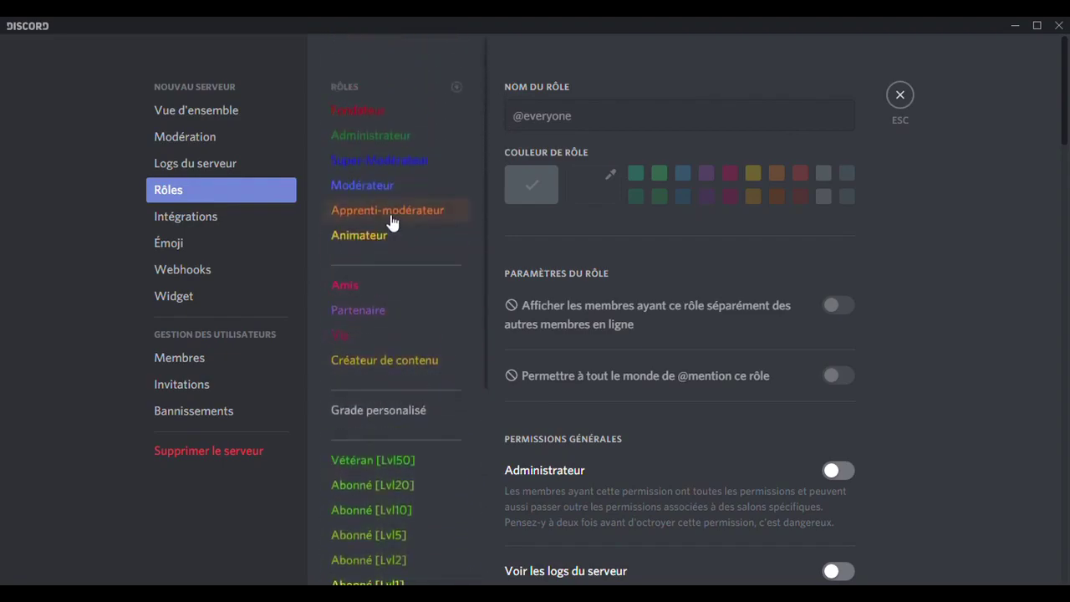
Examine the server name in the server overview, highlighting its text, and leave the server settings.
{"action": "left_click", "coordinate": [193, 119]}
{"action": "triple_click", "coordinate": [747, 148]}
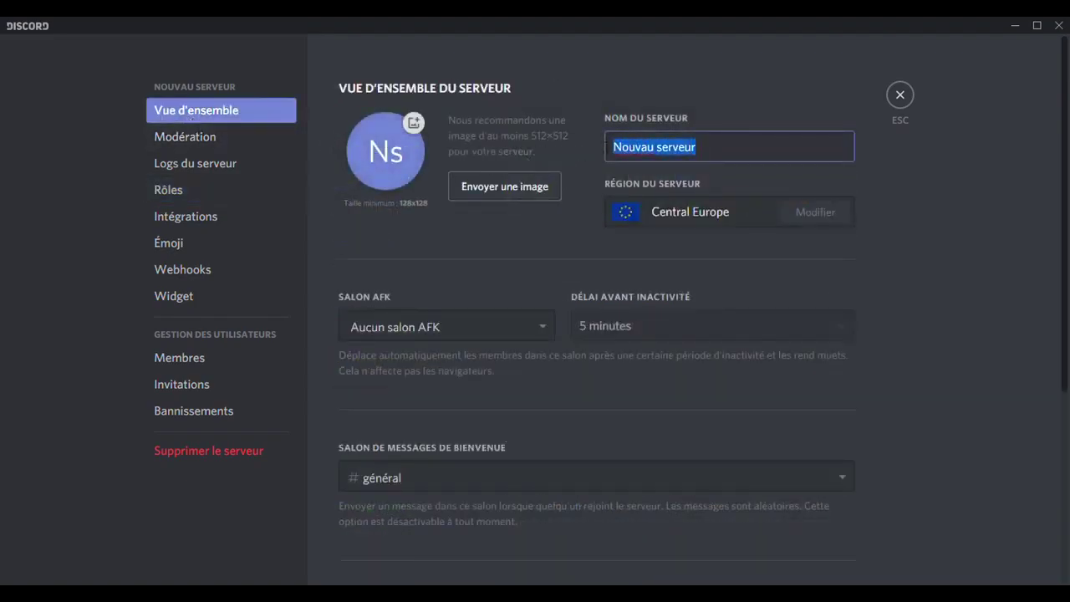
{"action": "left_click", "coordinate": [714, 101]}
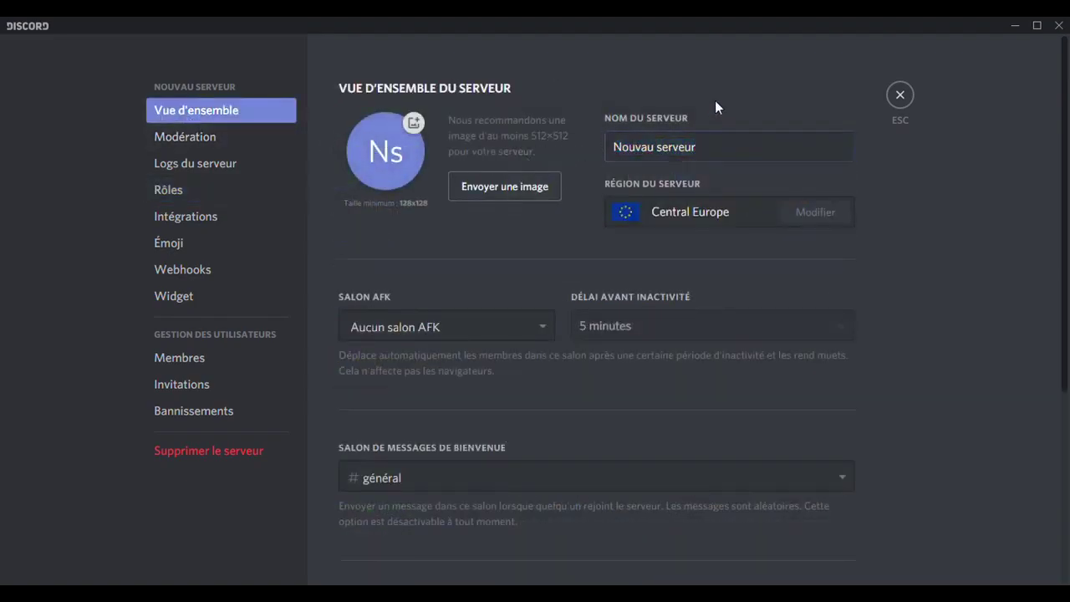
{"action": "left_click", "coordinate": [718, 154]}
{"action": "left_click_drag", "start_coordinate": [711, 160], "coordinate": [617, 156]}
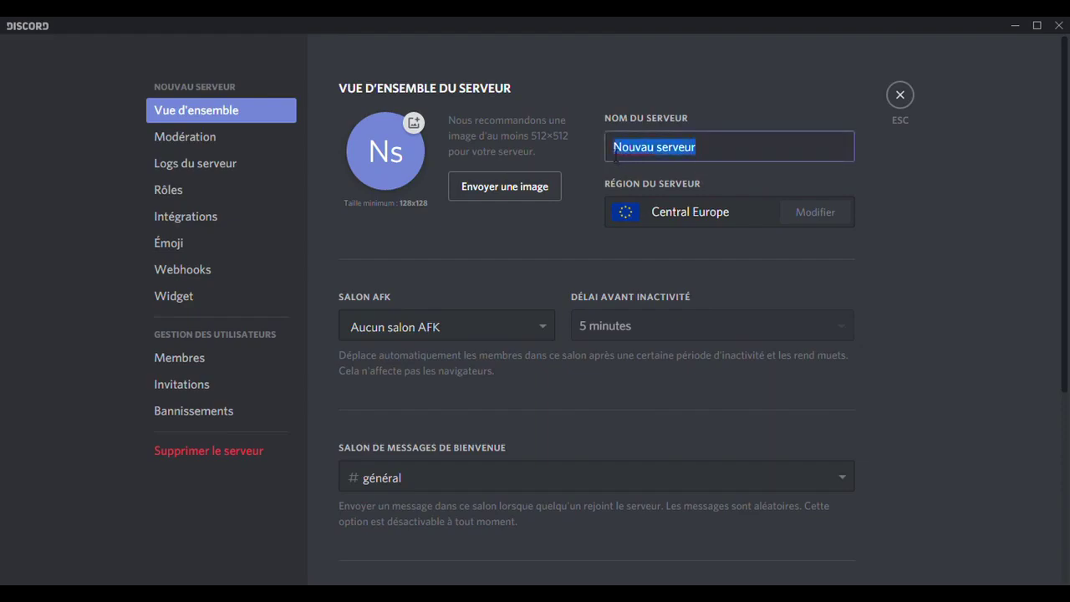
{"action": "left_click", "coordinate": [688, 103]}
{"action": "left_click_drag", "start_coordinate": [732, 148], "coordinate": [614, 150]}
{"action": "left_click", "coordinate": [644, 80]}
{"action": "left_click_drag", "start_coordinate": [727, 149], "coordinate": [624, 77]}
{"action": "left_click", "coordinate": [784, 162]}
{"action": "left_click", "coordinate": [627, 119]}
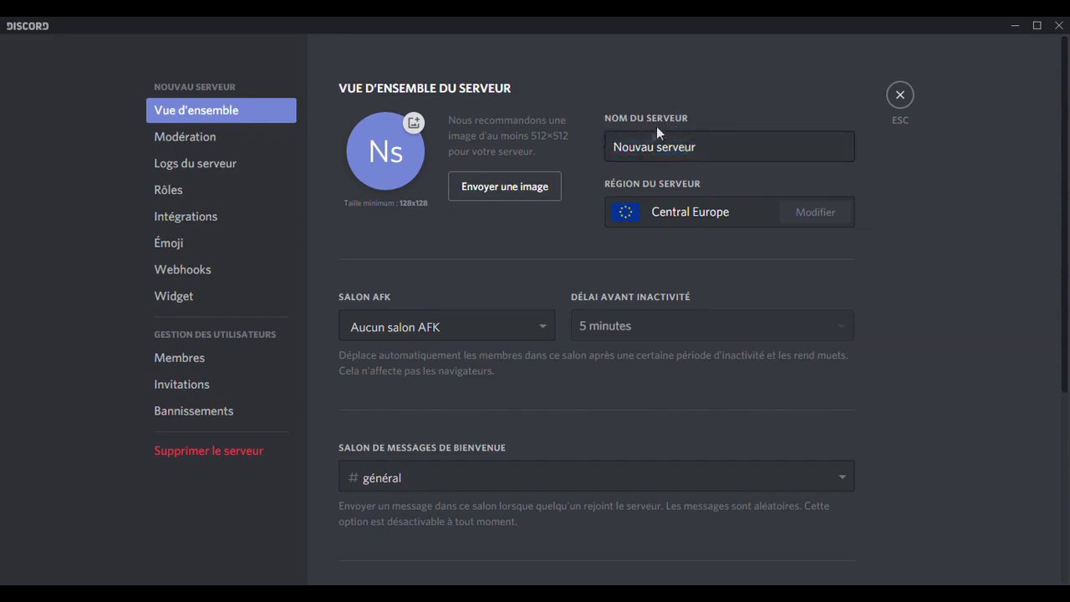
{"action": "left_click_drag", "start_coordinate": [696, 148], "coordinate": [645, 149]}
{"action": "left_click", "coordinate": [597, 109]}
{"action": "left_click", "coordinate": [898, 97]}
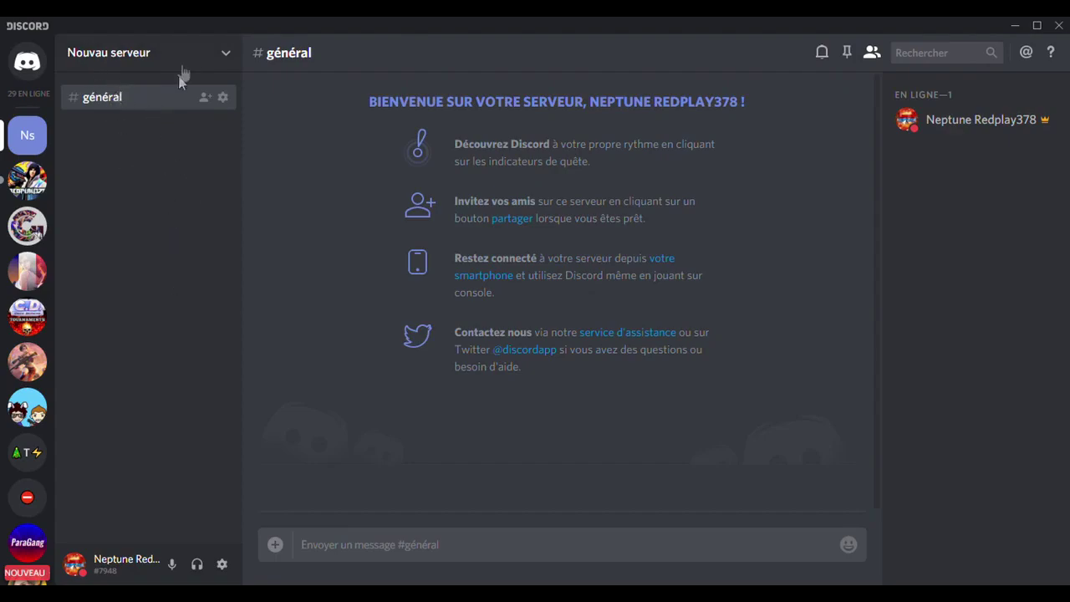
{"action": "left_click", "coordinate": [222, 98]}
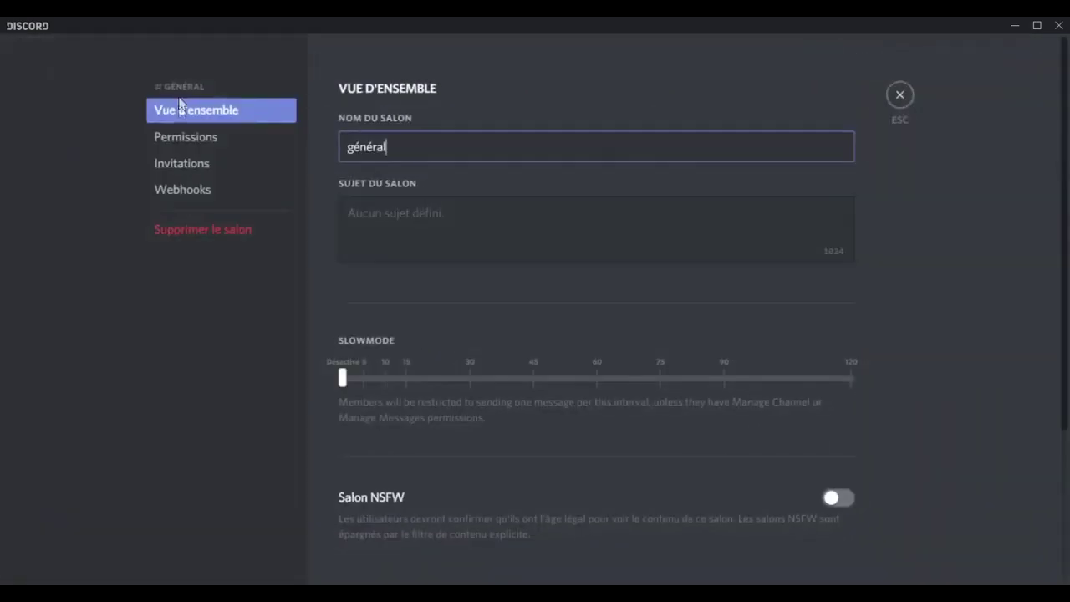
{"action": "left_click", "coordinate": [207, 136]}
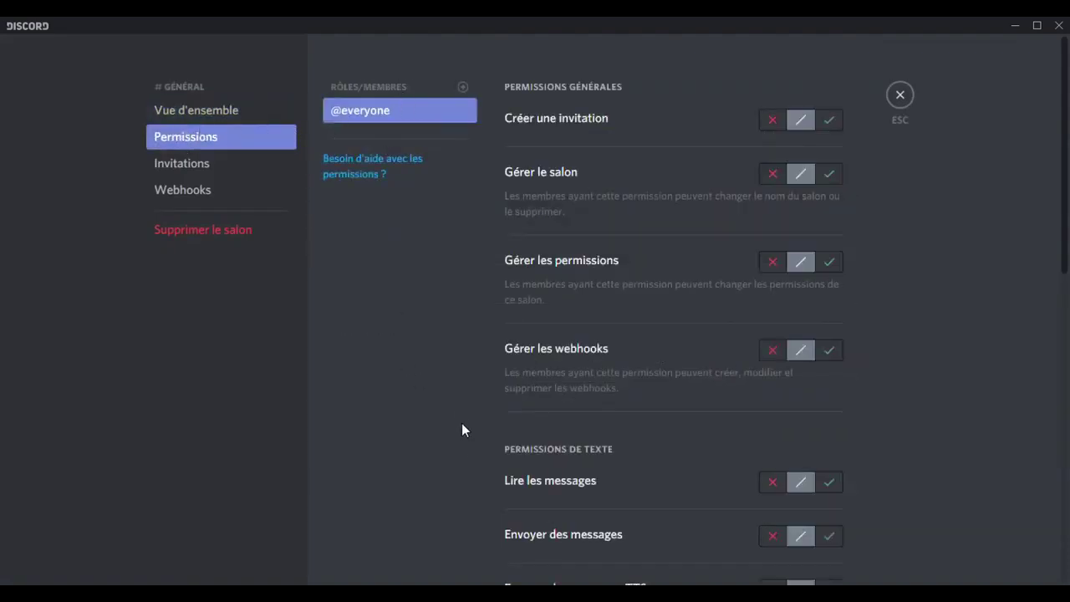
{"action": "left_click", "coordinate": [899, 96]}
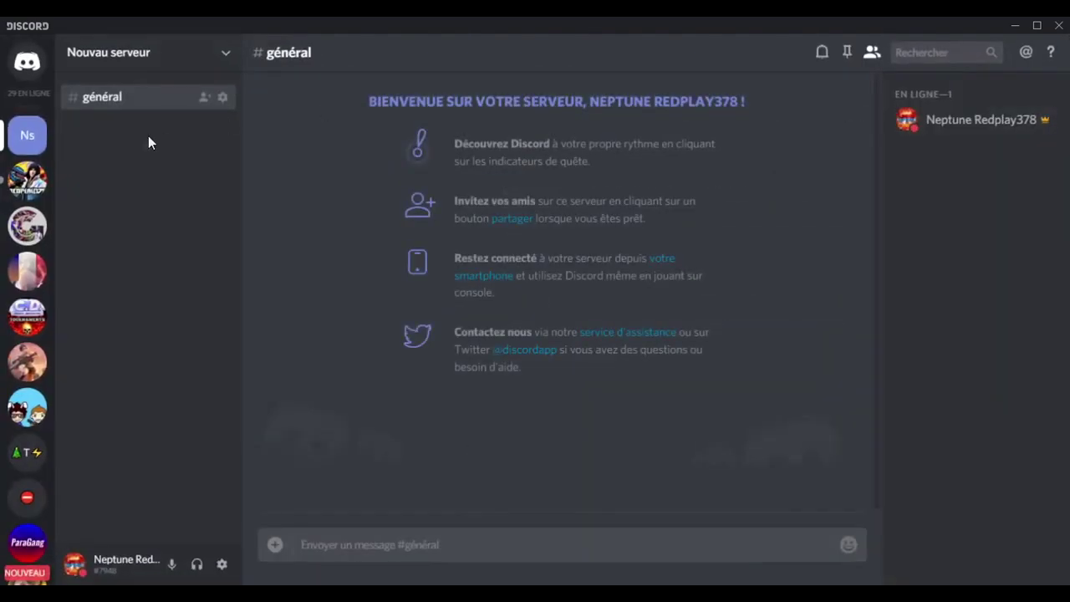